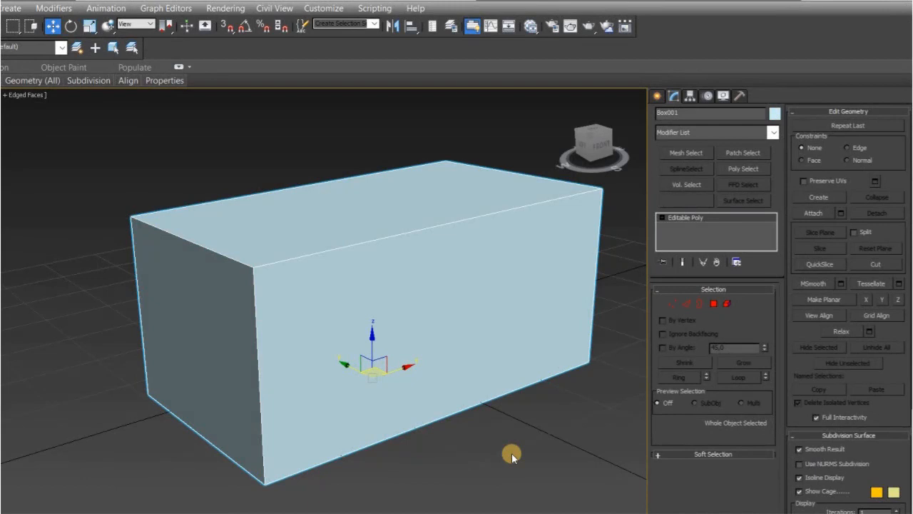
Step: At edge level, use Slice Plane to slice the box horizontally a short distance below its top face
click(687, 304)
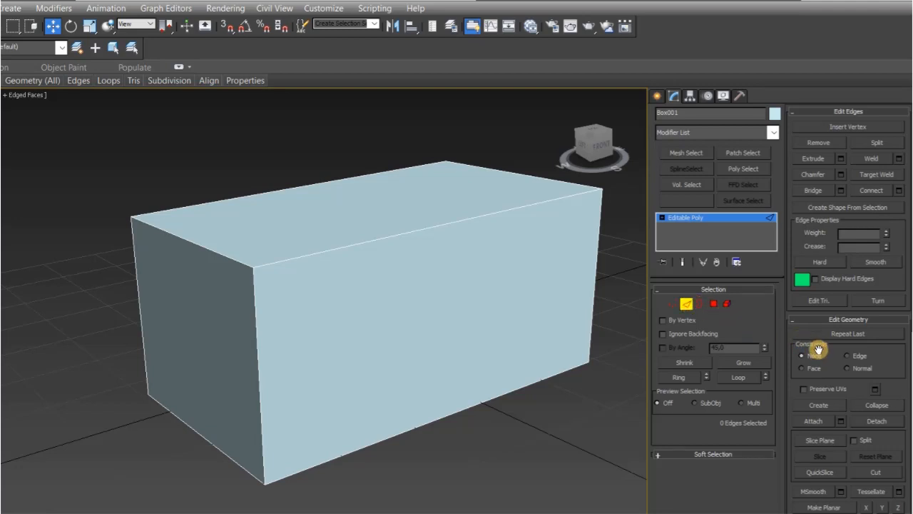
drag(884, 349, 883, 150)
click(826, 247)
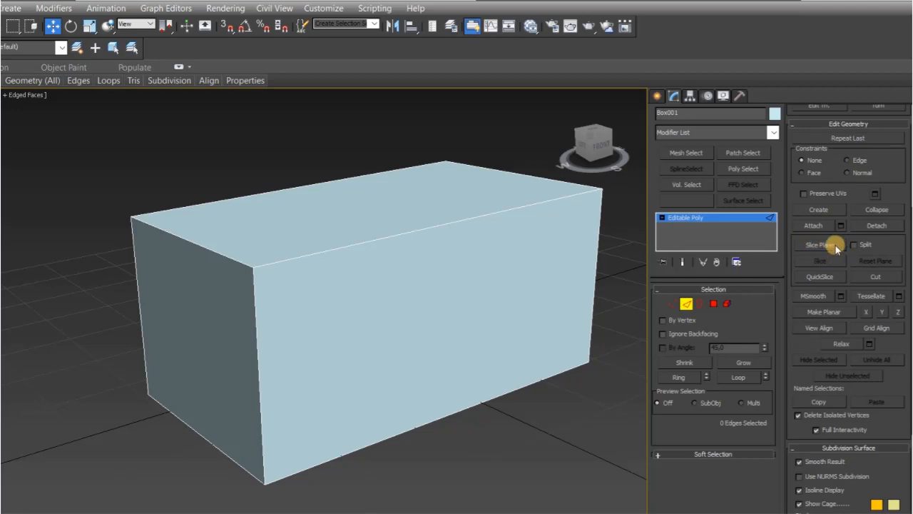
click(834, 245)
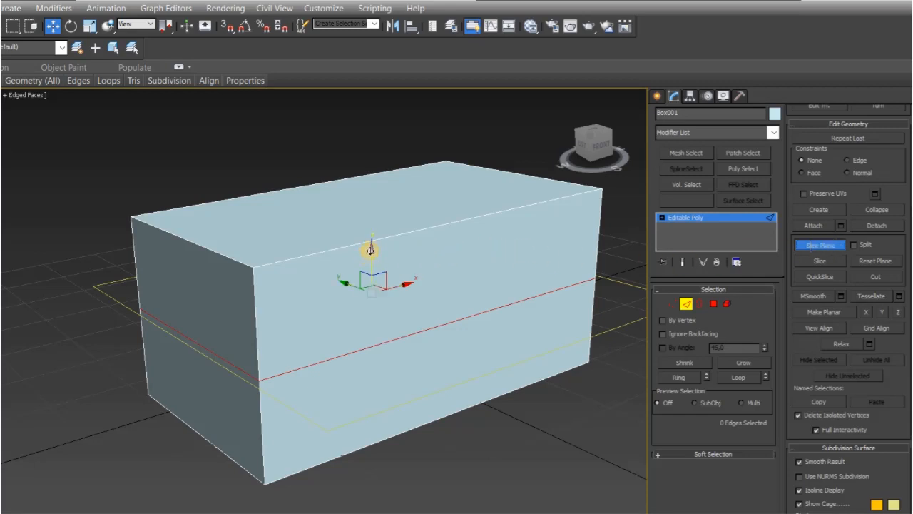
drag(370, 250, 386, 190)
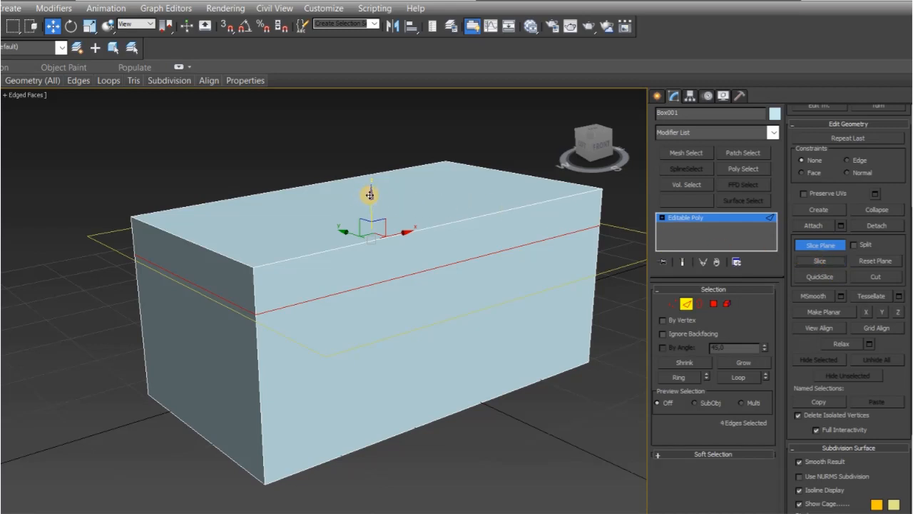
Step: Slice the box horizontally again below the first slice, leave Slice Plane and activate QuickSlice
drag(371, 195, 366, 239)
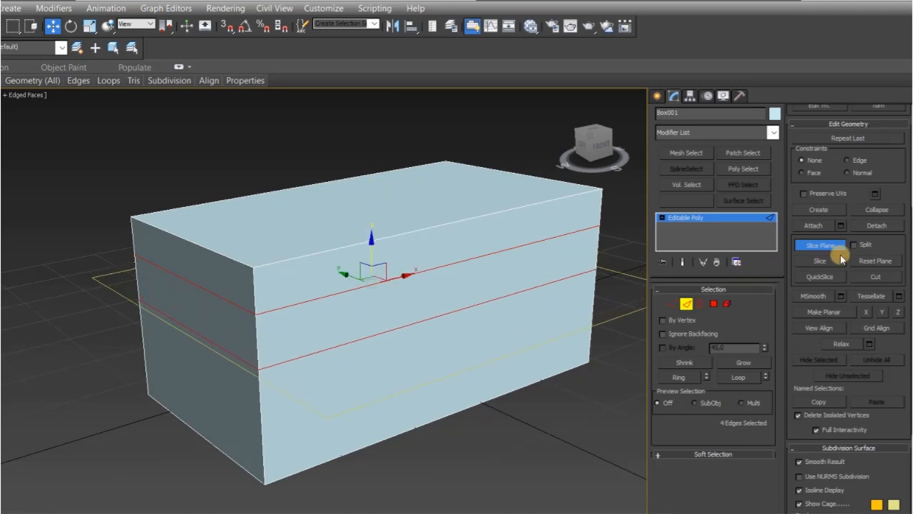
click(820, 261)
click(829, 244)
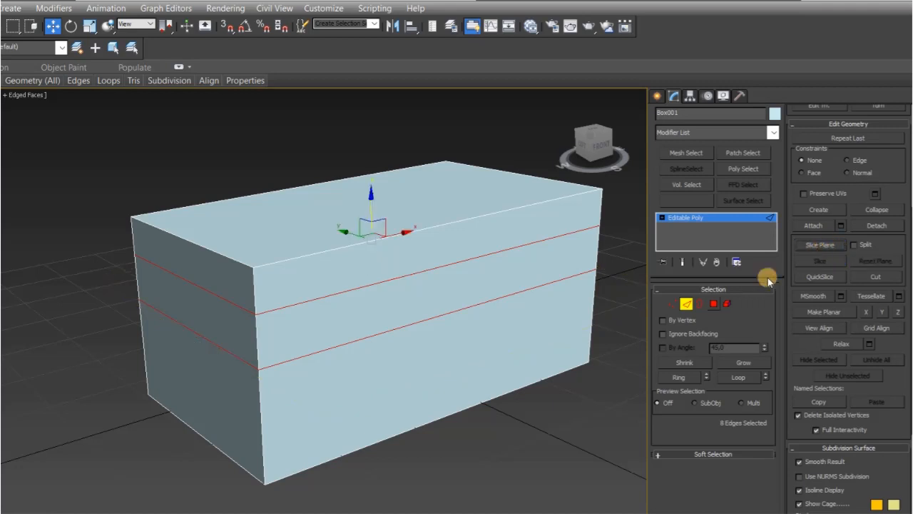
click(528, 452)
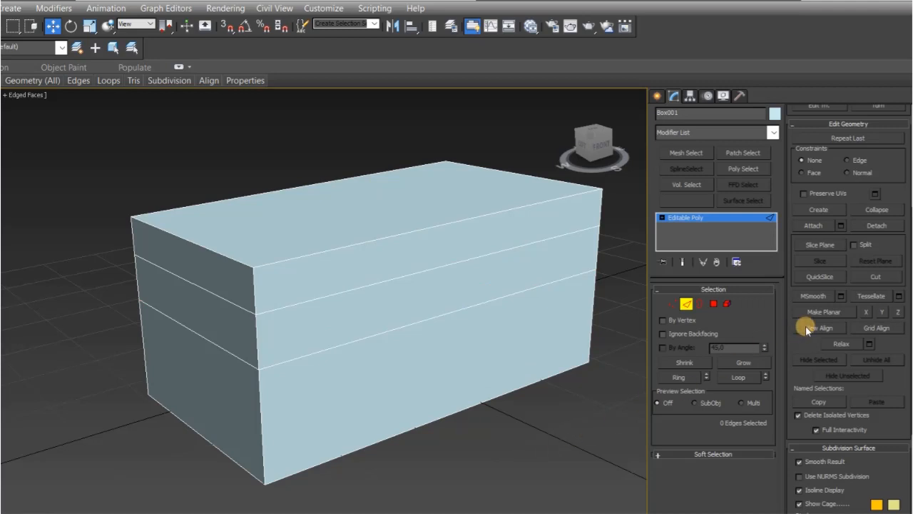
click(824, 276)
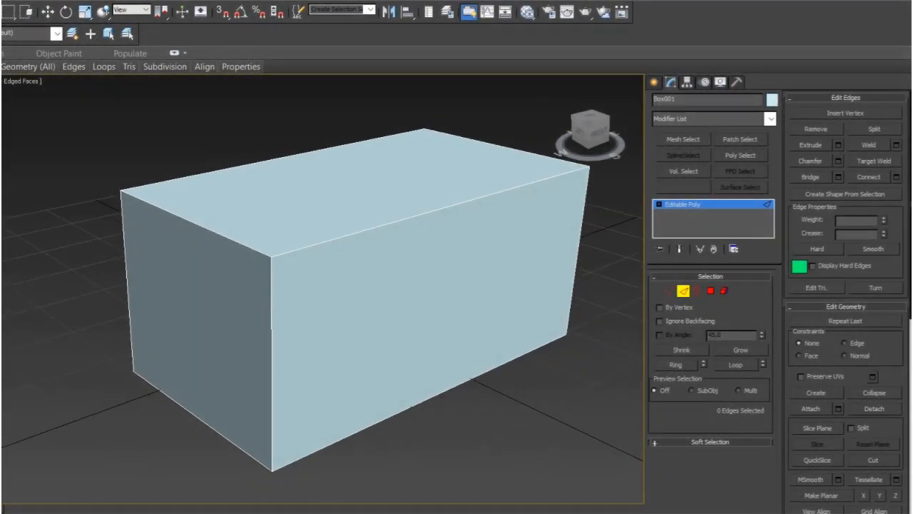
Step: Cut a vertical edge through the middle of the box's front face, from its upper edge to its lower edge
key(ctrl+r)
drag(305, 287, 278, 271)
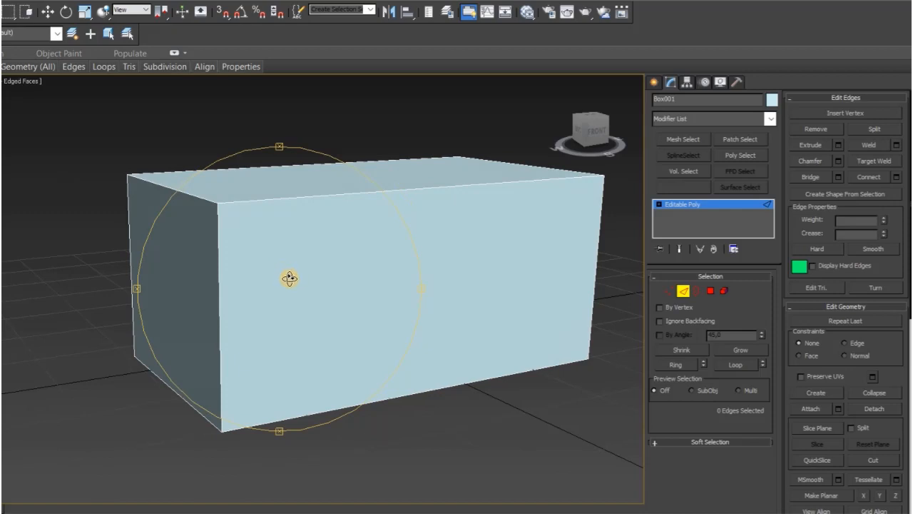
click(47, 12)
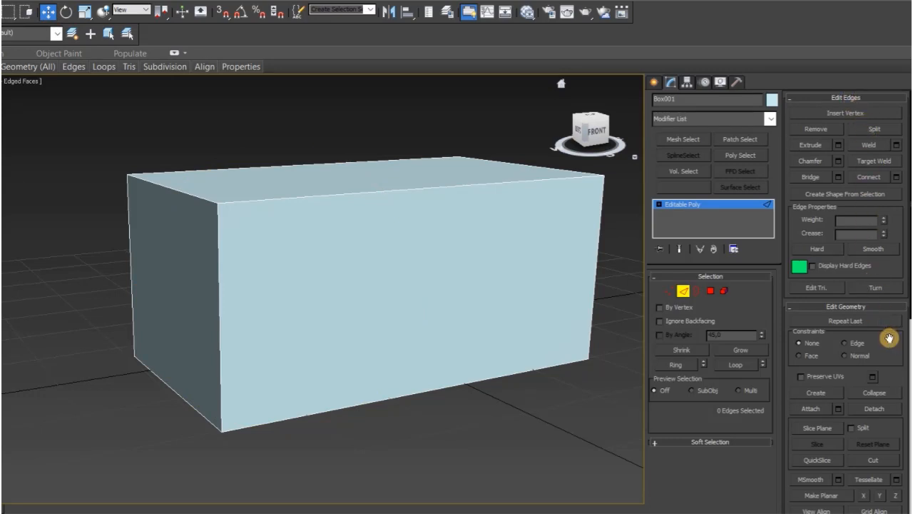
drag(889, 338, 877, 149)
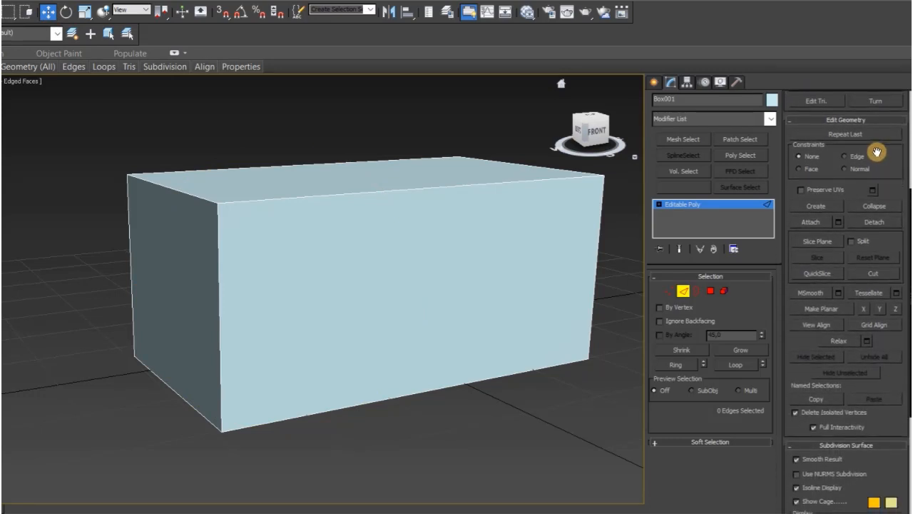
click(873, 273)
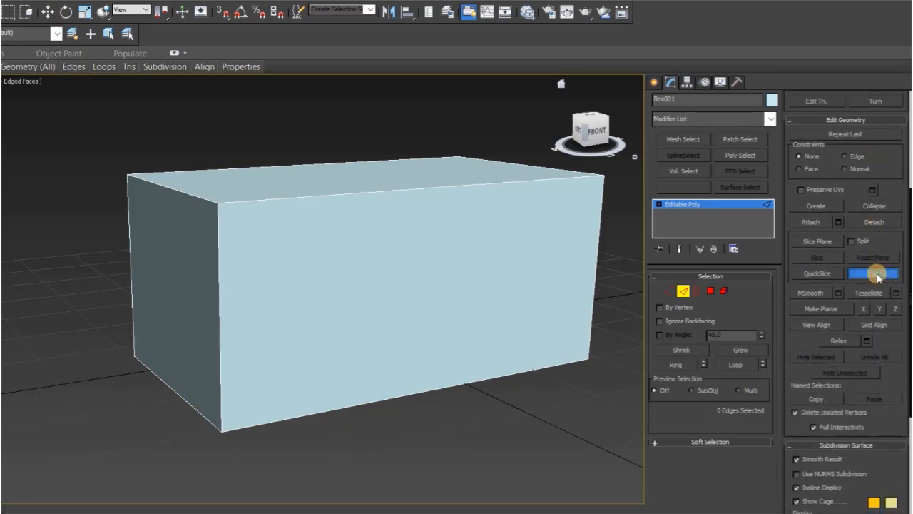
click(423, 187)
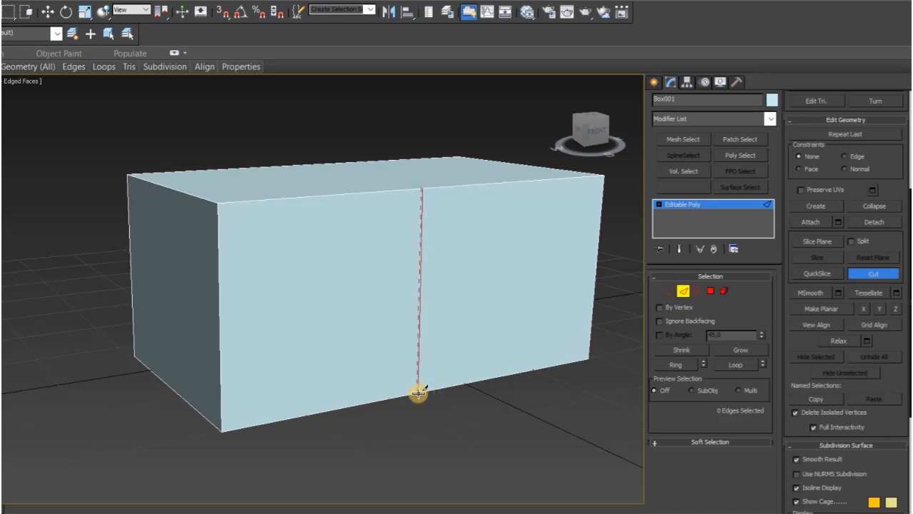
click(419, 393)
click(418, 391)
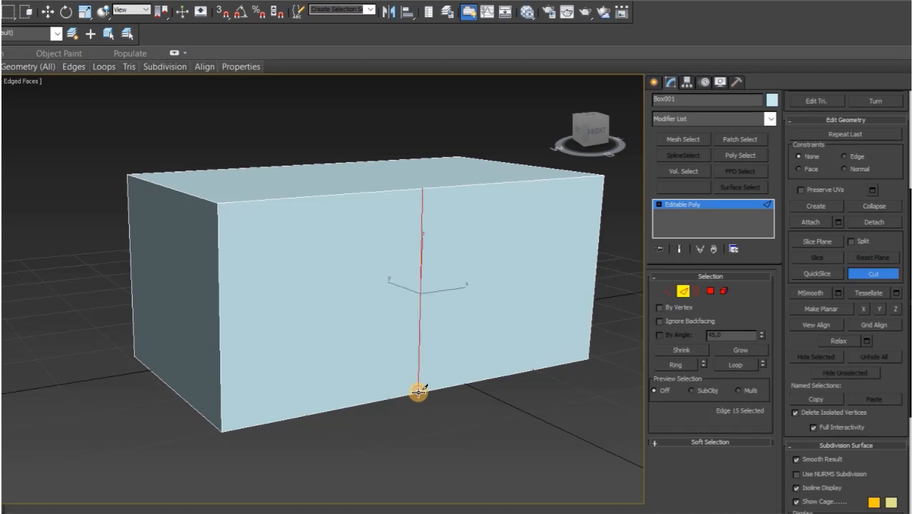
Step: Cut a horizontal edge across the front face at about mid-height, from its left edge to its right edge
click(586, 140)
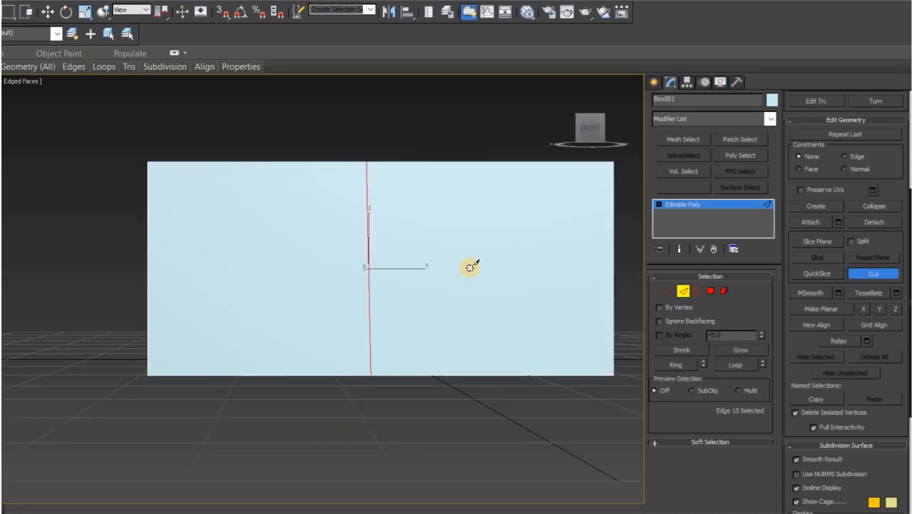
click(148, 272)
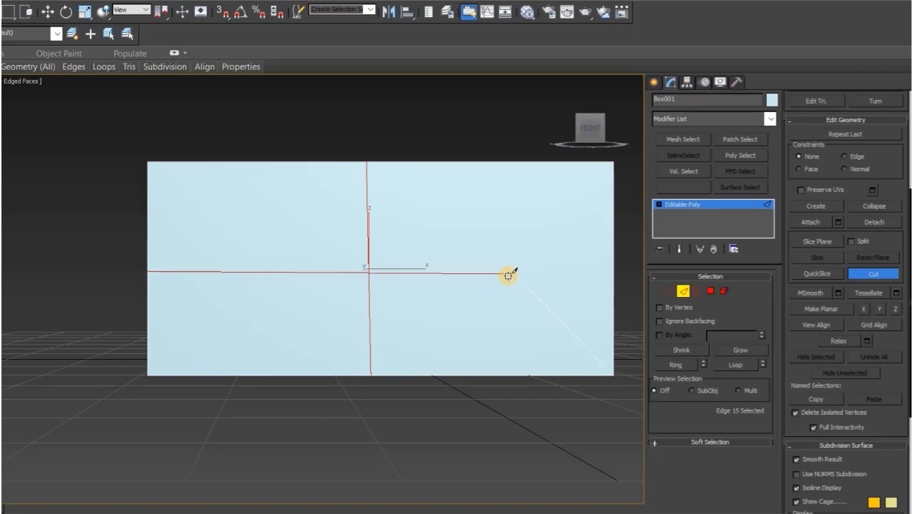
click(613, 271)
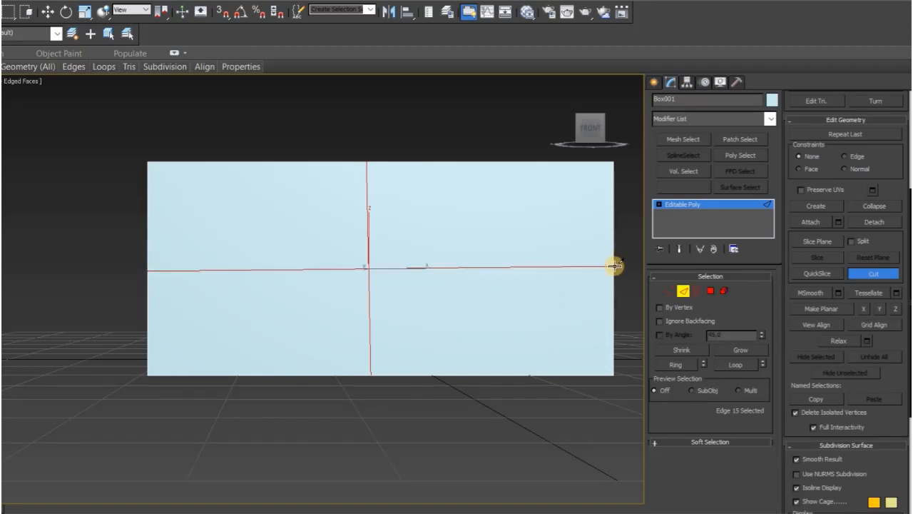
click(615, 270)
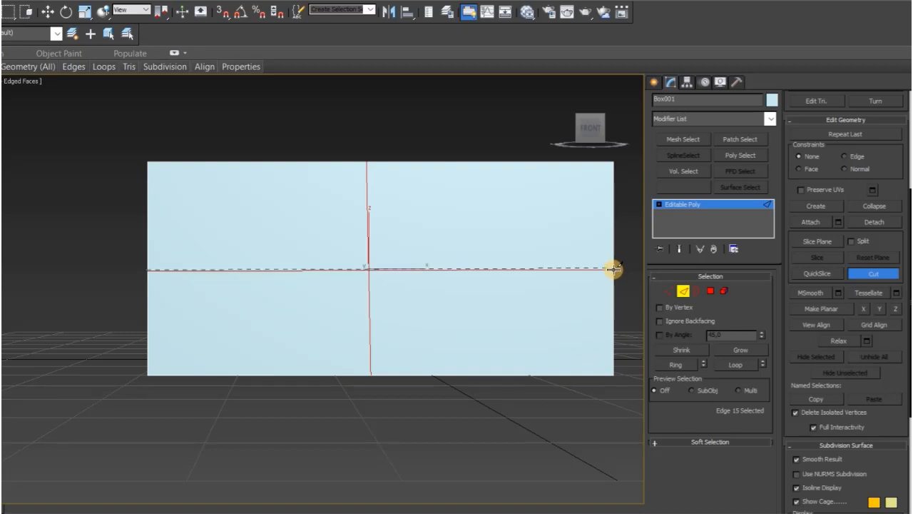
click(613, 269)
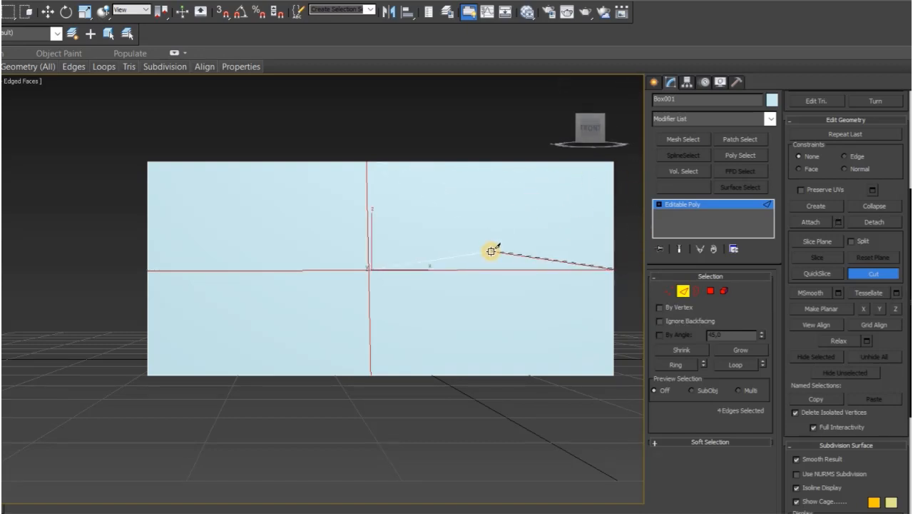
right_click(500, 216)
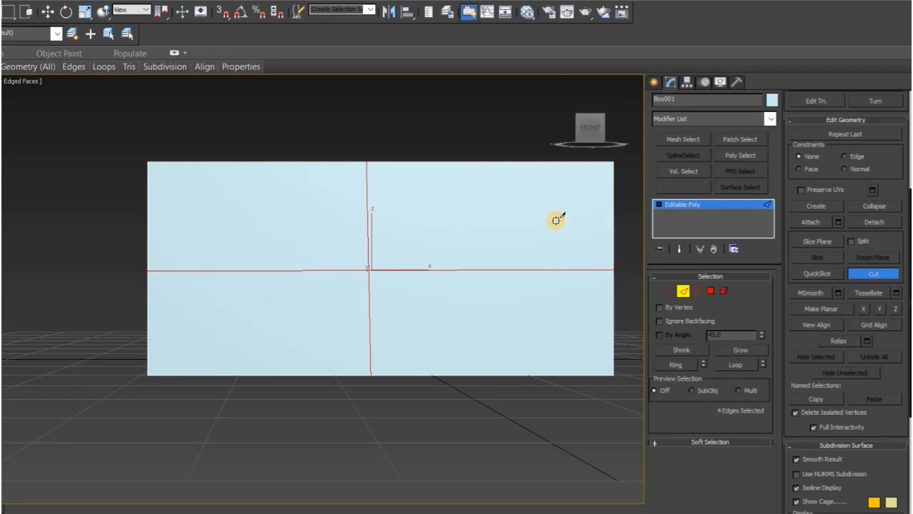
Step: Cut a diagonal edge from the front face's upper-left corner to the point where the two earlier cuts cross
click(147, 163)
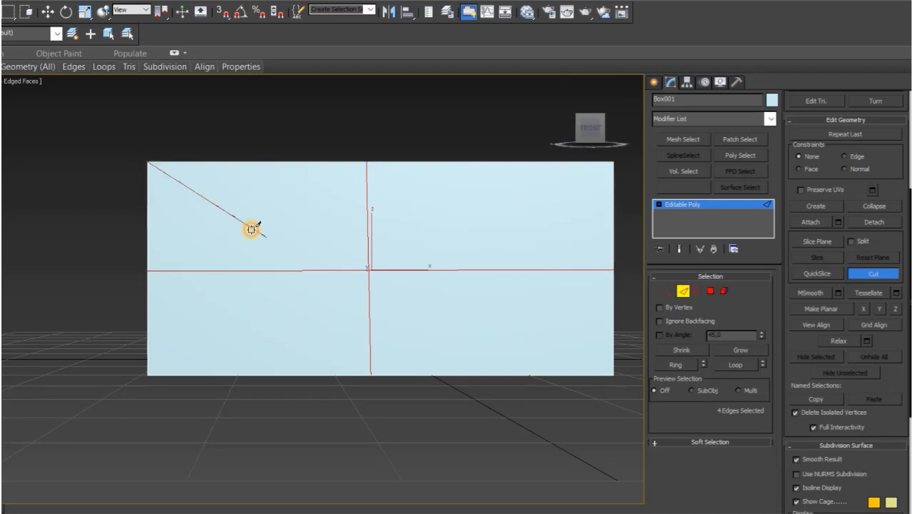
click(366, 269)
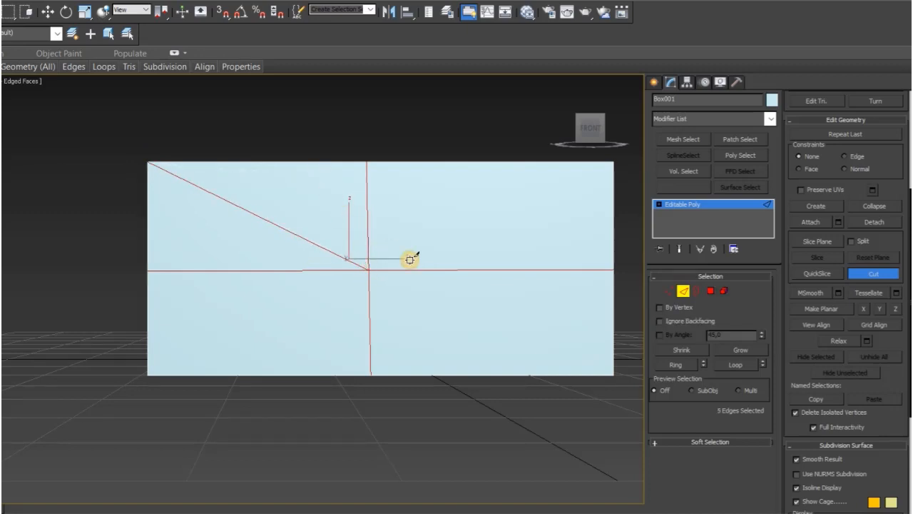
mouse_move(579, 124)
alt+middle_drag(387, 157, 413, 173)
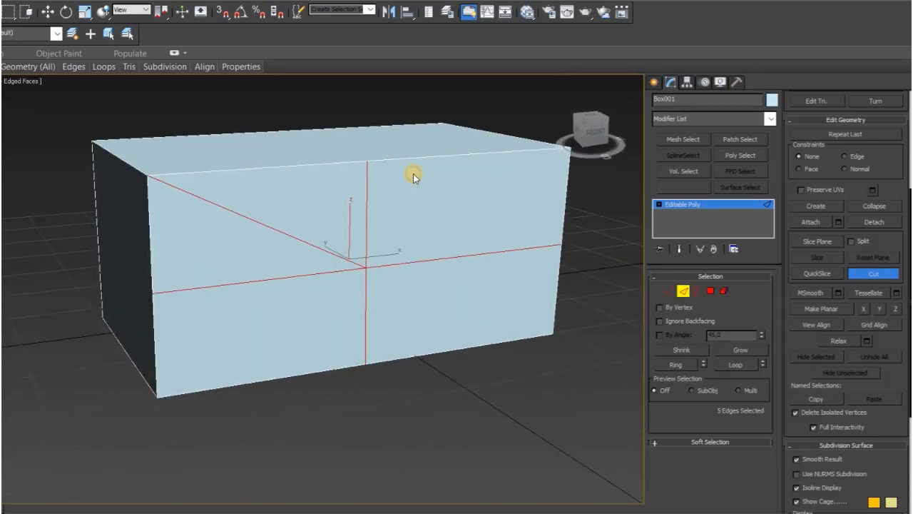
Step: Leave the Cut tool and select the front face's separate polygons one after another at polygon level
click(714, 291)
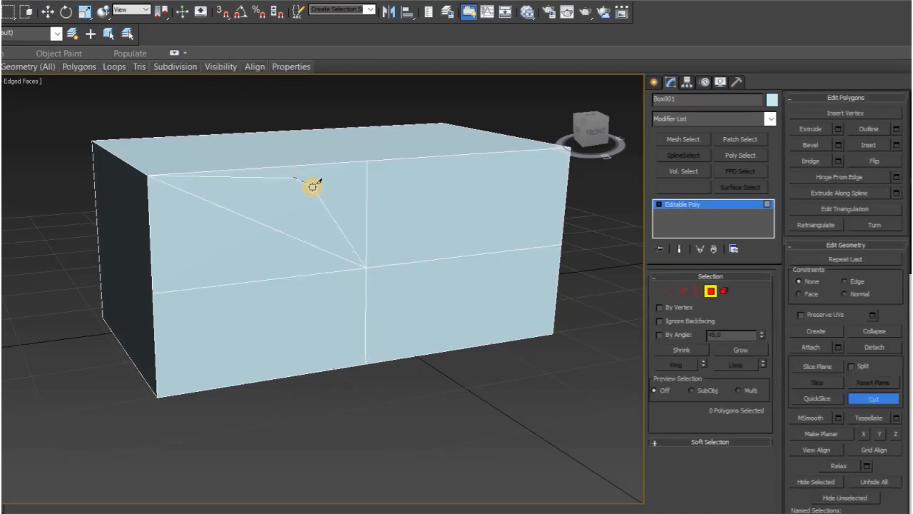
right_click(313, 186)
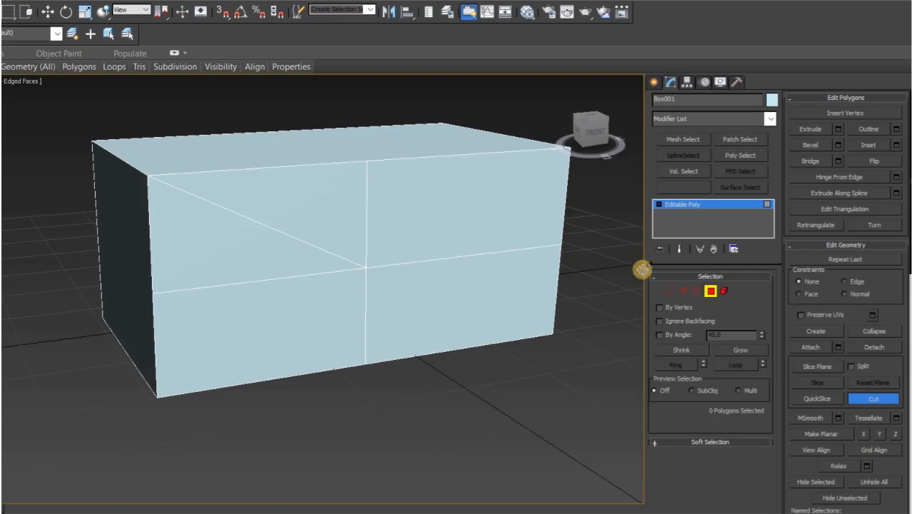
click(870, 400)
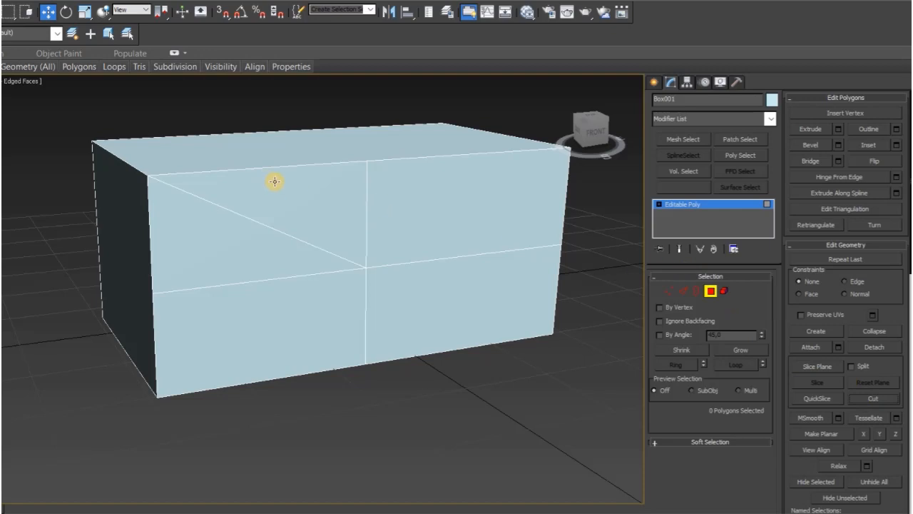
click(298, 190)
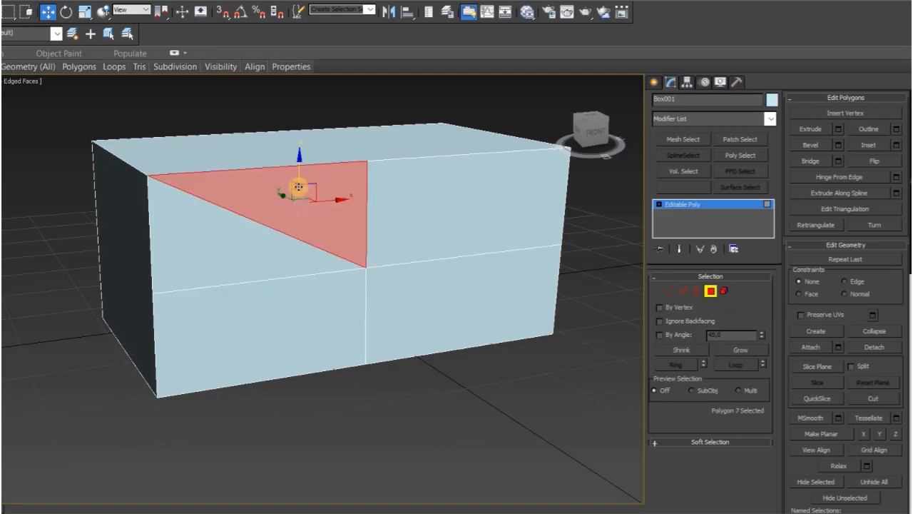
click(258, 248)
click(399, 225)
click(404, 278)
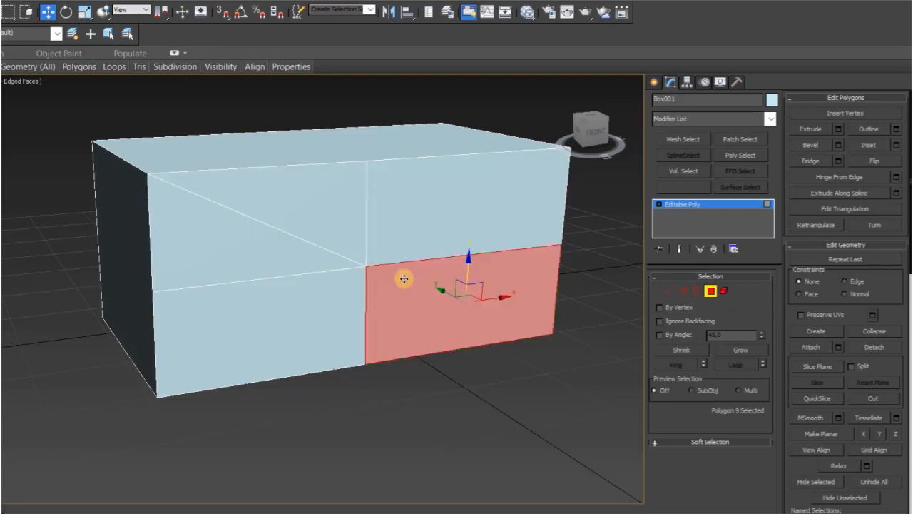
click(312, 313)
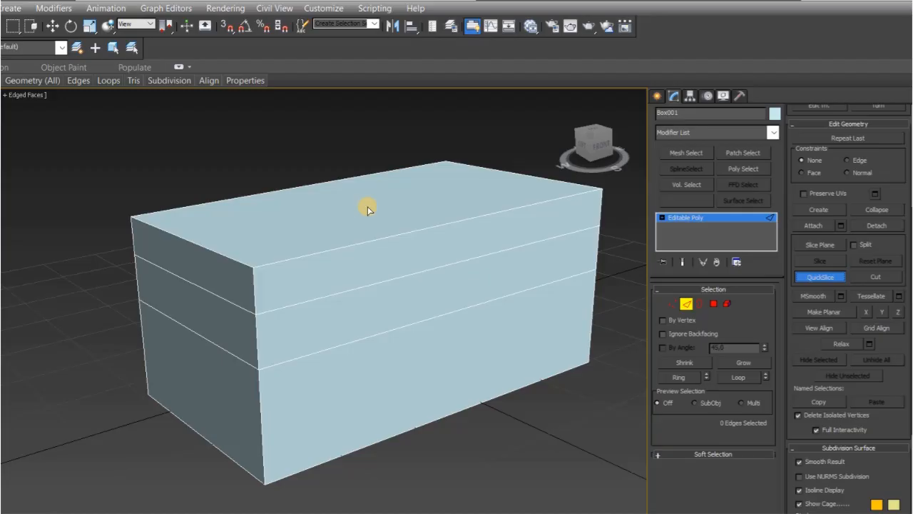
Step: With the box seen from directly above, QuickSlice it along a diagonal rising from mid-height of its left edge to near the upper-right corner
click(594, 134)
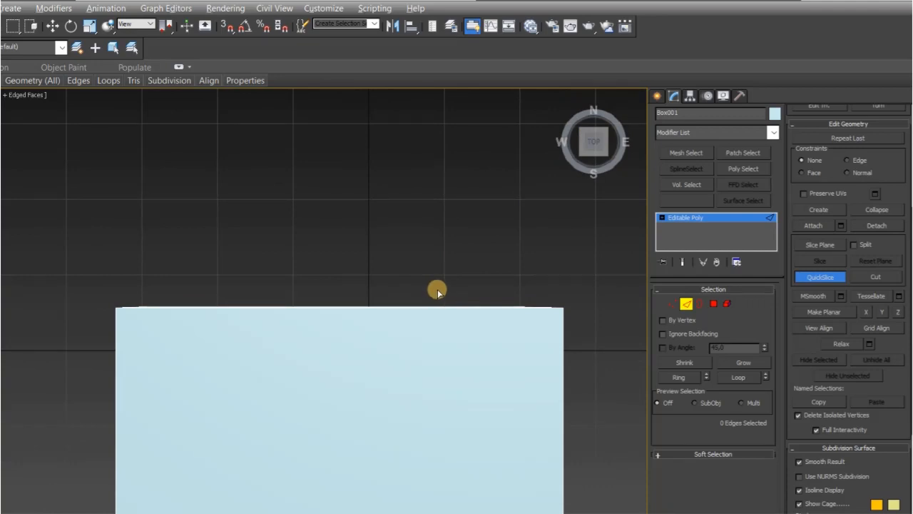
alt+middle_drag(437, 289, 439, 286)
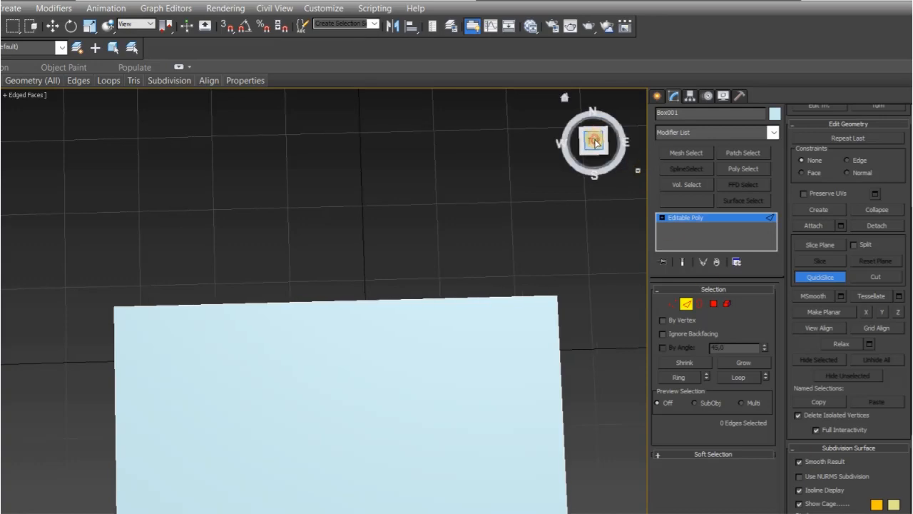
click(593, 140)
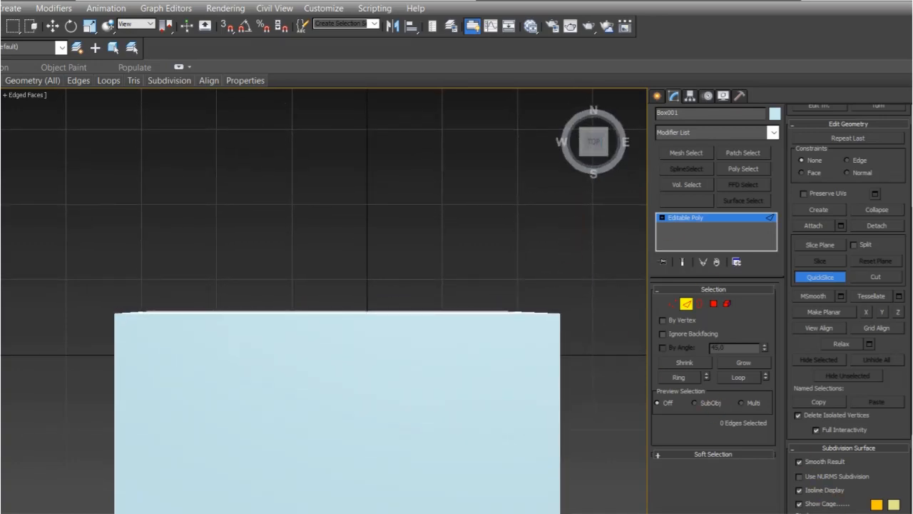
right_click(475, 378)
middle_drag(475, 378, 485, 279)
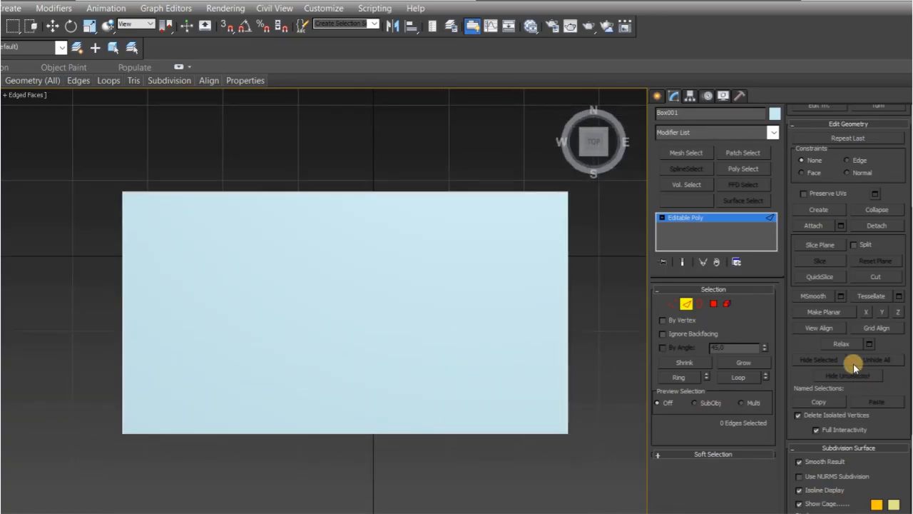
click(820, 277)
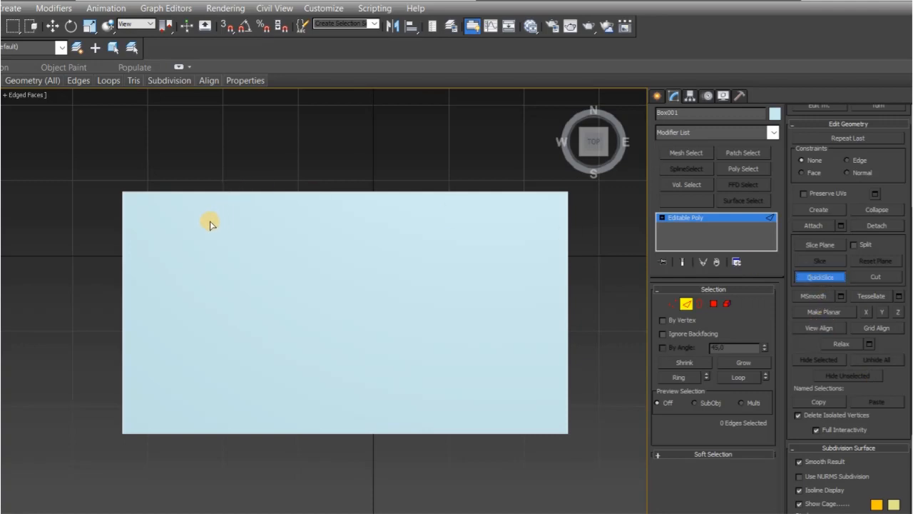
click(123, 234)
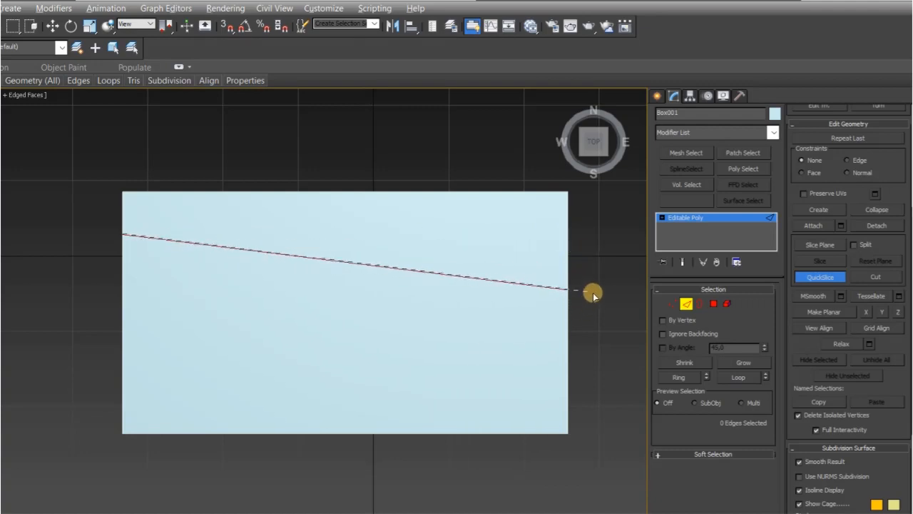
click(607, 247)
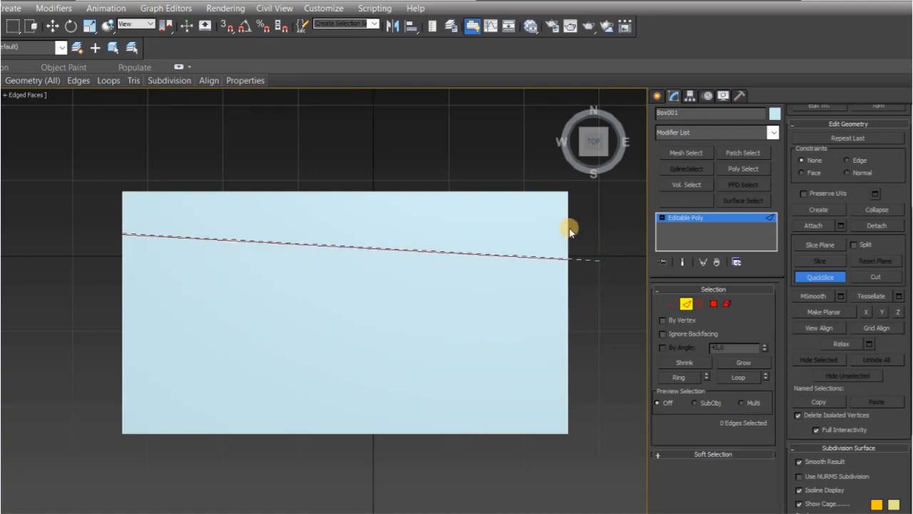
click(575, 215)
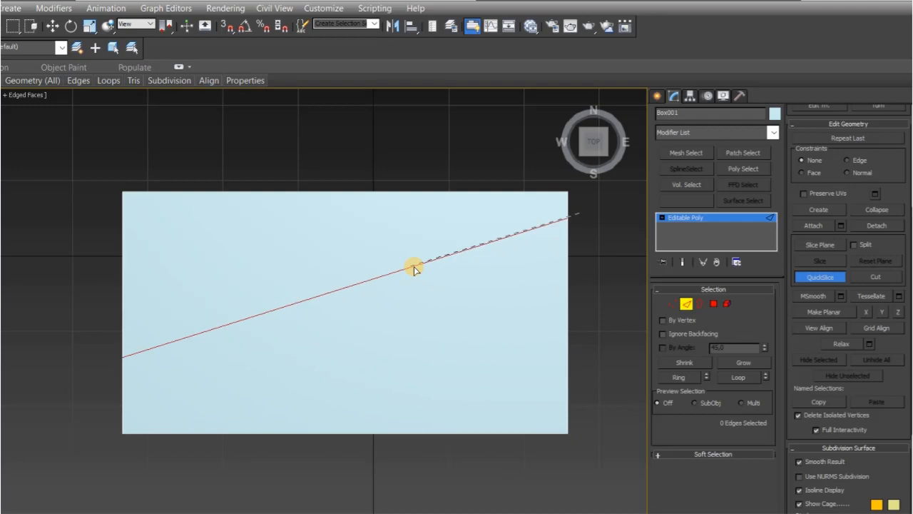
click(368, 280)
Step: QuickSlice the box along a second diagonal below the first, from near the lower-left corner to the upper part of the right edge
click(123, 426)
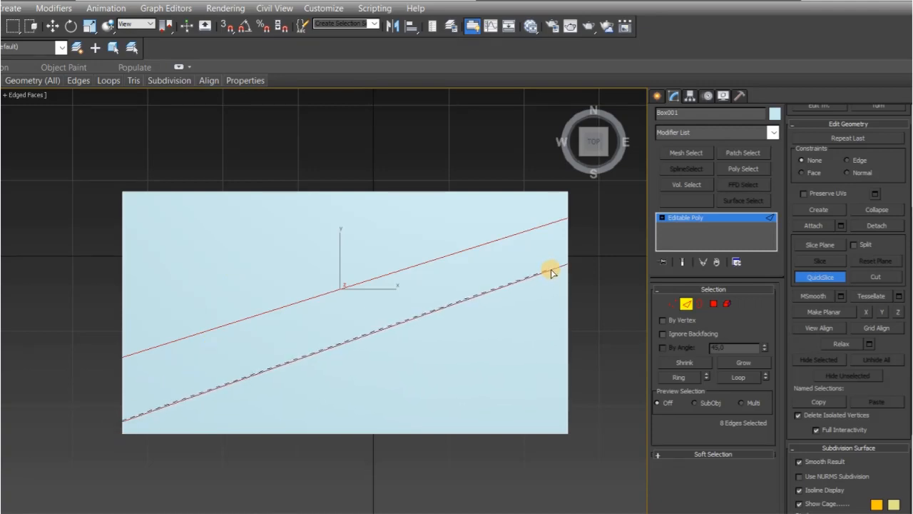
click(550, 268)
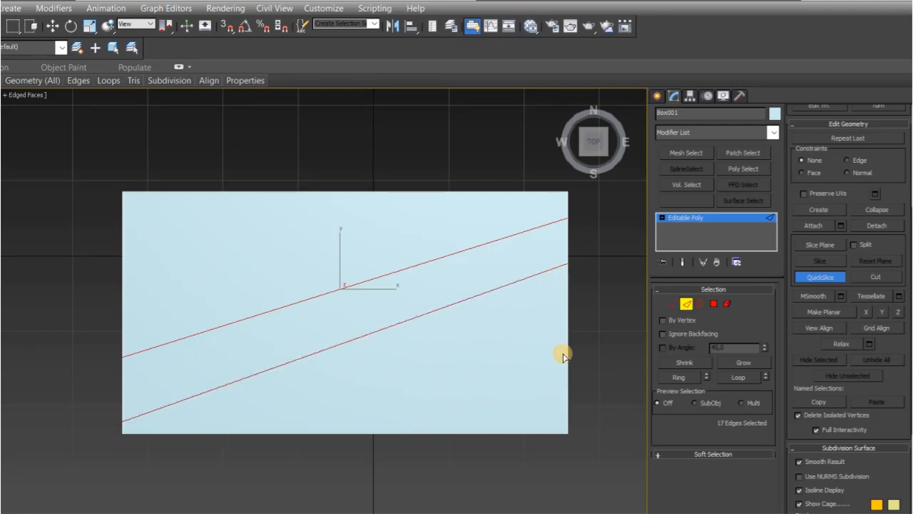
click(591, 292)
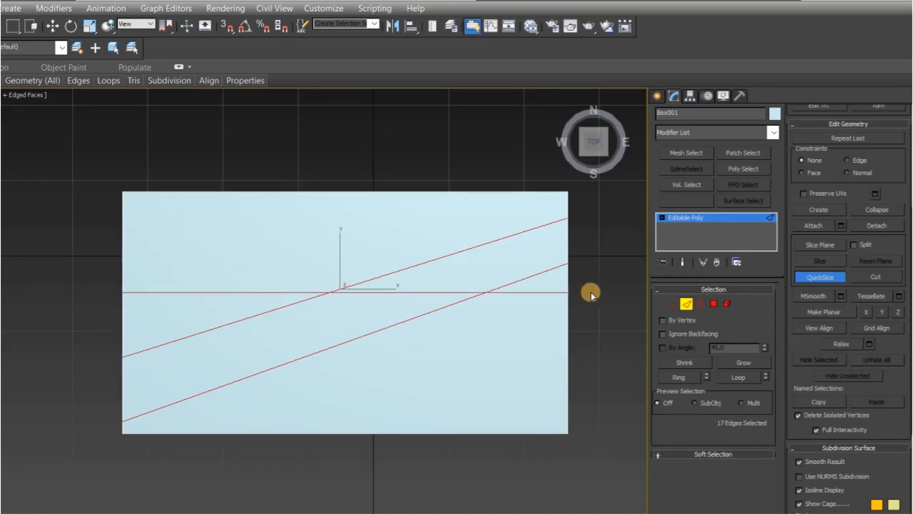
right_click(606, 236)
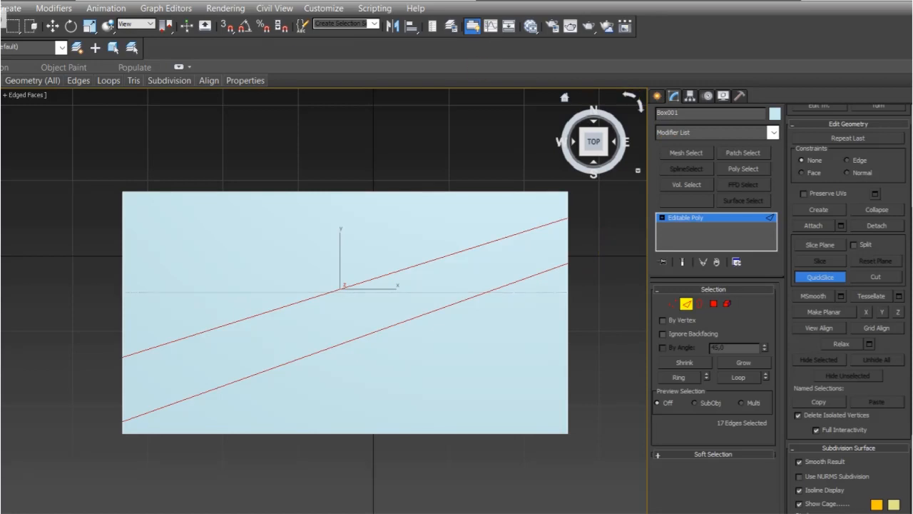
Step: Undo the second diagonal slice and restore it
key(ctrl+z)
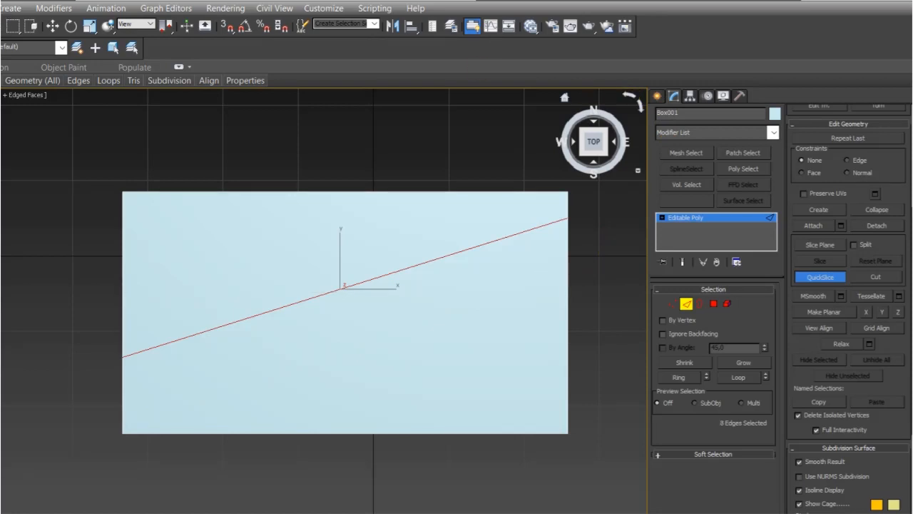
key(ctrl+y)
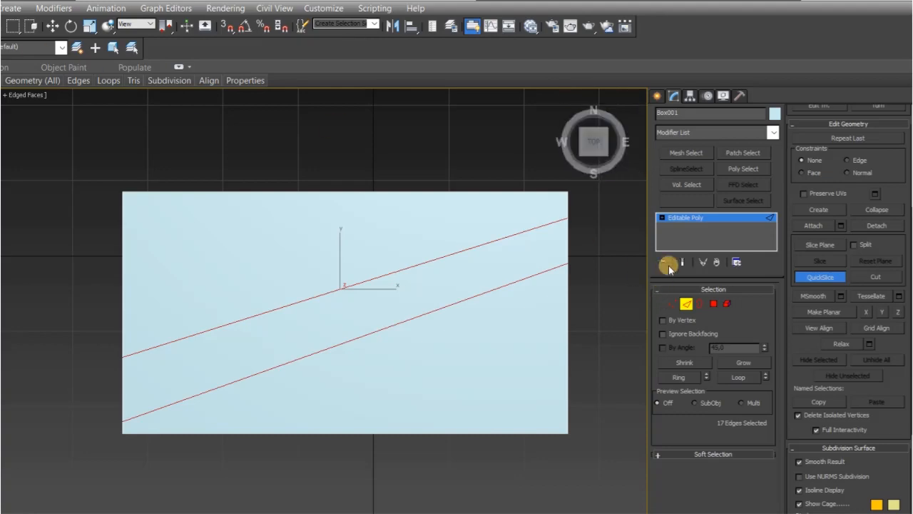
Step: Leave QuickSlice and edge level, and deselect the sliced box
click(583, 151)
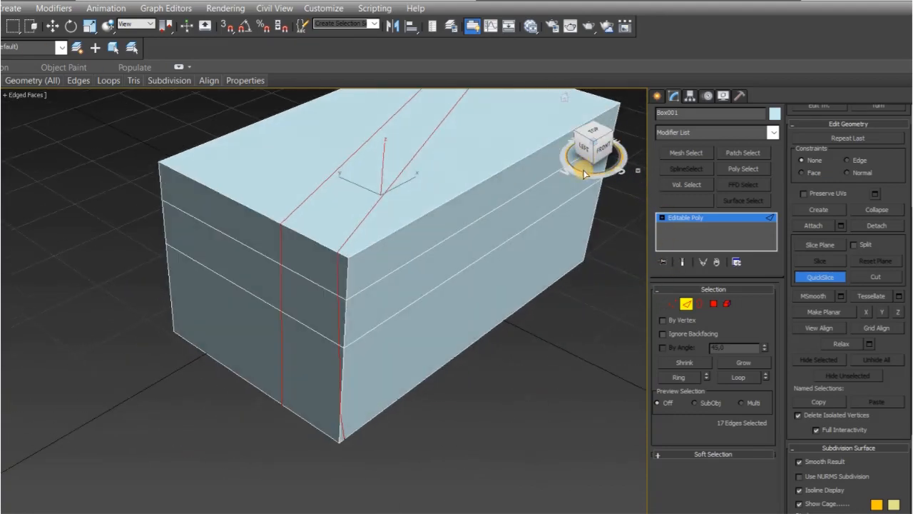
click(819, 276)
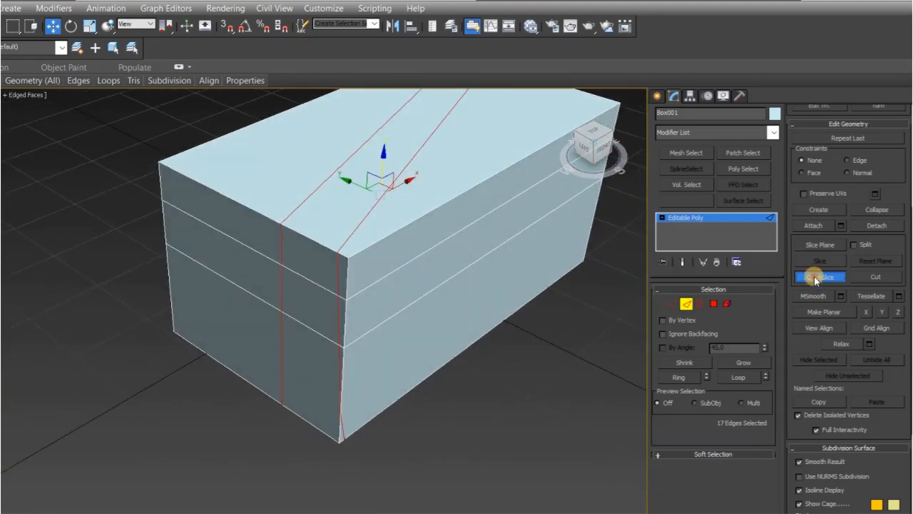
click(581, 334)
alt+middle_drag(574, 336, 344, 215)
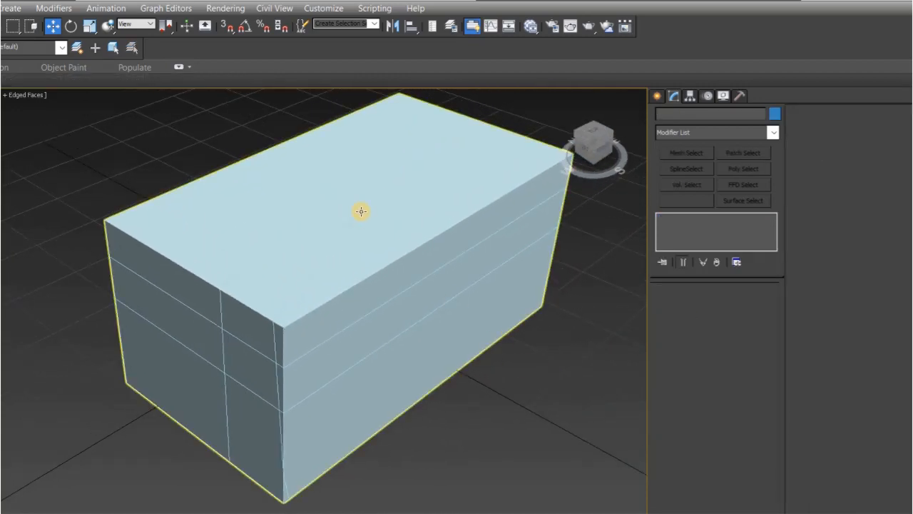
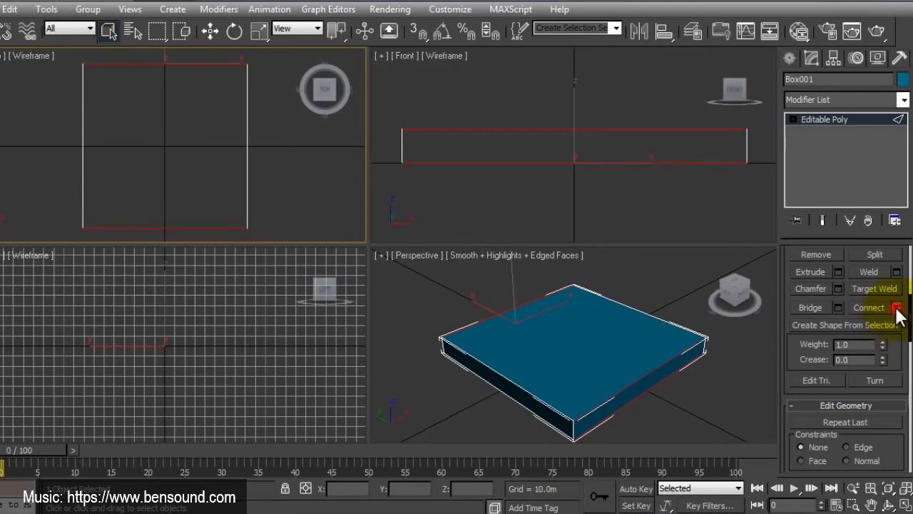
Step: Connect the box's selected front and back edges with two segments
click(896, 307)
click(180, 75)
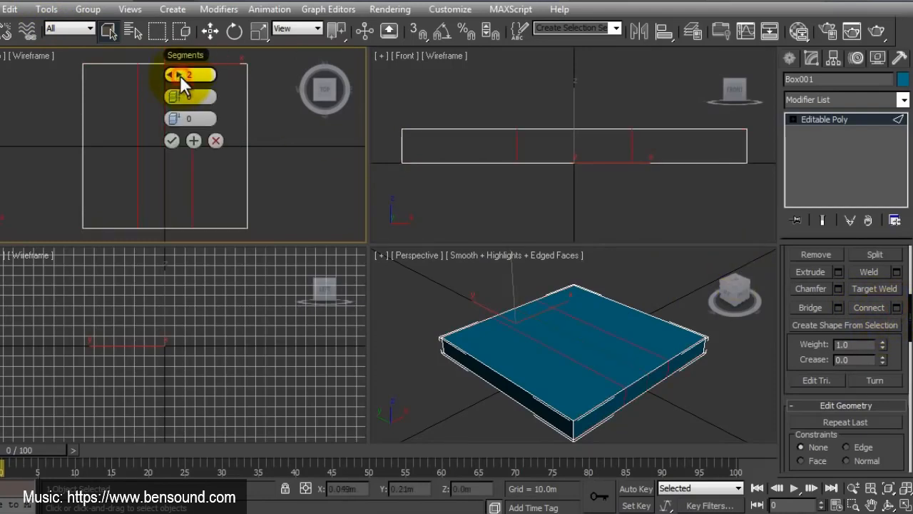
click(168, 141)
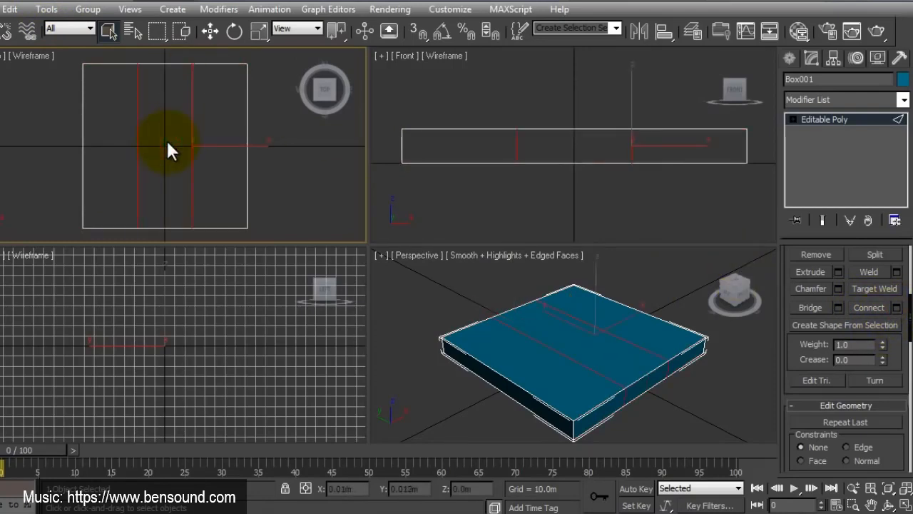
Step: Scale the vertices of the two new edge loops apart along X until they lie close to the box's outer sides
click(260, 30)
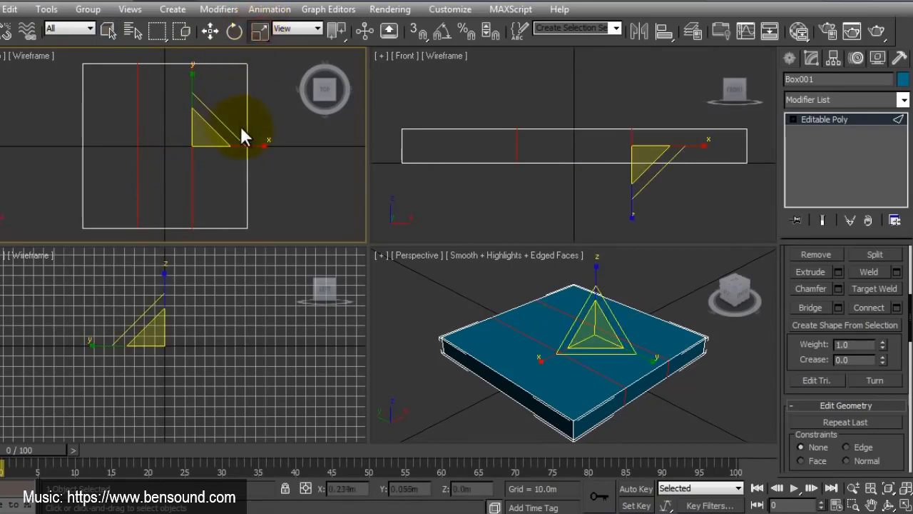
click(792, 119)
click(820, 131)
drag(124, 52, 205, 241)
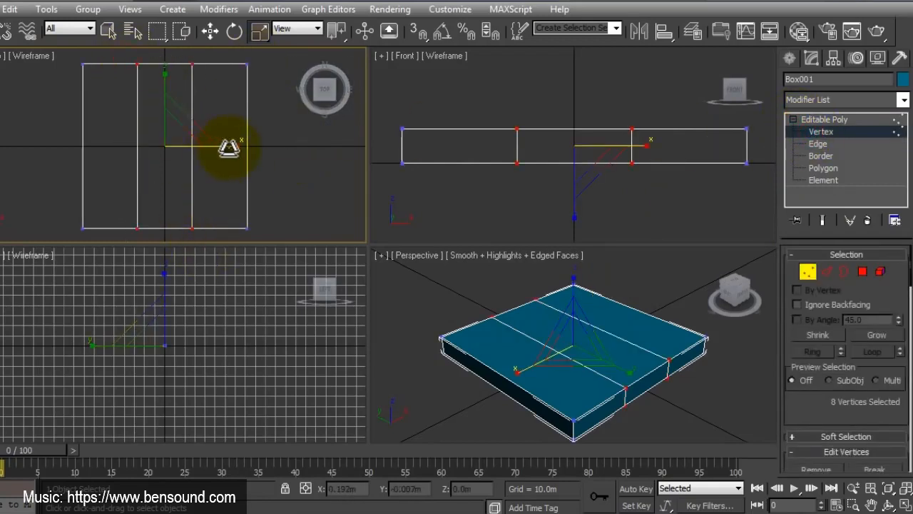
drag(230, 147, 314, 151)
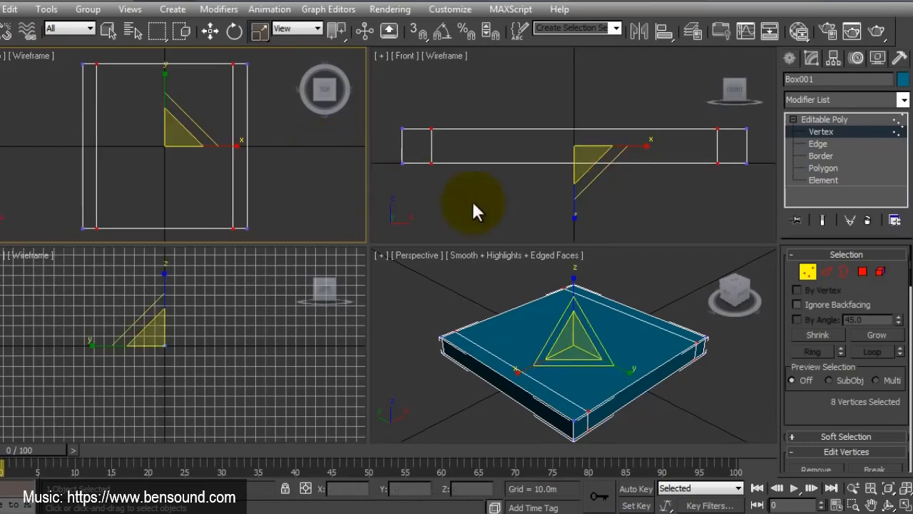
Step: Connect the box's edges running along Y with two segments to add a crossing pair of edge loops
click(826, 271)
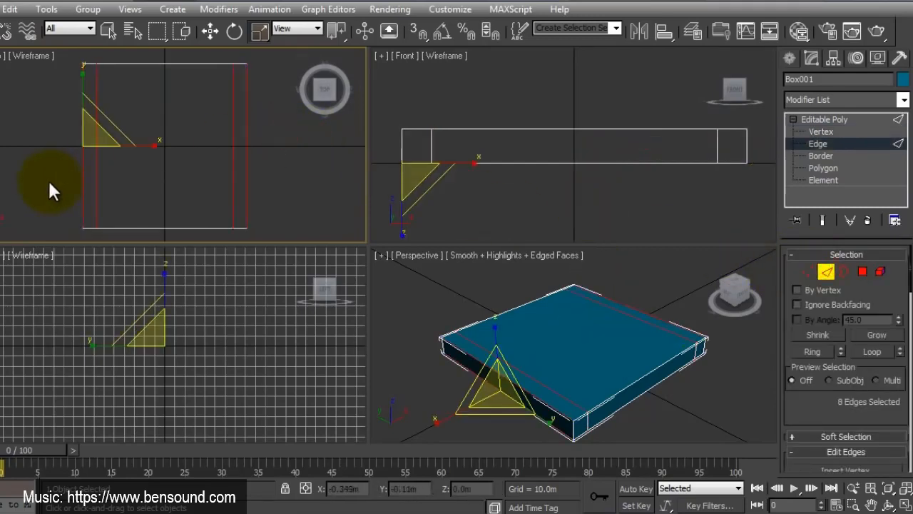
scroll(877, 400, down, 5)
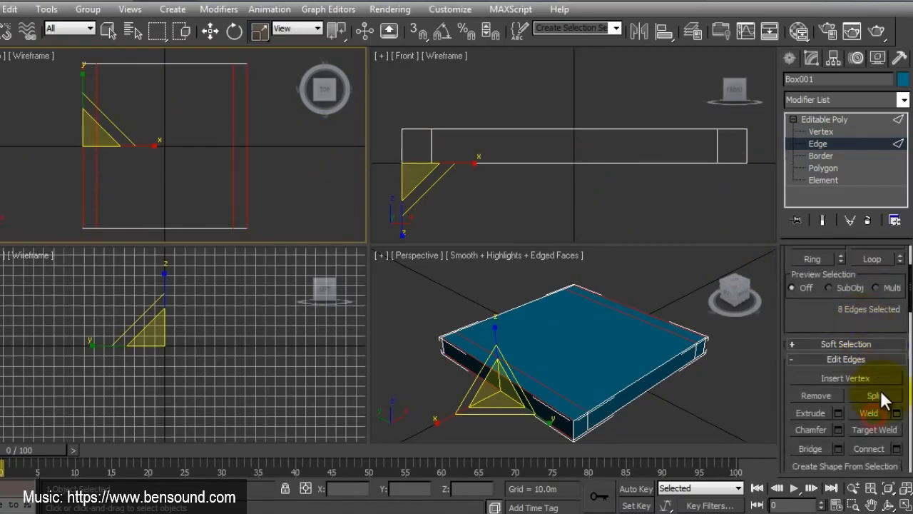
click(888, 449)
click(89, 219)
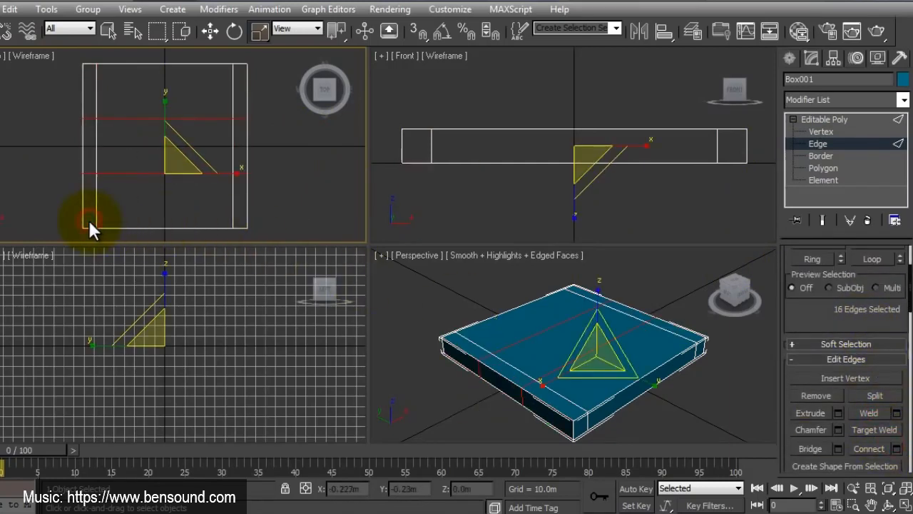
Step: Scale the vertices of the two crossing loops apart along Y to near the front and back sides, and leave vertex level
click(821, 132)
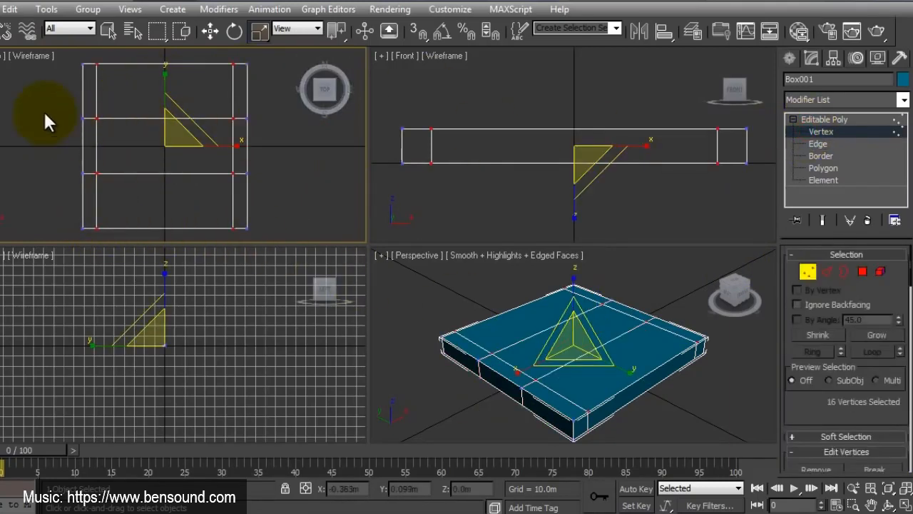
drag(45, 106, 268, 187)
drag(172, 100, 166, 3)
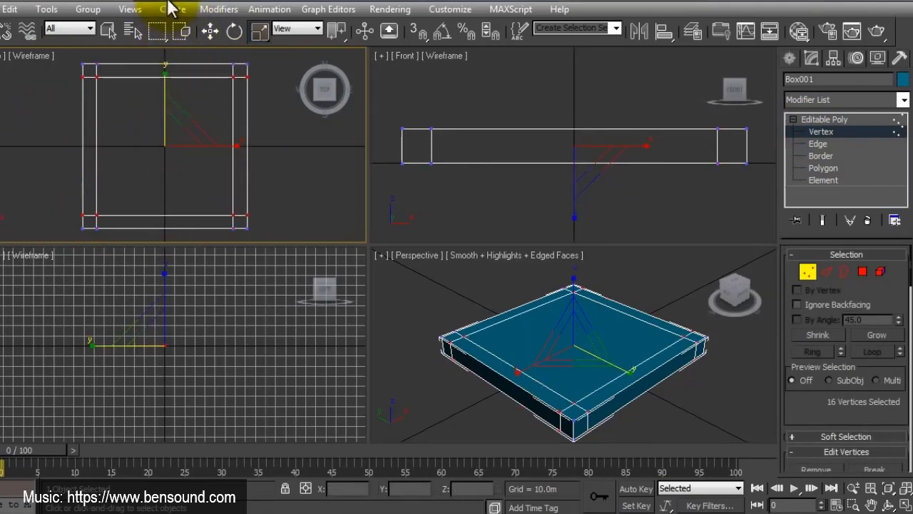
click(810, 272)
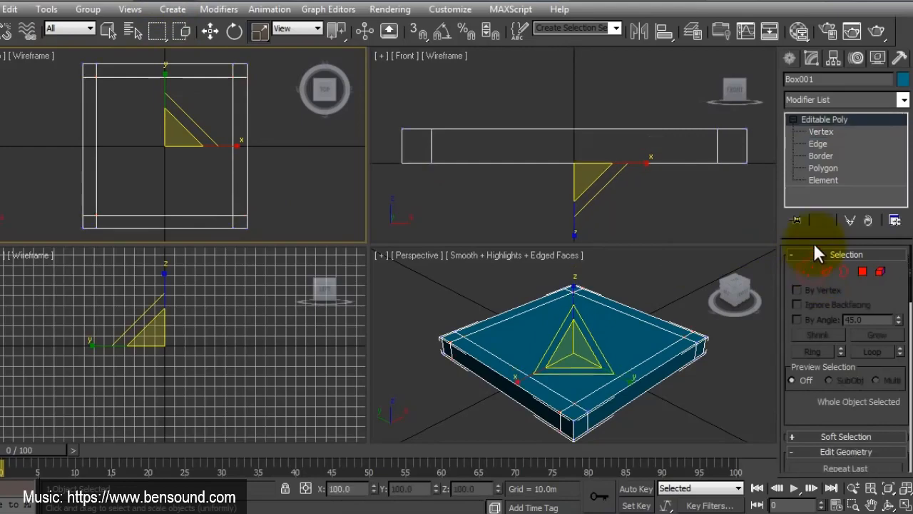
Step: Add a Symmetry modifier to the box, mirrored on X, with a weld seam threshold of 0.01 m
click(903, 100)
scroll(876, 266, down, 6)
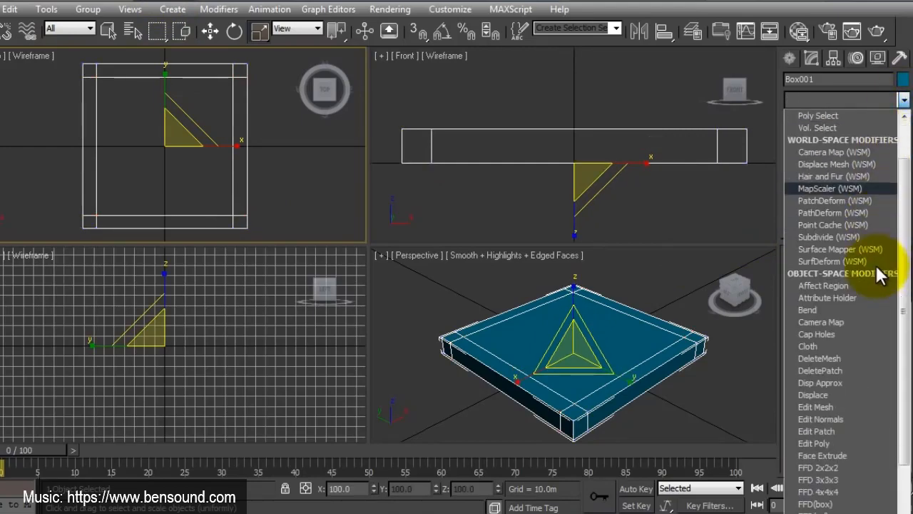
key(s)
scroll(874, 266, down, 11)
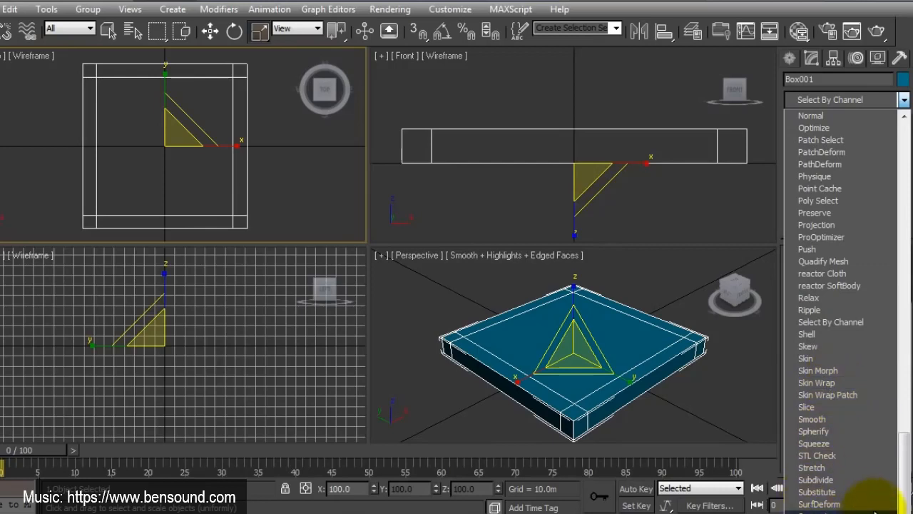
click(901, 490)
click(825, 513)
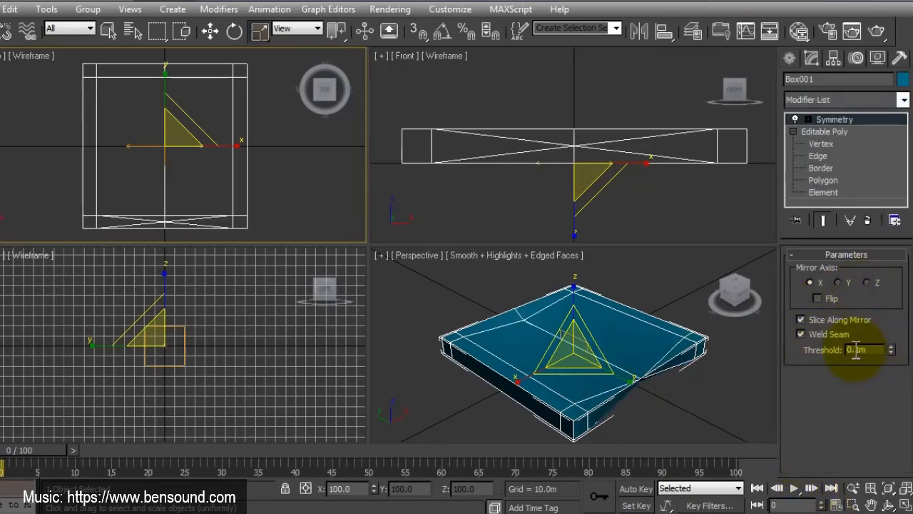
key(Return)
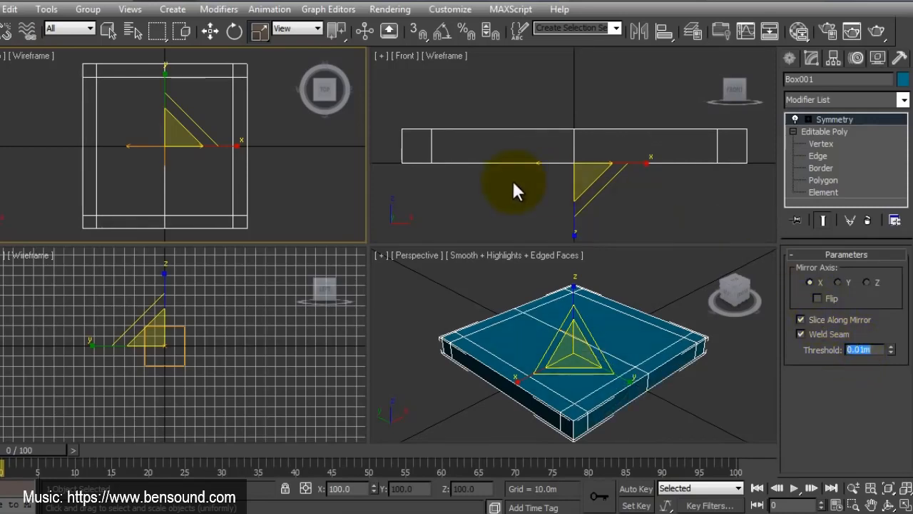
Step: At the Editable Poly's polygon level, select the two small corner polygons on the underside of one half of the slab
click(823, 179)
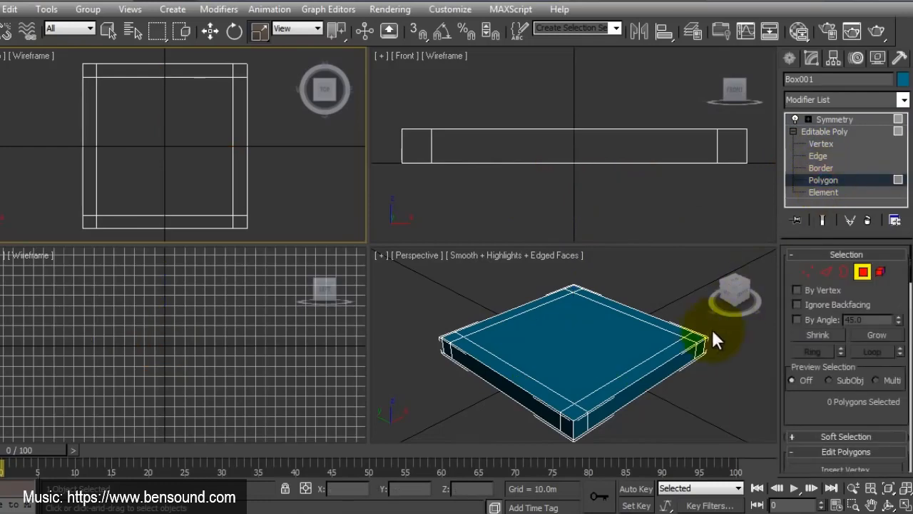
click(688, 342)
click(700, 348)
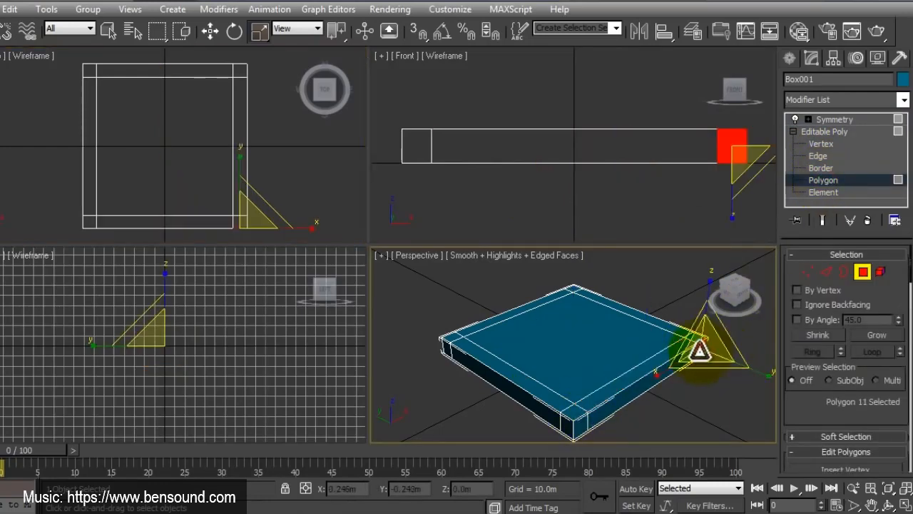
key(alt+w)
click(888, 505)
drag(430, 325, 387, 233)
right_click(387, 234)
click(621, 234)
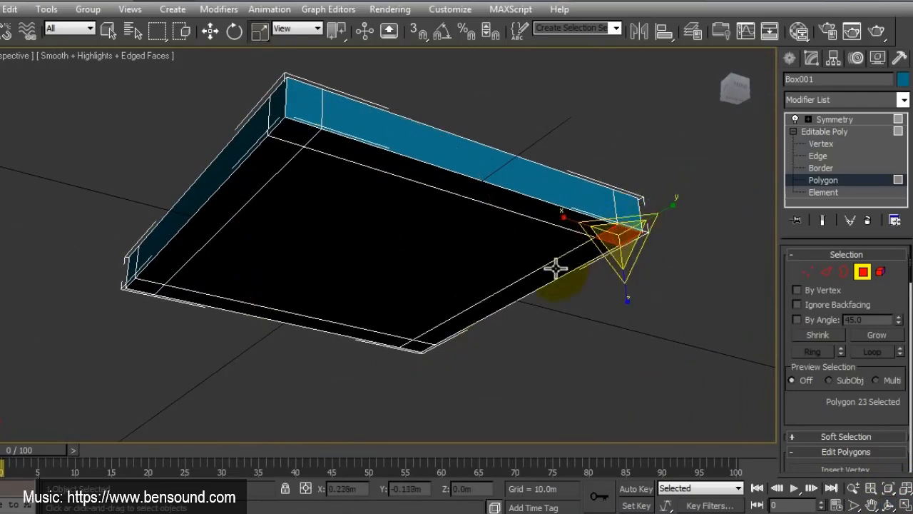
ctrl+click(418, 346)
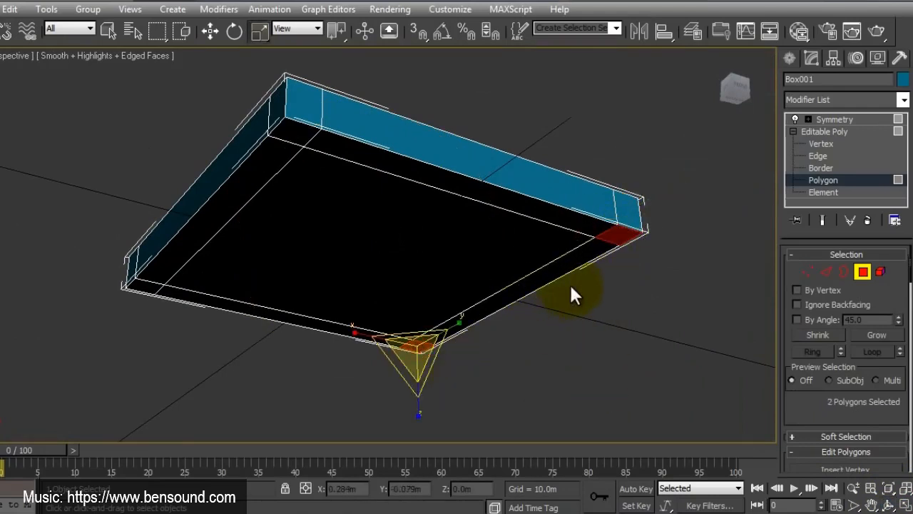
Step: Examine the slab in the left and front views, framing it in each, and go back to the perspective view
click(904, 504)
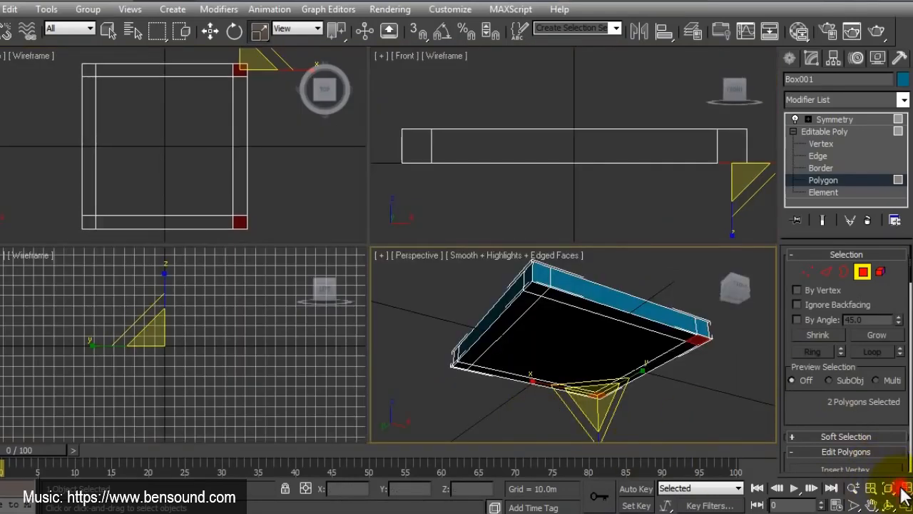
right_click(330, 369)
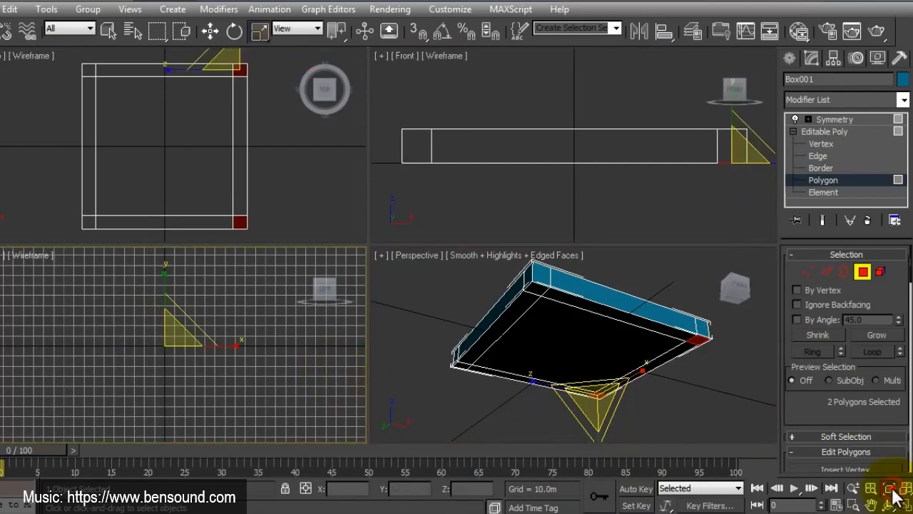
scroll(152, 331, up, 8)
middle_drag(161, 284, 147, 367)
scroll(149, 365, up, 5)
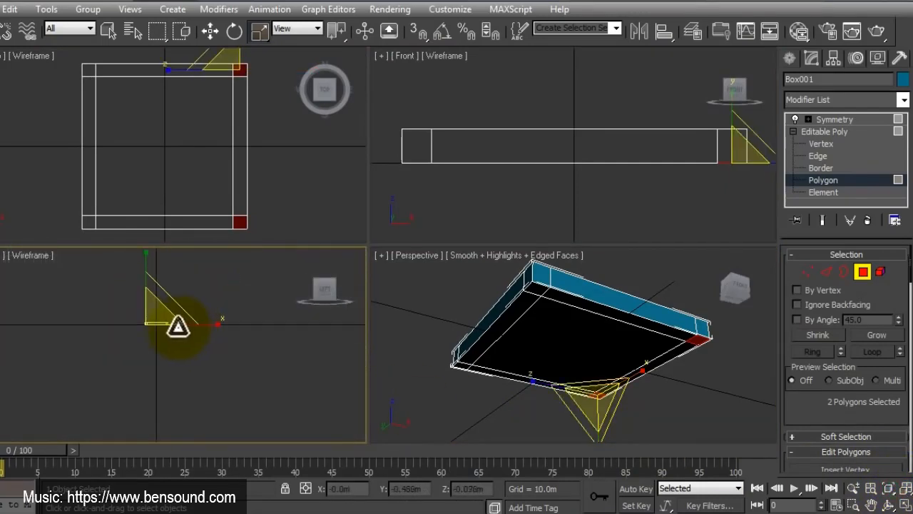
middle_drag(179, 327, 114, 349)
right_click(581, 184)
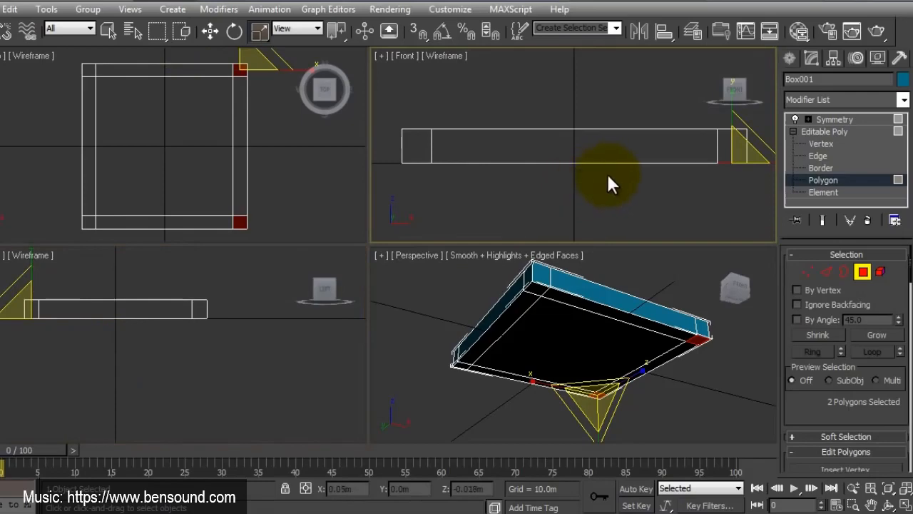
middle_drag(645, 183, 612, 161)
scroll(607, 179, down, 3)
right_click(638, 334)
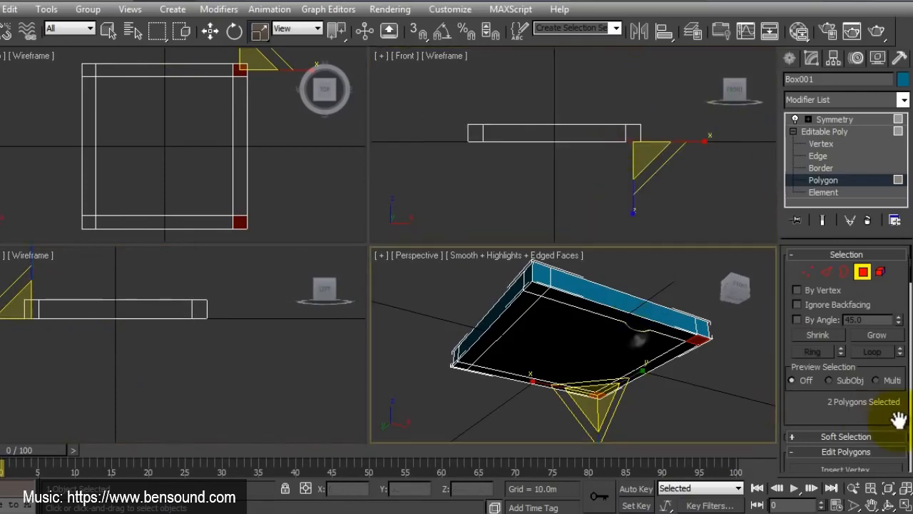
Step: Extrude the two selected underside corner polygons four times by 0.1 m each to form segmented legs
click(905, 503)
scroll(606, 328, down, 2)
scroll(894, 300, down, 2)
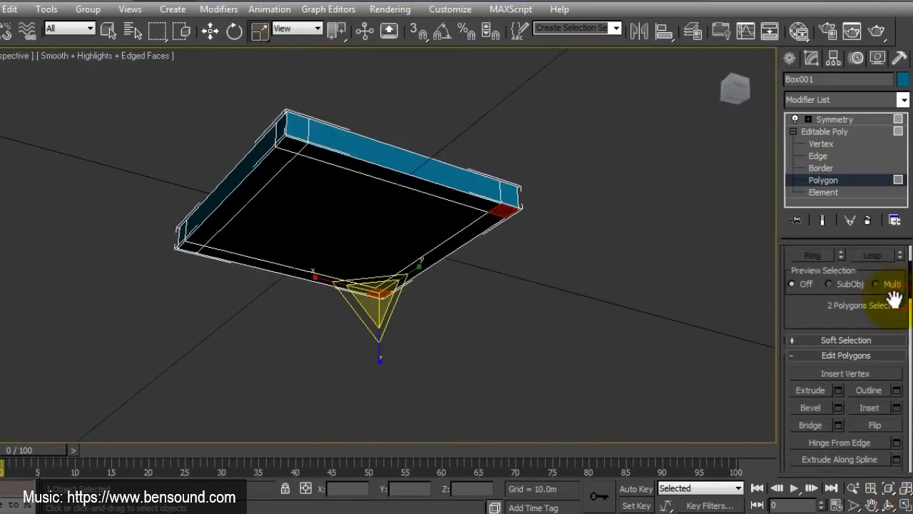
scroll(894, 299, down, 1)
click(838, 368)
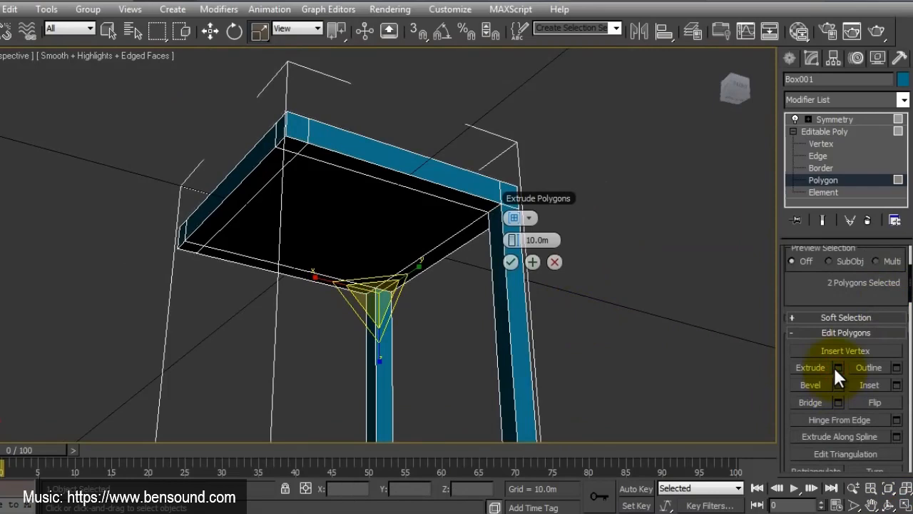
double_click(536, 239)
text(.1)
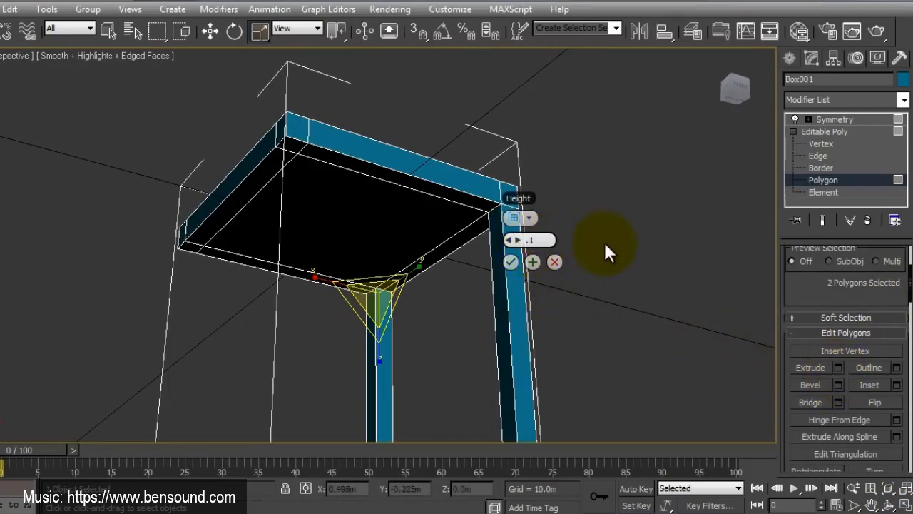
click(532, 262)
click(533, 309)
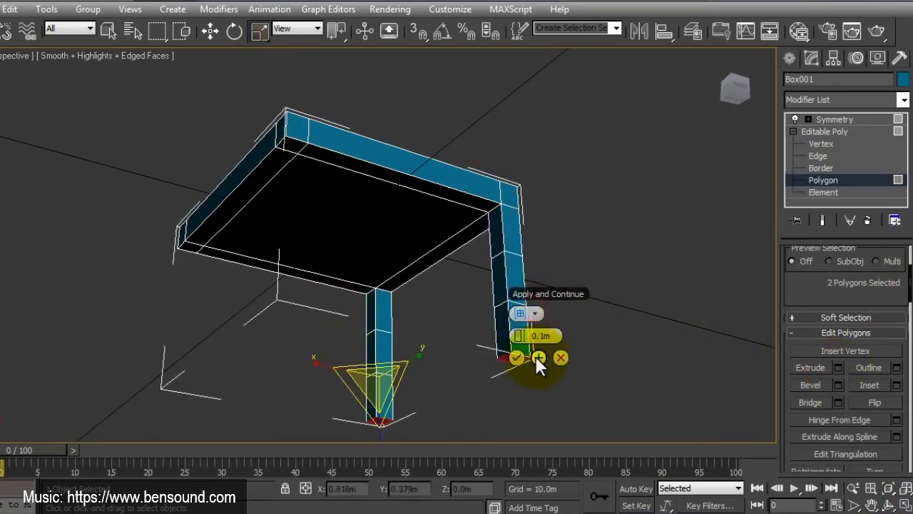
click(535, 357)
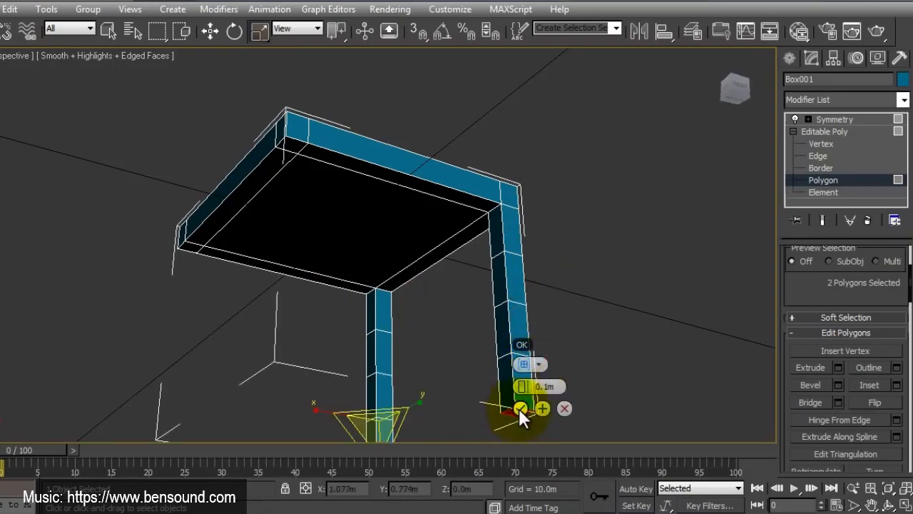
click(520, 408)
Step: Show the end result of the Symmetry modifier while staying at polygon level, and view the model from above
alt+middle_drag(469, 251, 447, 275)
click(824, 220)
alt+middle_drag(389, 307, 421, 299)
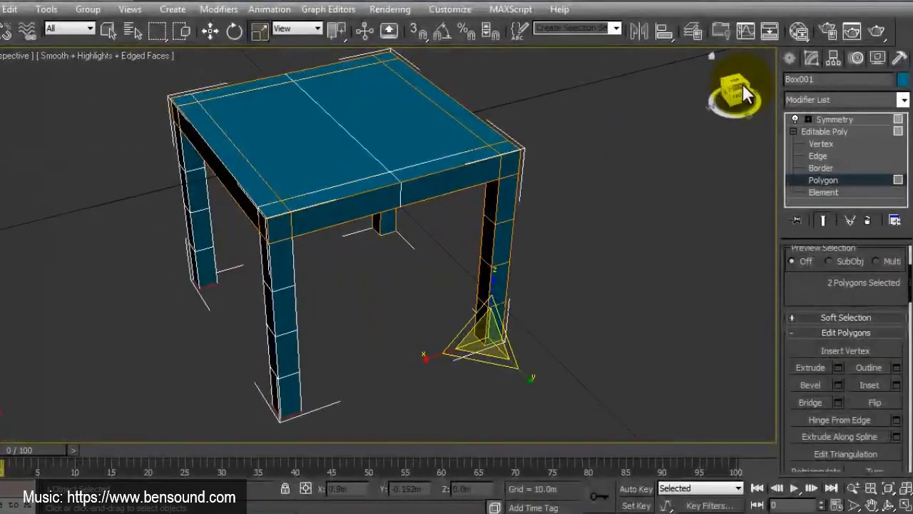
Step: Select the small rear corner polygon on top of the seat and extrude it four times by 0.1 m each as a backrest post
drag(731, 96, 761, 82)
middle_drag(430, 198, 485, 240)
scroll(456, 239, down, 4)
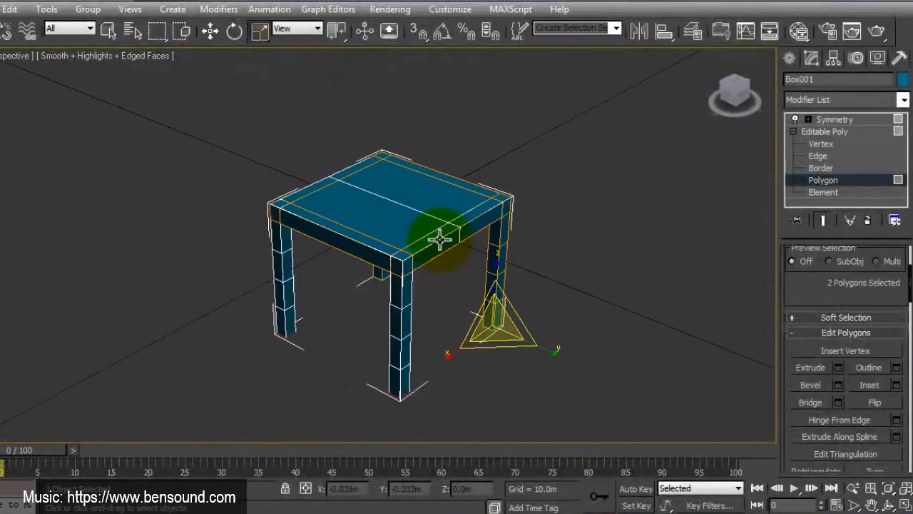
middle_drag(404, 216, 418, 263)
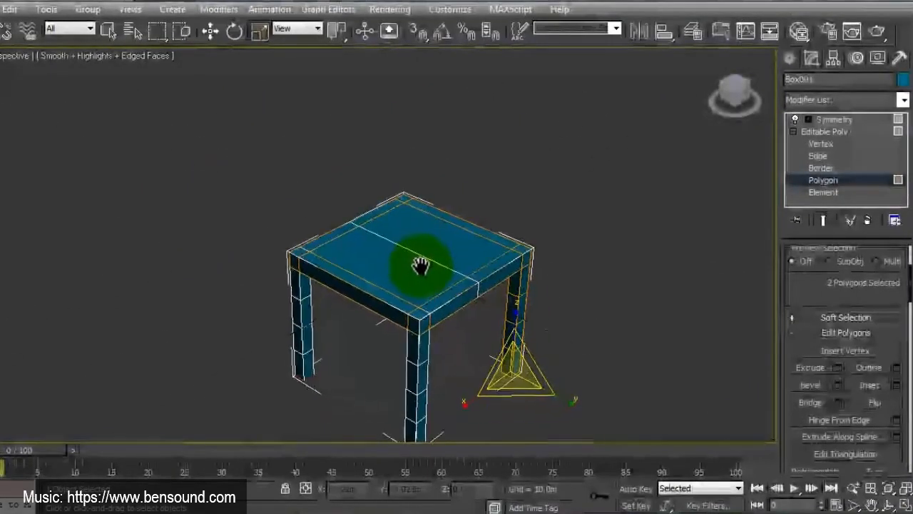
click(397, 197)
click(839, 367)
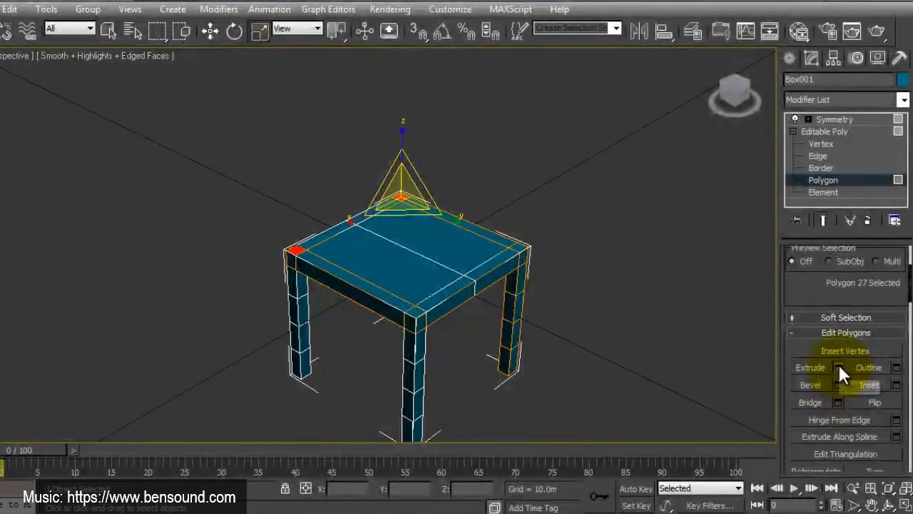
click(428, 252)
click(429, 224)
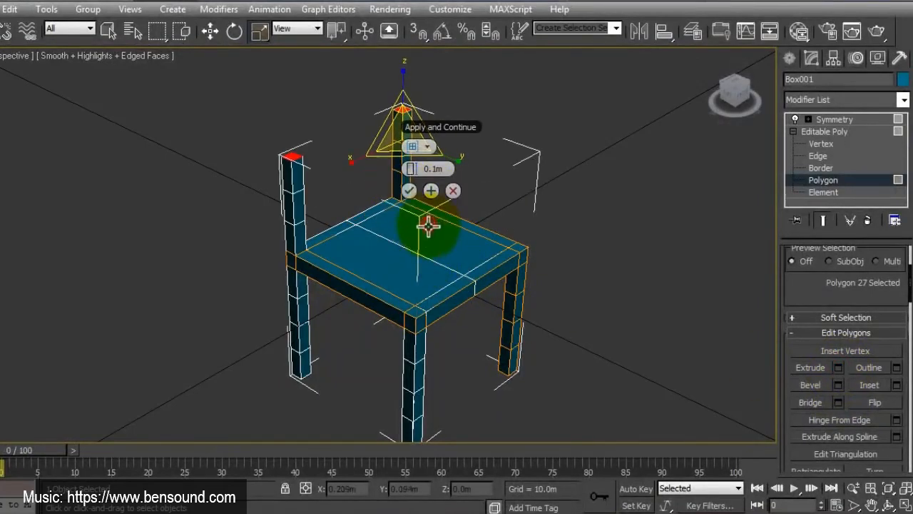
click(430, 194)
alt+middle_drag(403, 227, 438, 189)
alt+middle_drag(367, 267, 394, 296)
scroll(391, 250, up, 4)
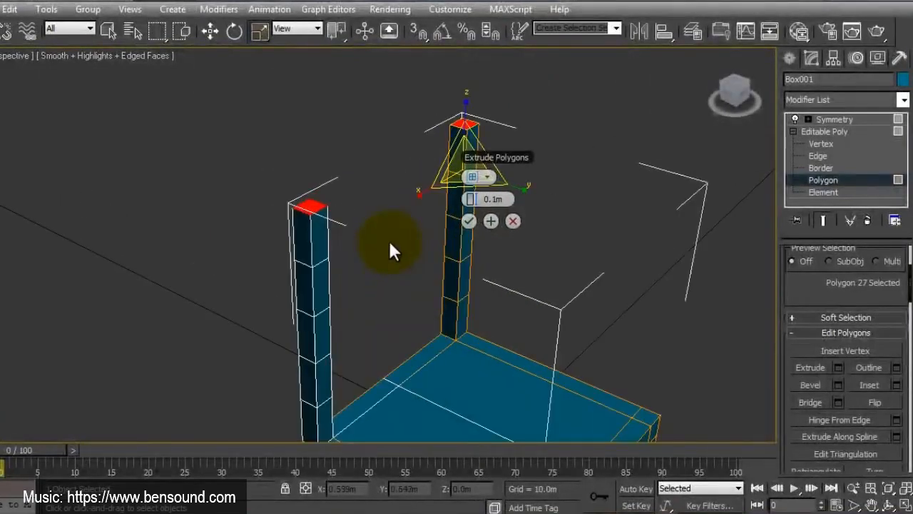
right_click(439, 126)
click(283, 151)
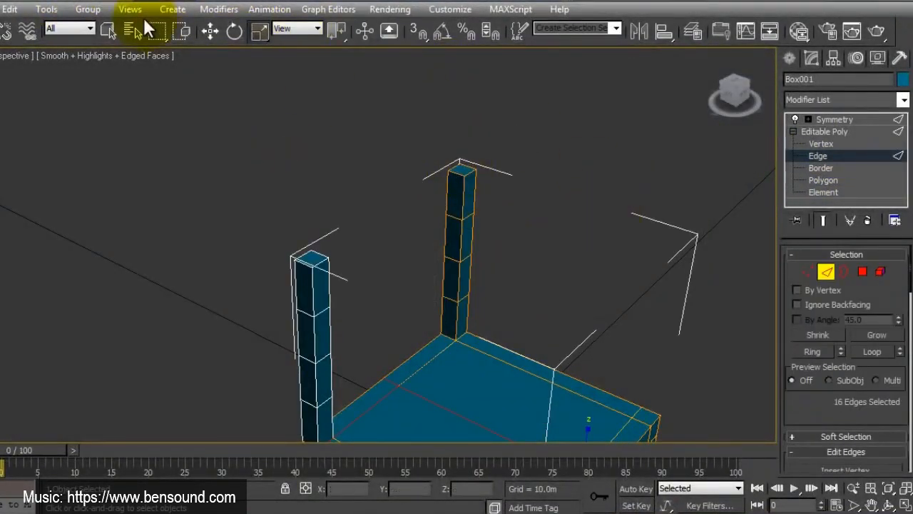
click(460, 170)
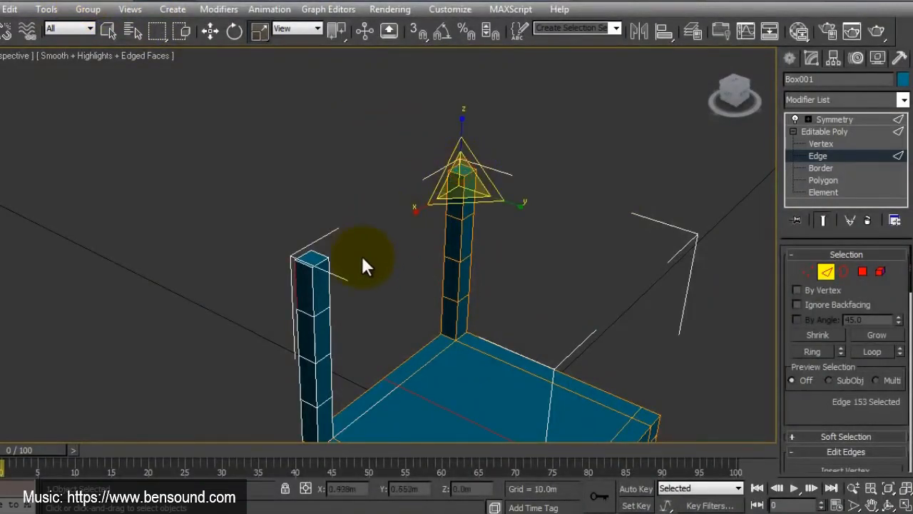
key(4)
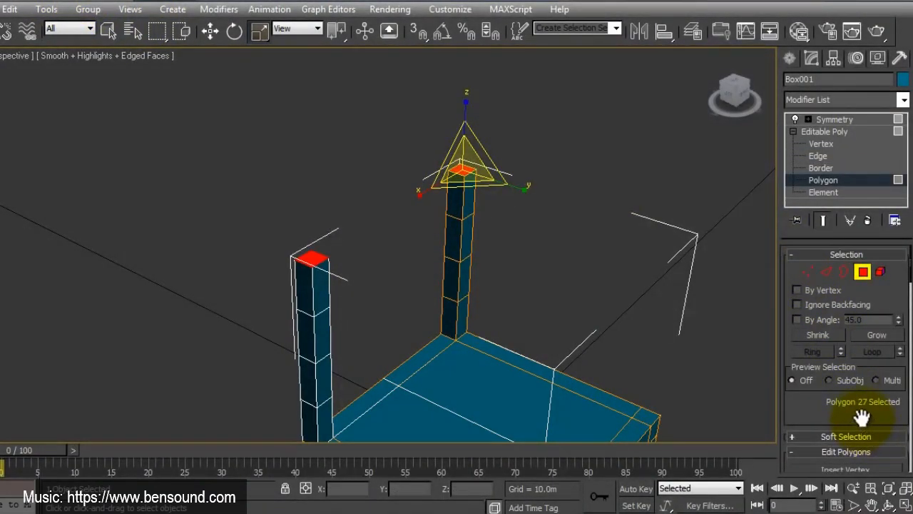
Step: Extrude the post's top polygon by another 0.1 m and select the inner side polygon of the new top segment
scroll(862, 418, down, 3)
click(817, 375)
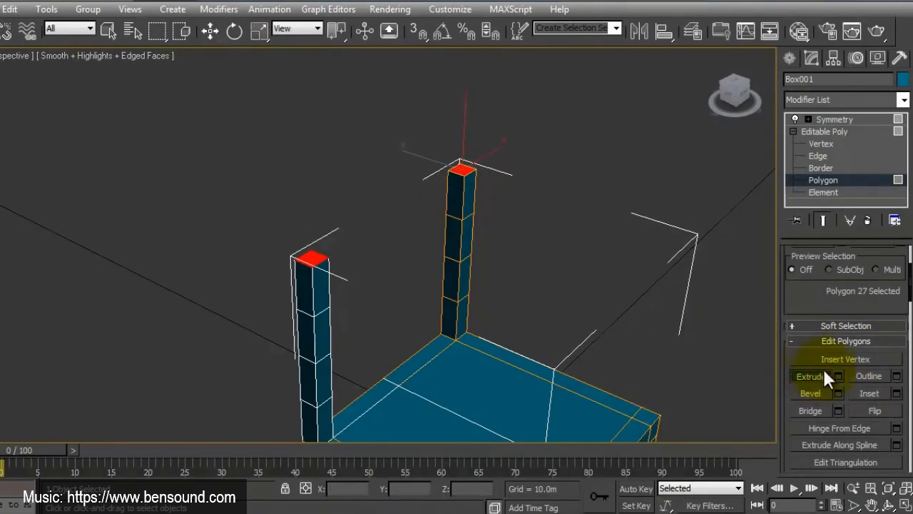
click(838, 376)
click(470, 219)
click(585, 236)
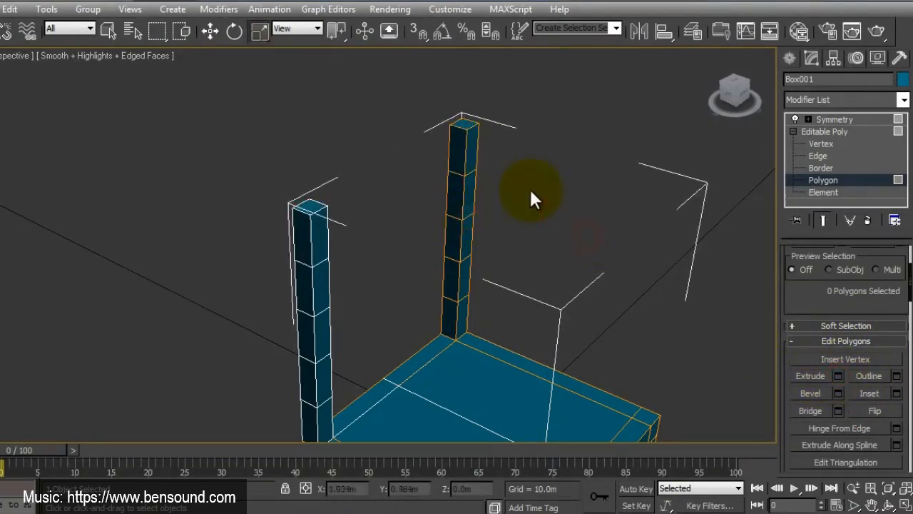
click(457, 144)
click(881, 394)
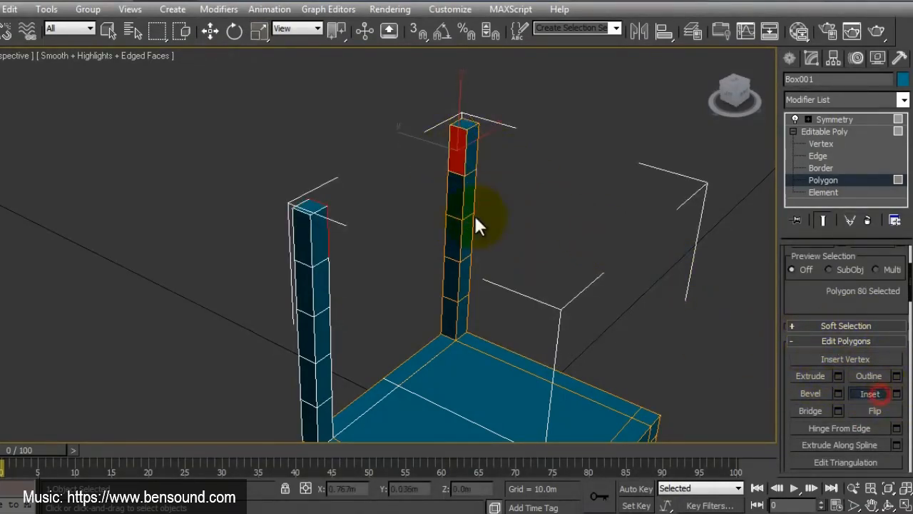
middle_drag(452, 180, 450, 218)
scroll(462, 187, up, 2)
scroll(522, 175, down, 1)
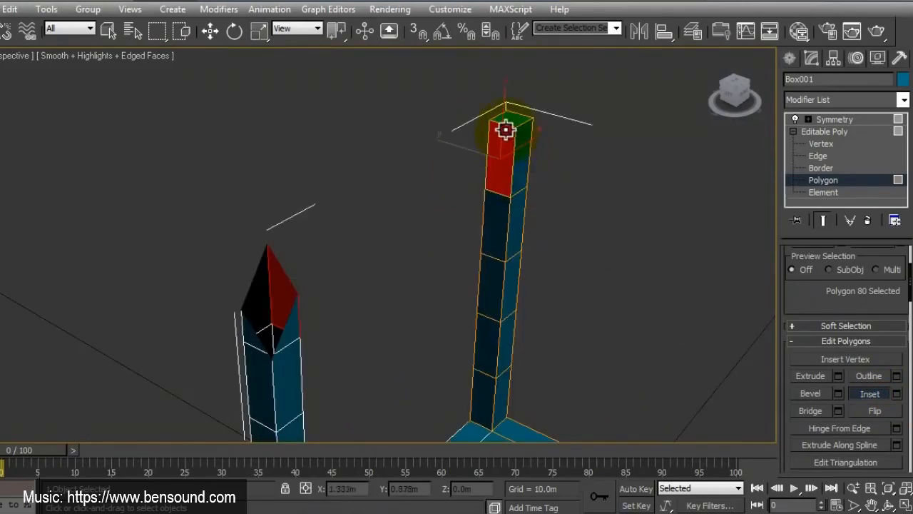
drag(506, 130, 505, 129)
right_click(505, 128)
key(ctrl+z)
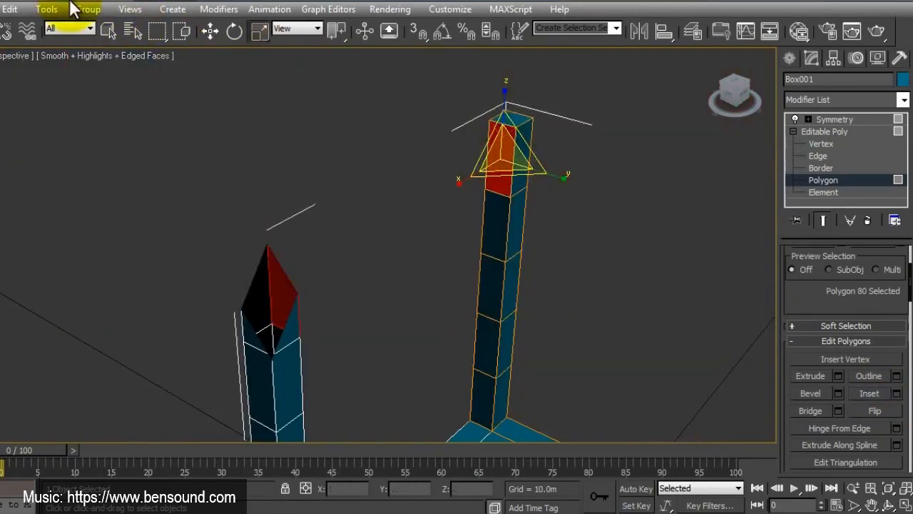
Step: Inset the selected inner side polygon of the backrest post by 0.01 m
click(897, 393)
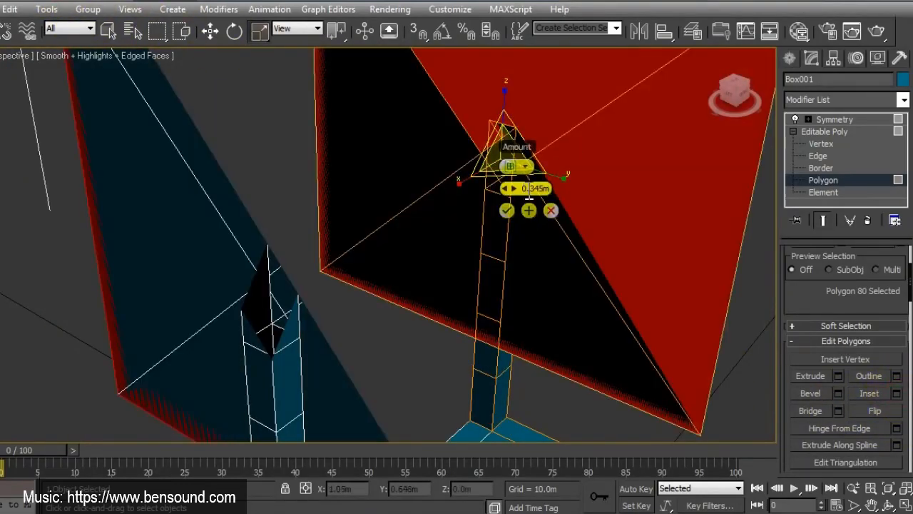
double_click(534, 190)
text(0.01)
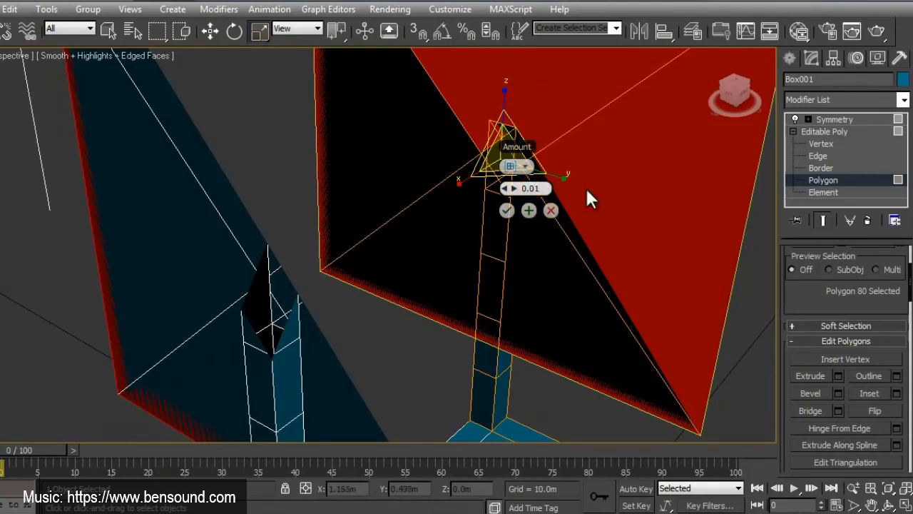
key(Return)
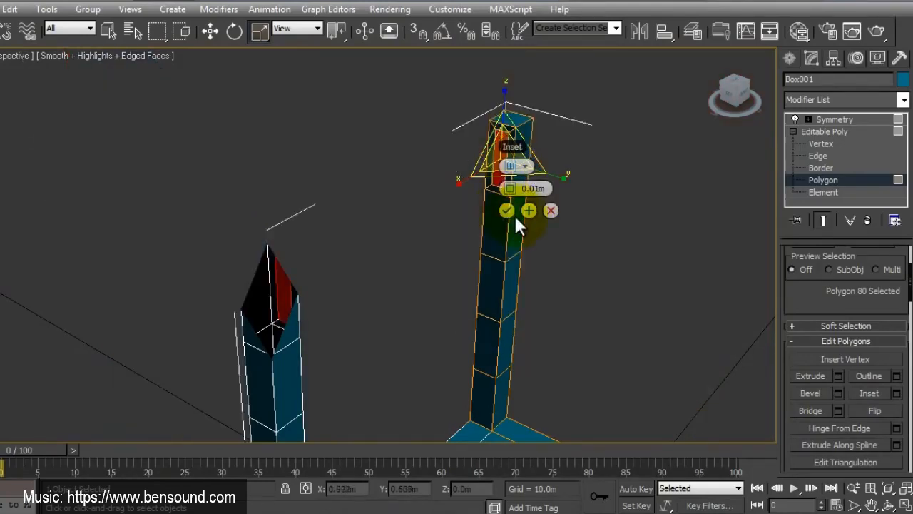
alt+middle_drag(528, 289, 501, 282)
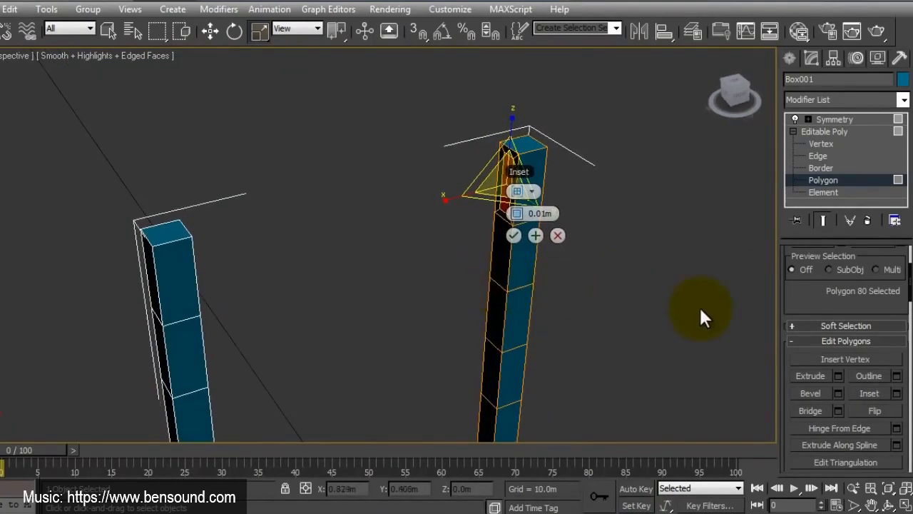
click(812, 376)
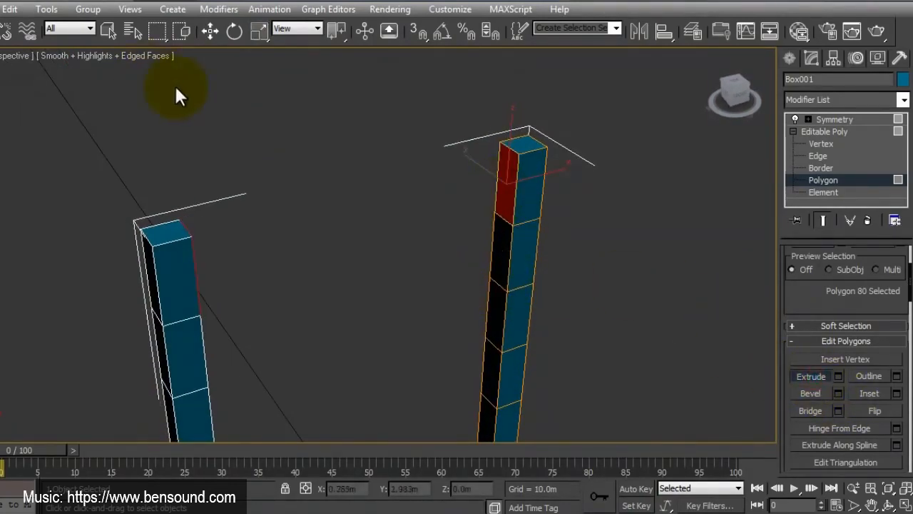
key(r)
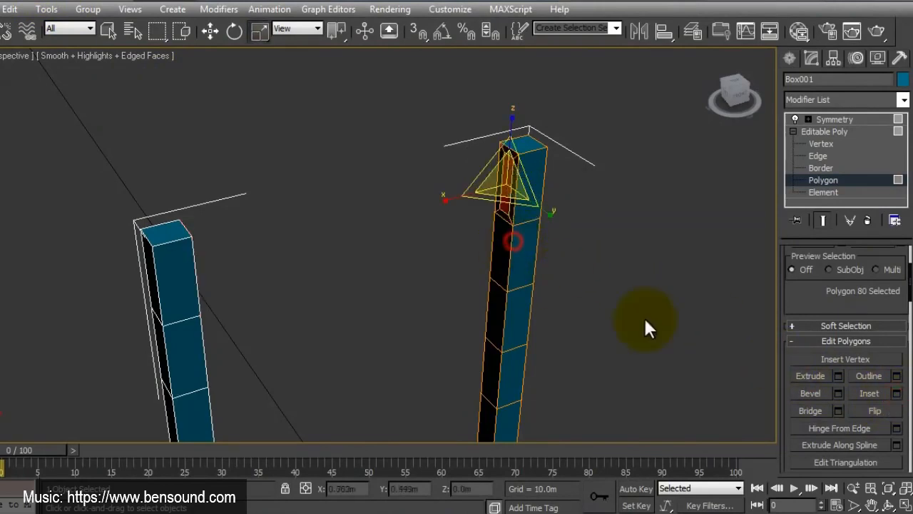
Step: Extrude the inset polygon across to the opposite post to form the backrest's top rail
click(811, 376)
drag(505, 188, 478, 185)
right_click(450, 225)
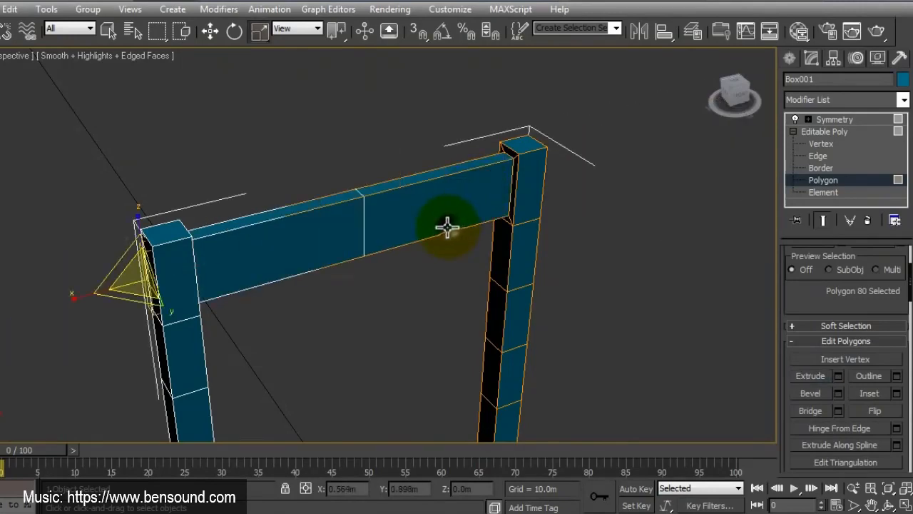
alt+middle_drag(444, 224, 396, 269)
Step: Inset the inner polygon of the post's second segment above the seat by 0.01 m and extrude it past the middle as a lower backrest rail
click(410, 218)
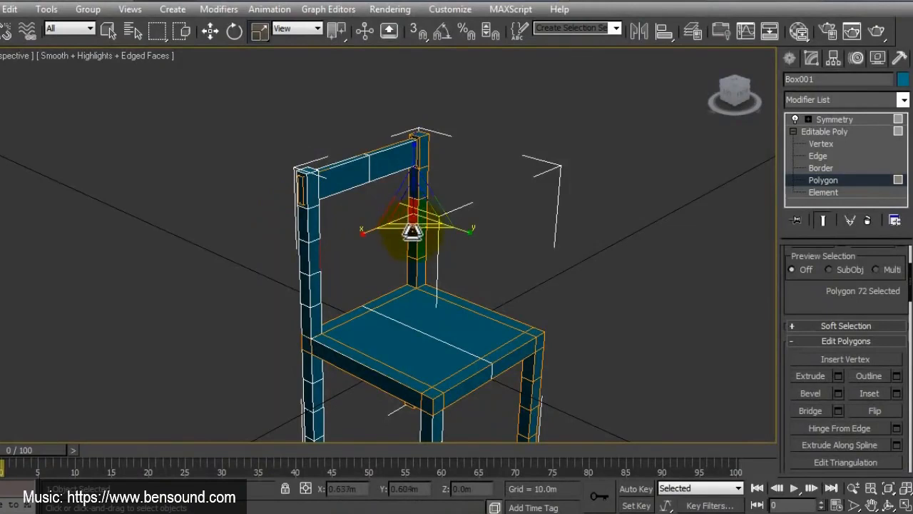
click(410, 246)
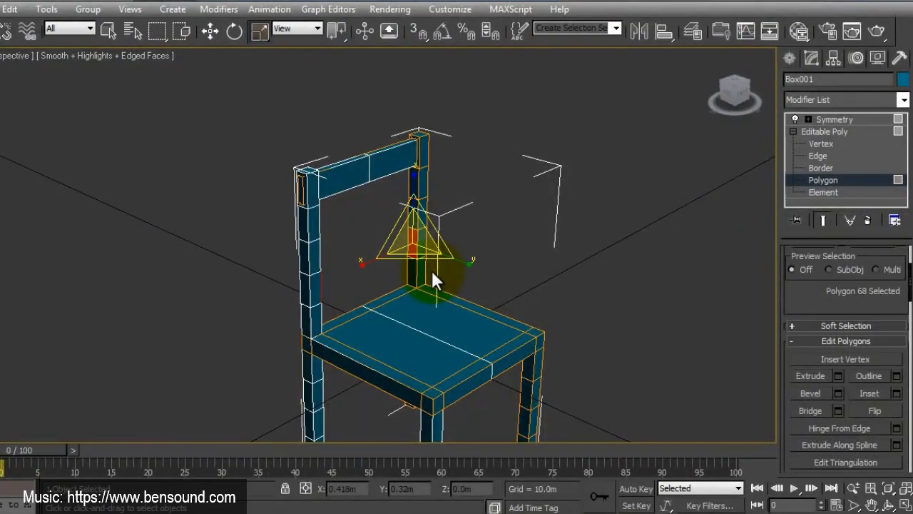
click(896, 393)
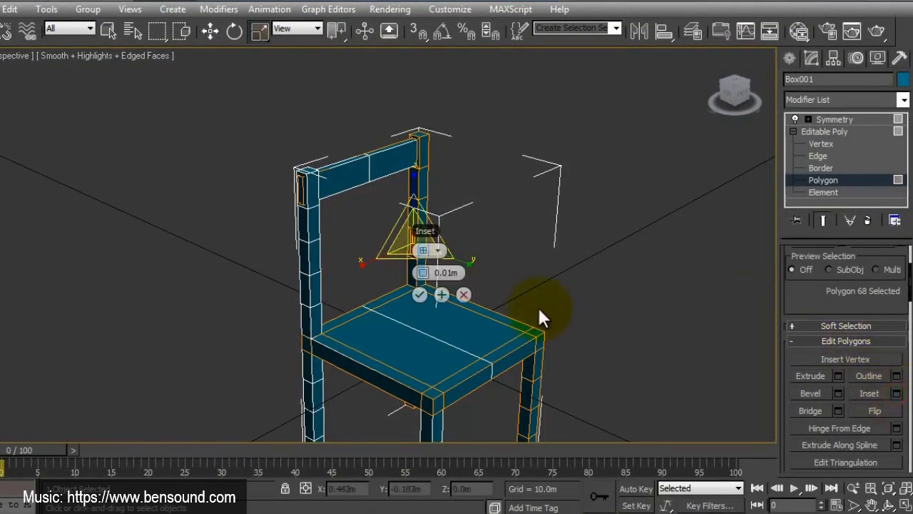
click(421, 295)
click(812, 376)
drag(407, 238, 406, 238)
right_click(407, 238)
scroll(436, 265, down, 3)
middle_drag(461, 292, 373, 307)
scroll(399, 288, up, 3)
Step: Inset the front-facing polygon of the rear leg's third segment down by 0.01 m and extrude it to the front leg as a side stretcher
click(430, 345)
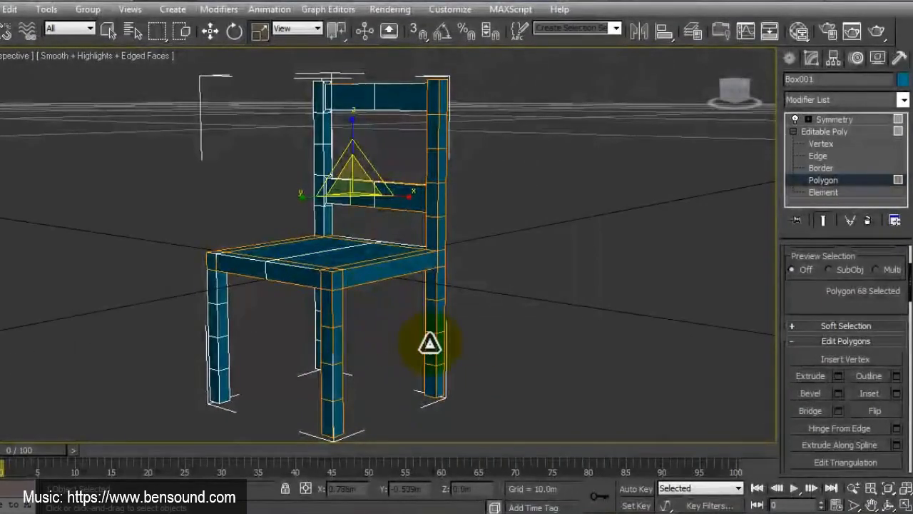
click(896, 393)
click(434, 396)
click(811, 376)
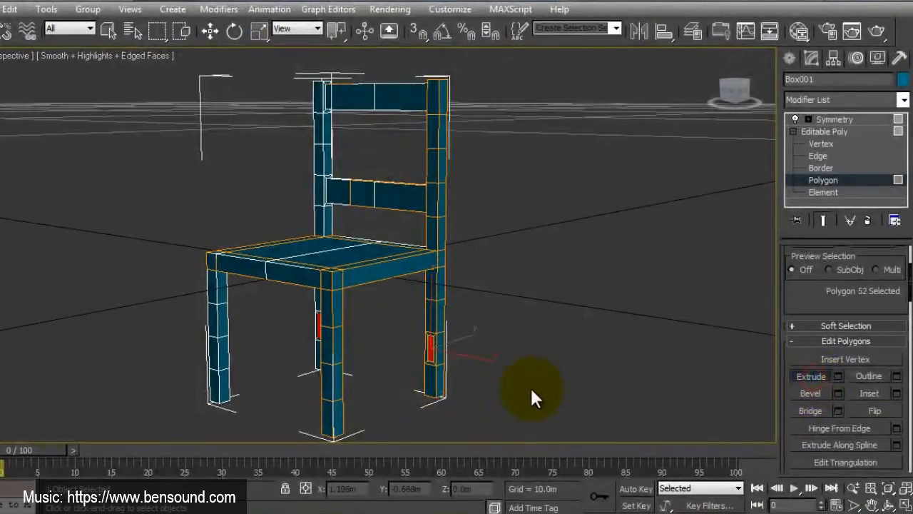
alt+middle_drag(530, 386, 437, 406)
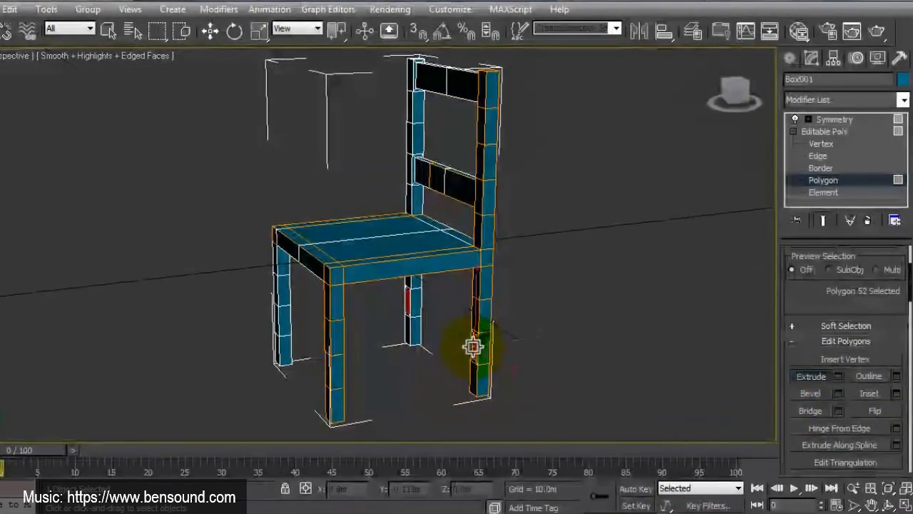
drag(473, 346, 454, 344)
key(r)
Step: Move the side stretcher's end polygon back in the left view to meet the front leg's inner face
middle_drag(341, 385, 379, 338)
scroll(380, 339, up, 4)
middle_drag(387, 393, 387, 343)
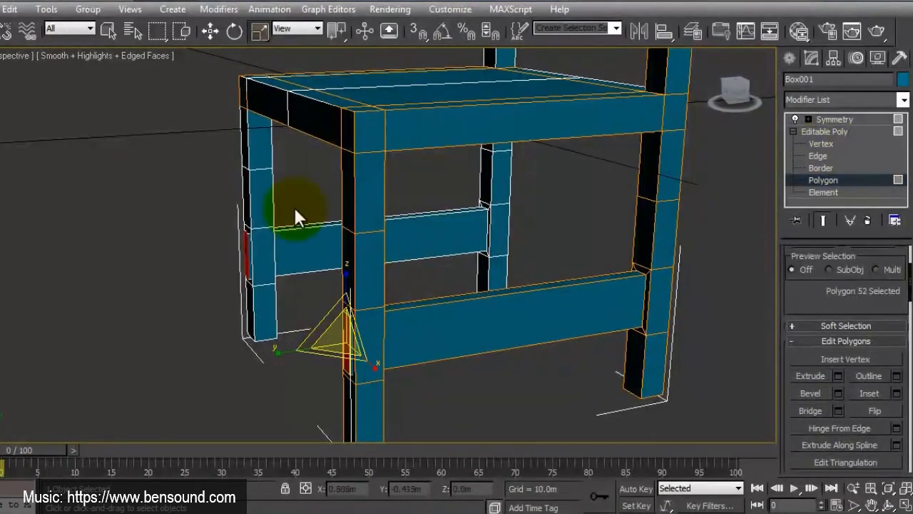
click(209, 30)
drag(385, 335, 399, 337)
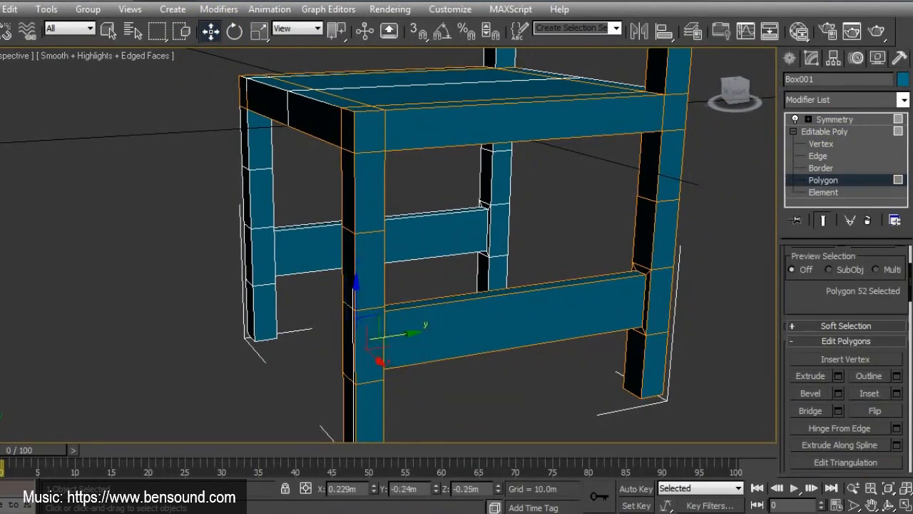
key(alt+w)
click(237, 412)
middle_drag(237, 412, 268, 356)
scroll(268, 356, up, 2)
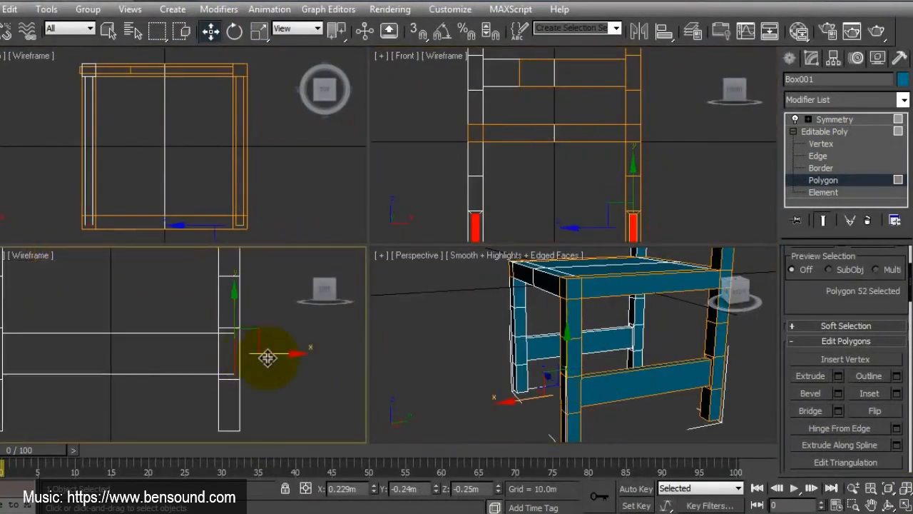
drag(288, 354, 275, 357)
scroll(274, 358, down, 2)
middle_drag(251, 328, 245, 358)
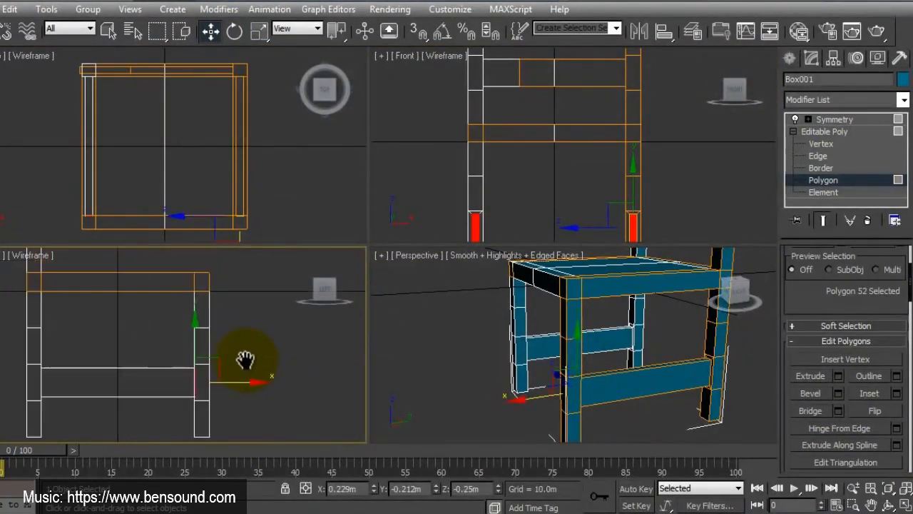
Step: In the maximized perspective view, inset the inner polygon of the front leg's second segment by 0.01 m and extrude it across to the opposite front leg
middle_click(595, 381)
scroll(603, 364, down, 4)
middle_drag(610, 350, 620, 400)
click(823, 180)
key(alt+w)
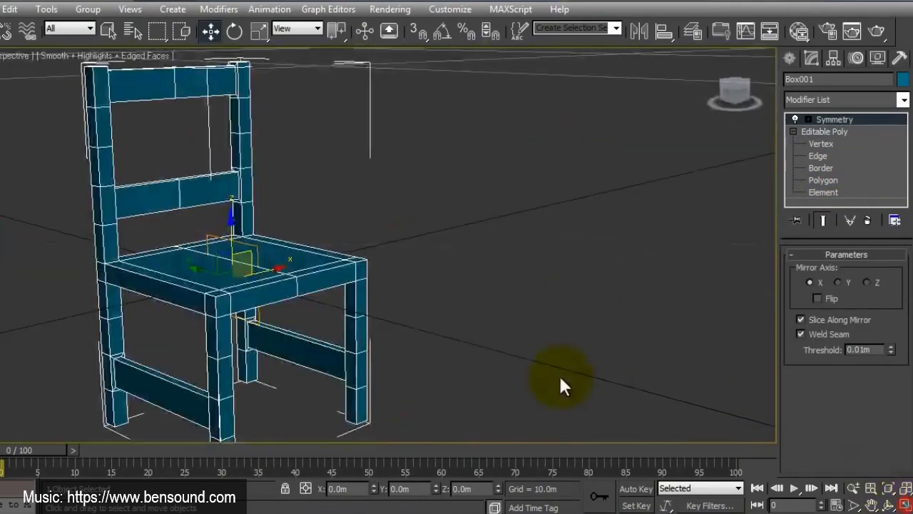
click(824, 180)
click(352, 329)
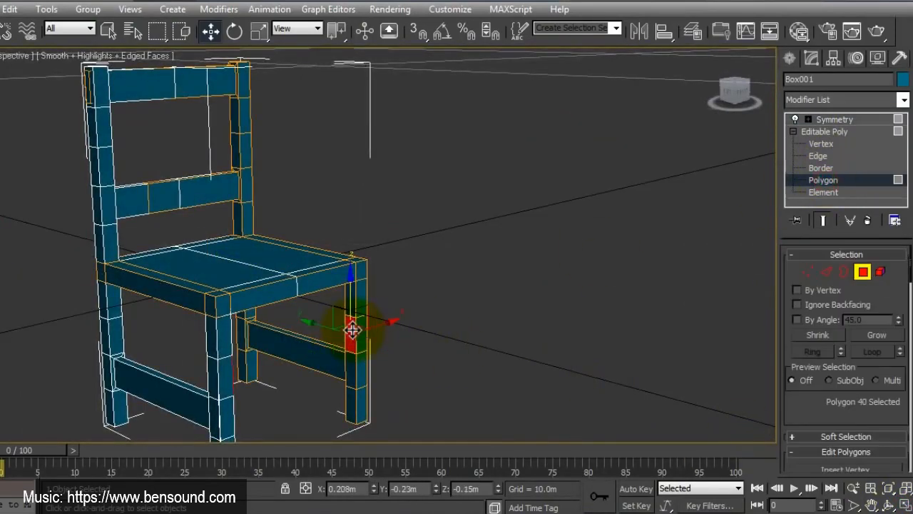
scroll(801, 368, down, 5)
click(896, 403)
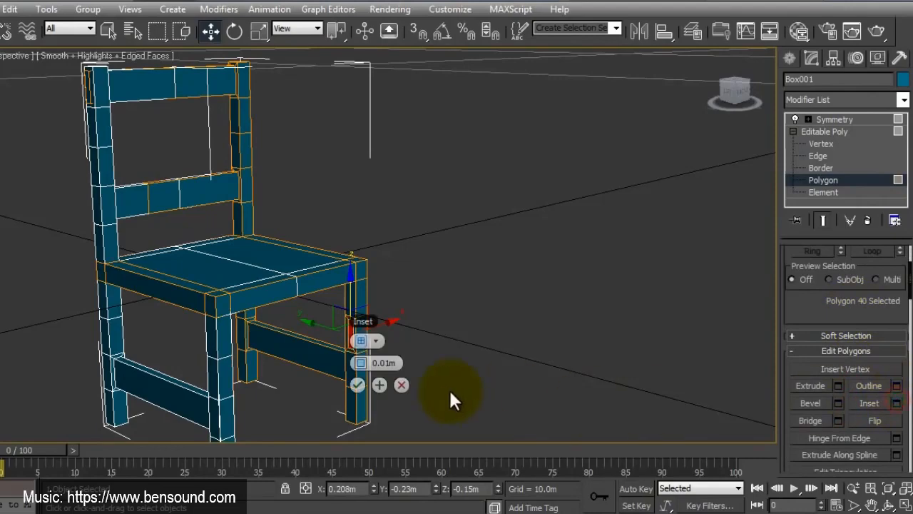
click(358, 386)
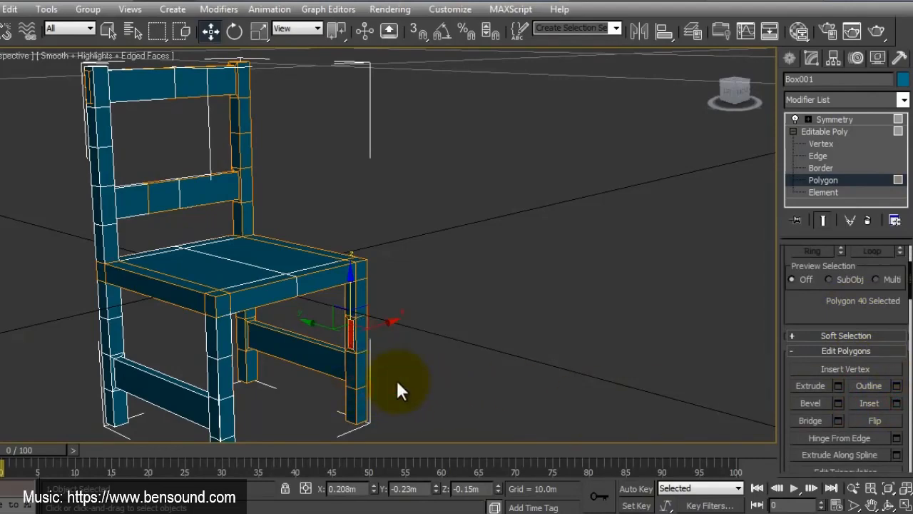
click(810, 385)
drag(350, 337, 353, 335)
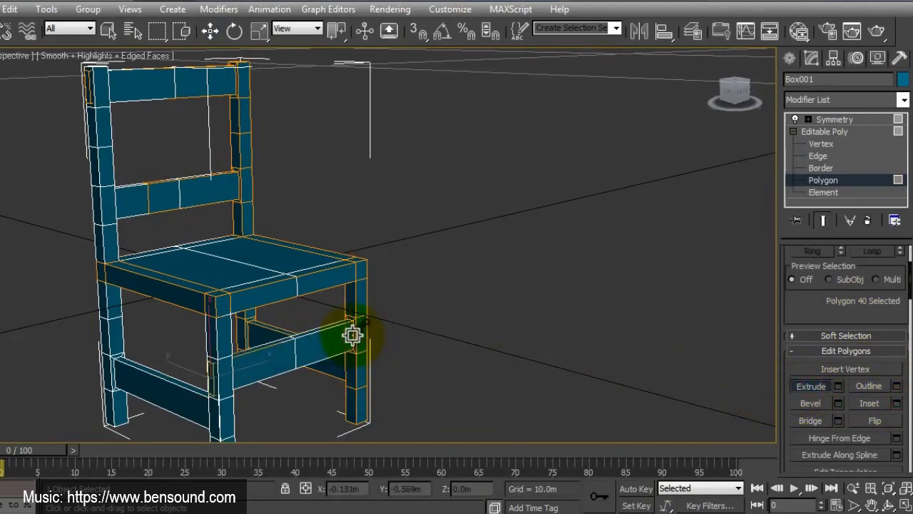
Step: In the maximized left view, move the upper vertices of the lower backrest rail's inset down to make the rail narrower
key(w)
middle_drag(350, 342, 430, 355)
alt+middle_drag(378, 360, 521, 338)
click(904, 504)
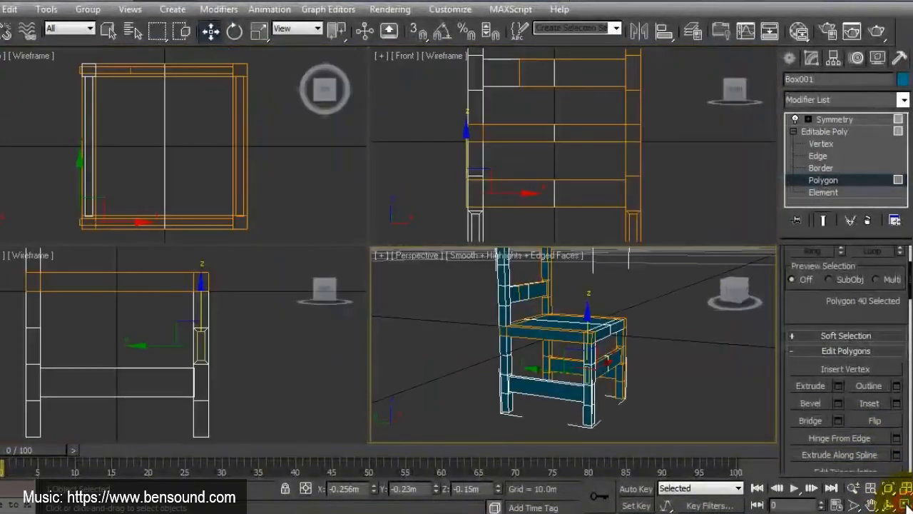
right_click(218, 326)
scroll(218, 336, down, 5)
middle_drag(218, 344, 236, 364)
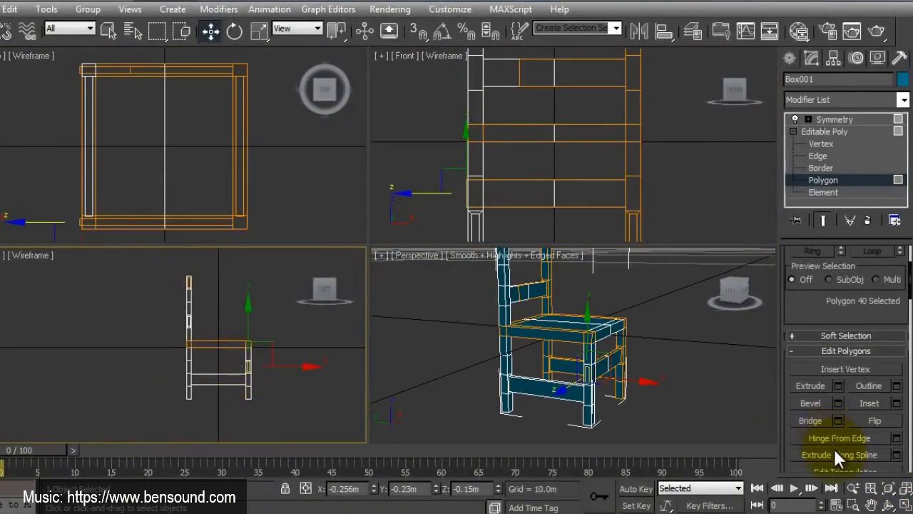
click(904, 504)
middle_drag(428, 134, 428, 212)
scroll(429, 211, up, 3)
click(829, 144)
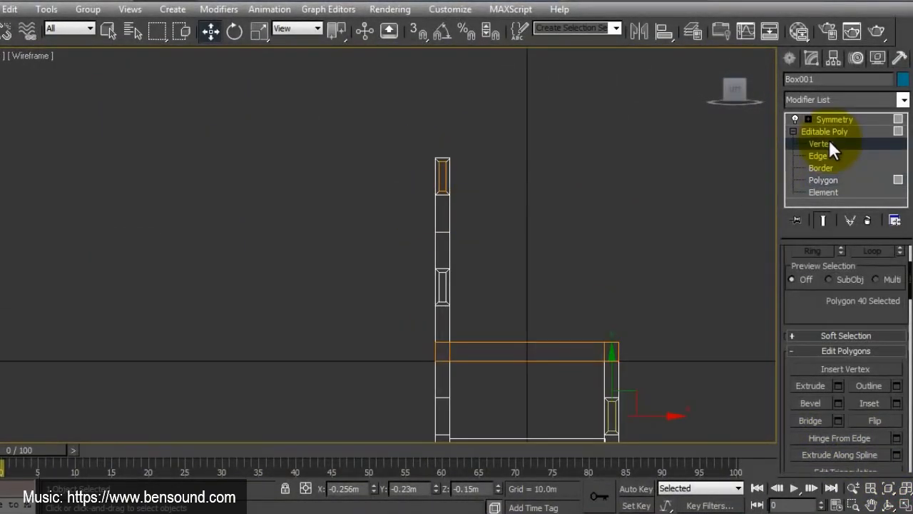
middle_drag(456, 287, 454, 268)
scroll(450, 255, up, 3)
scroll(448, 267, up, 2)
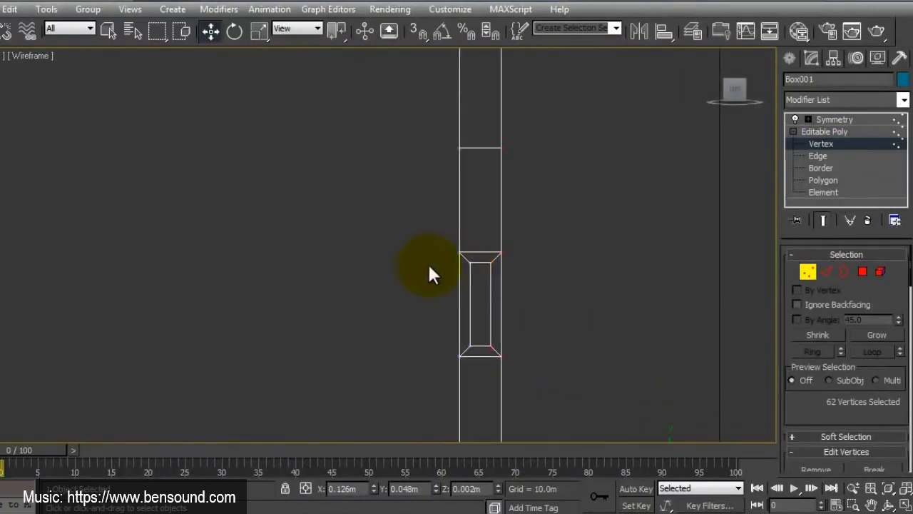
click(428, 262)
drag(449, 261, 514, 281)
drag(481, 221, 479, 266)
Step: Move the upper vertices of the front rail and the side stretcher down to slim both between the legs
scroll(475, 271, down, 3)
middle_drag(538, 342, 421, 191)
middle_drag(502, 335, 467, 266)
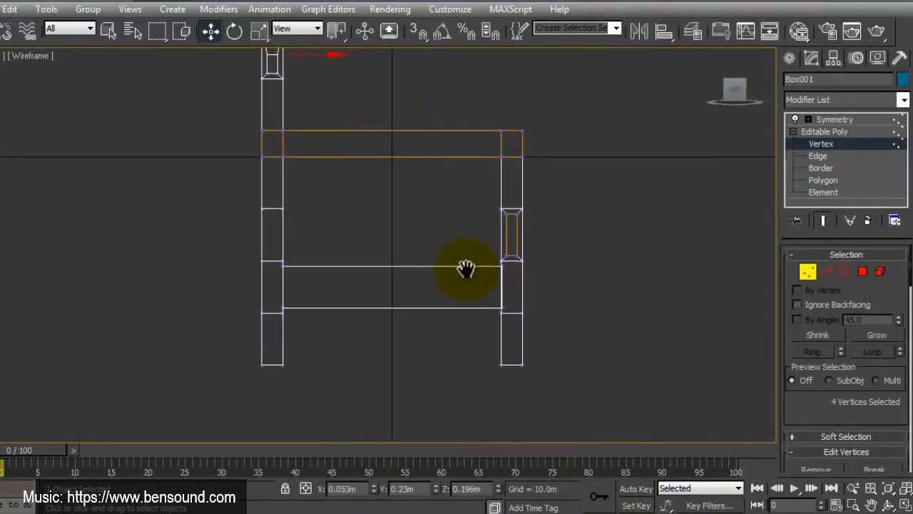
scroll(467, 266, up, 2)
drag(538, 202, 597, 228)
drag(571, 171, 571, 203)
drag(236, 271, 589, 313)
drag(402, 224, 401, 259)
Step: Move all vertices of the backrest post's top segment back by about 0.03 m
scroll(401, 259, down, 2)
middle_drag(349, 283, 385, 397)
scroll(390, 308, down, 2)
middle_drag(400, 269, 404, 340)
drag(400, 144, 338, 202)
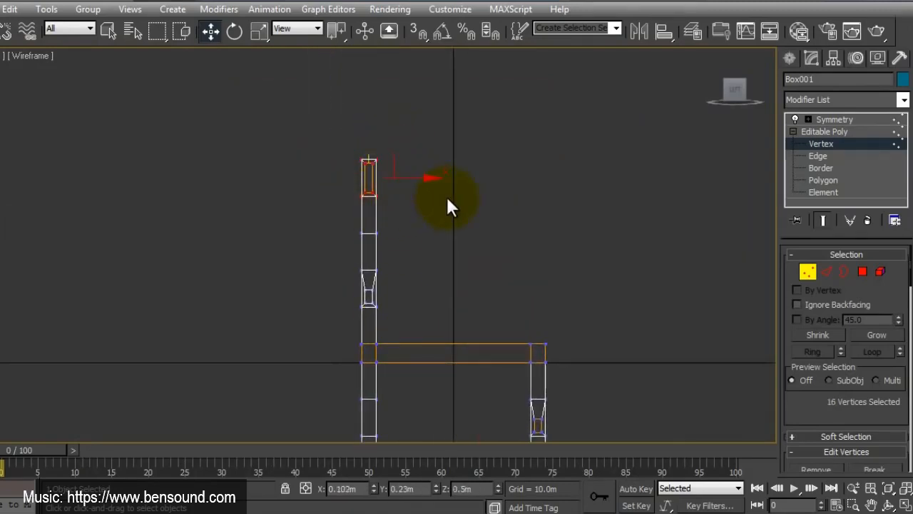
middle_drag(504, 248, 480, 198)
drag(404, 127, 388, 127)
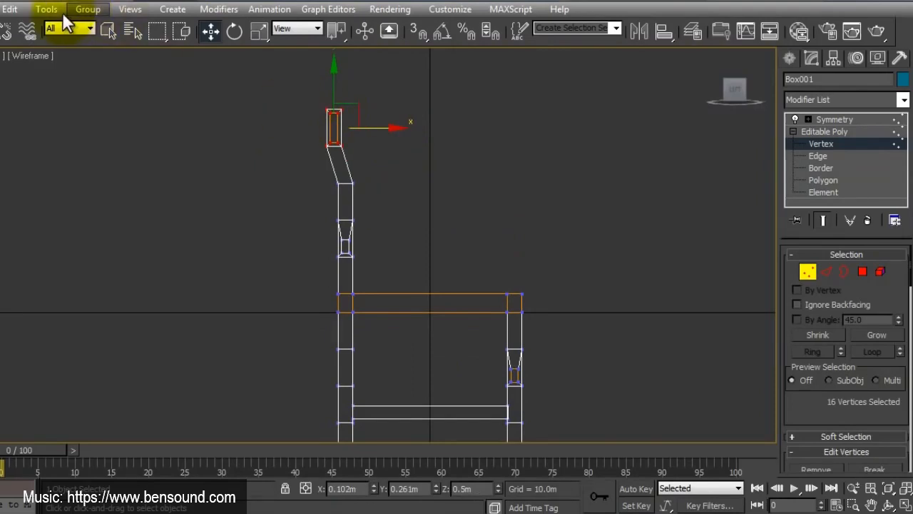
Step: Shift the vertex rows between the seat and the top segment back progressively so the backrest post slopes smoothly
drag(411, 174, 326, 263)
drag(392, 242, 388, 242)
mouse_move(398, 209)
mouse_down()
mouse_move(343, 231)
mouse_move(389, 218)
mouse_up()
drag(388, 165, 311, 200)
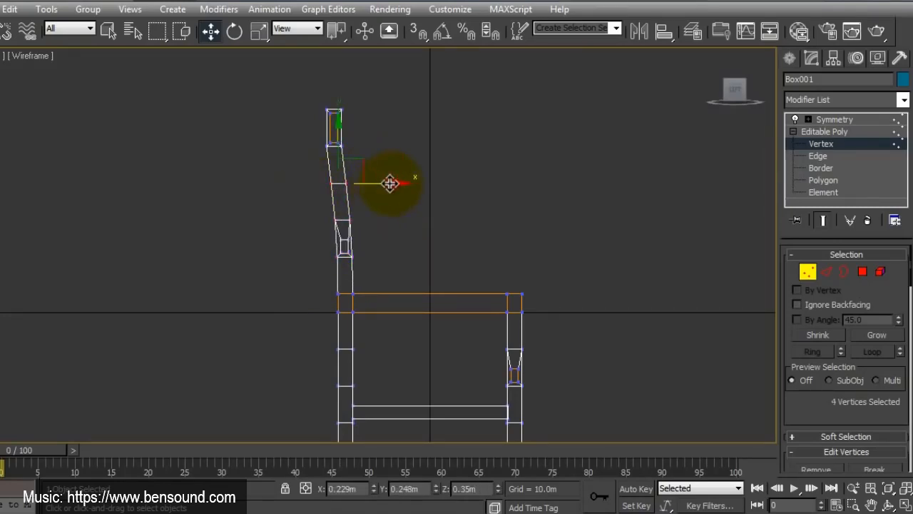
drag(391, 183, 390, 184)
middle_drag(411, 257, 425, 255)
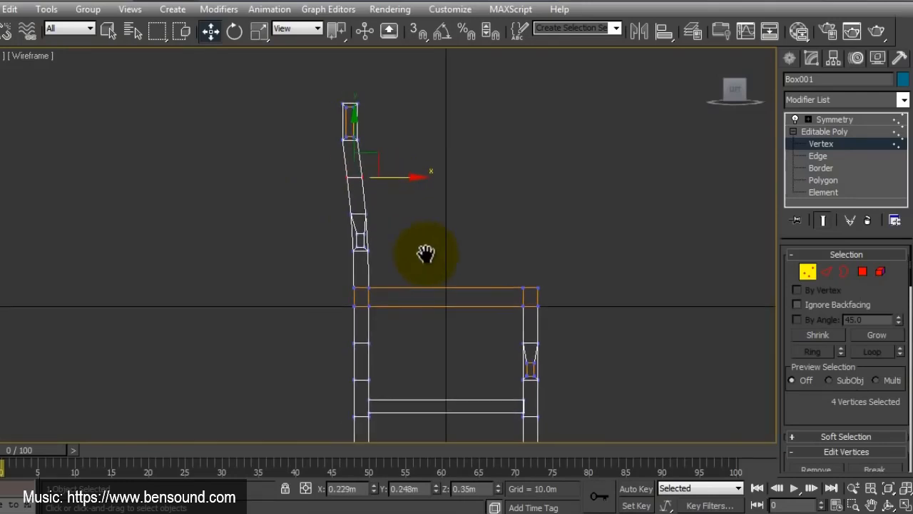
Step: Thicken the rear leg by moving its front vertices, from the seat's top down to the floor, forward about 0.007 m
middle_drag(439, 316, 413, 253)
click(425, 248)
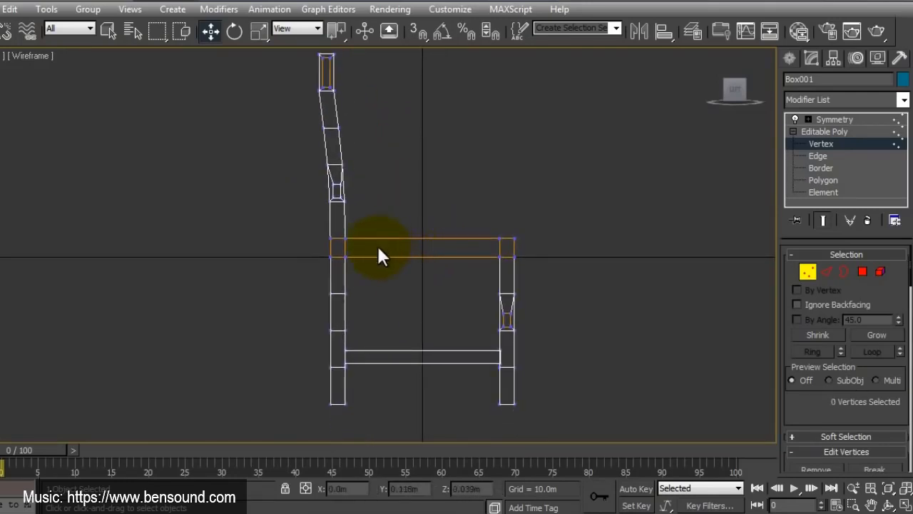
drag(374, 225, 341, 413)
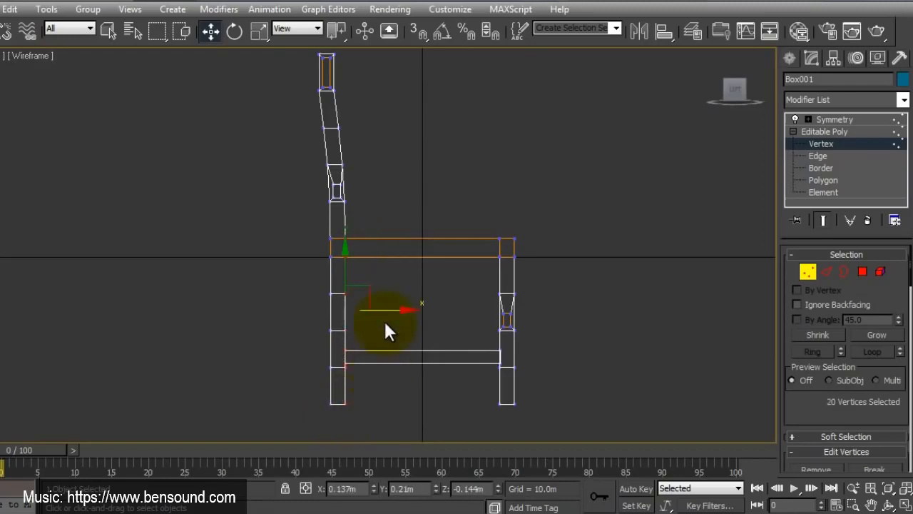
drag(383, 319, 391, 312)
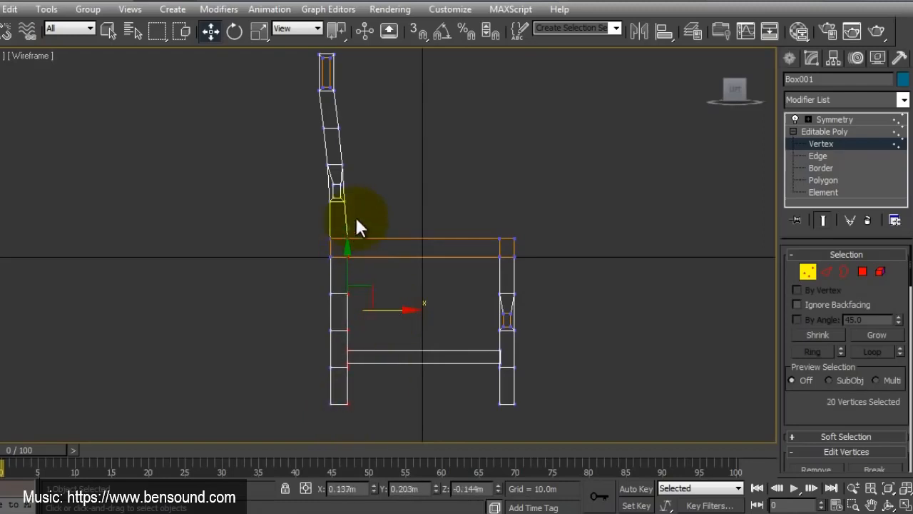
Step: Adjust the post vertices just above the seat to blend the thicker rear leg into the sloping backrest post
middle_drag(355, 215, 375, 260)
scroll(373, 257, up, 3)
drag(376, 284, 402, 293)
middle_drag(399, 193, 395, 300)
click(399, 257)
middle_drag(378, 171, 397, 190)
drag(374, 102, 307, 213)
click(426, 211)
Step: Nudge the vertex row at the bottom of the post's top segment forward by about 0.003 m
scroll(416, 236, down, 2)
middle_drag(394, 268, 391, 221)
middle_drag(429, 272, 425, 251)
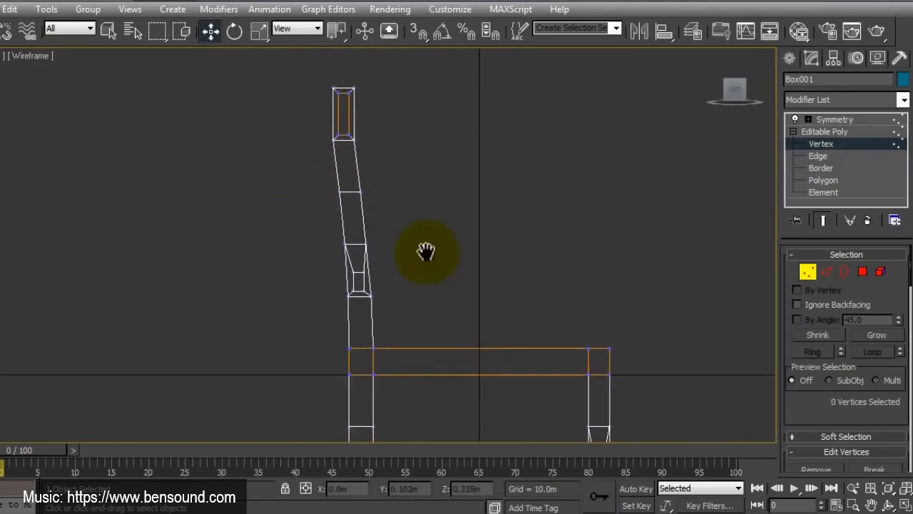
scroll(369, 148, up, 2)
middle_drag(370, 150, 400, 216)
drag(325, 212, 326, 213)
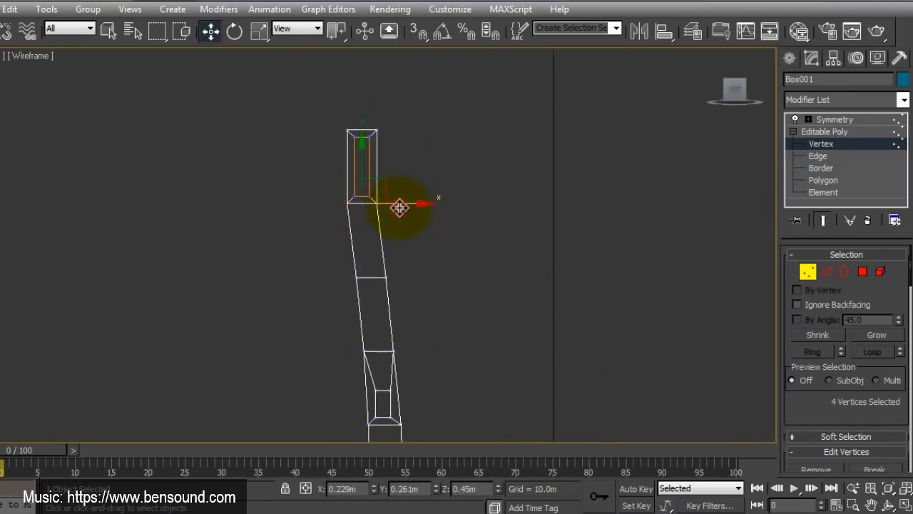
drag(400, 208, 400, 207)
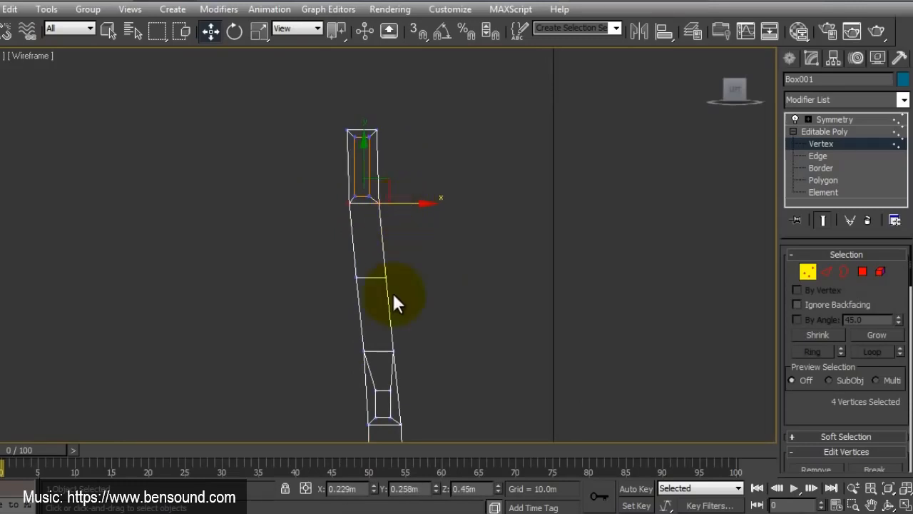
Step: Fine-tune the rear leg's thickness by nudging its front vertices, then clear the vertex selection
scroll(405, 200, down, 5)
scroll(394, 282, up, 2)
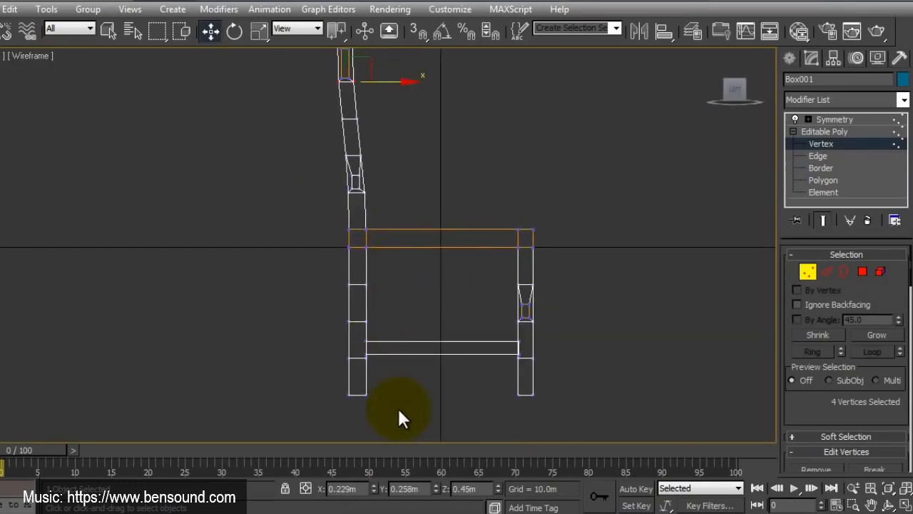
drag(400, 418, 363, 231)
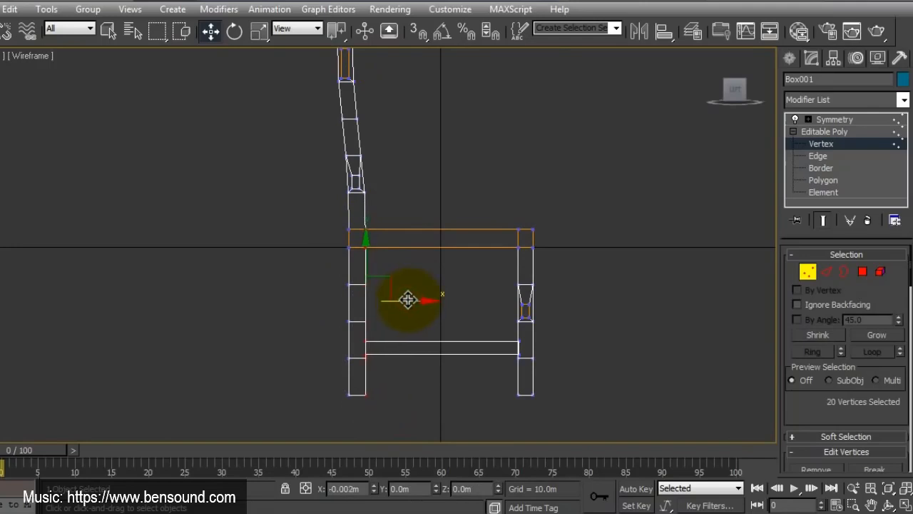
click(416, 383)
middle_drag(513, 427, 472, 411)
scroll(439, 360, down, 3)
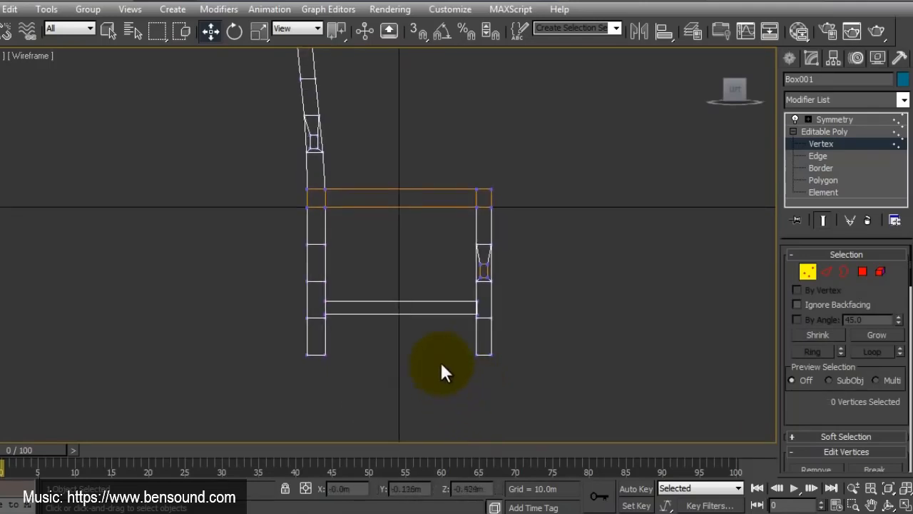
Step: In the maximized perspective view, select the post's inner polygon in the segment directly below the top backrest rail
click(905, 505)
scroll(656, 375, down, 4)
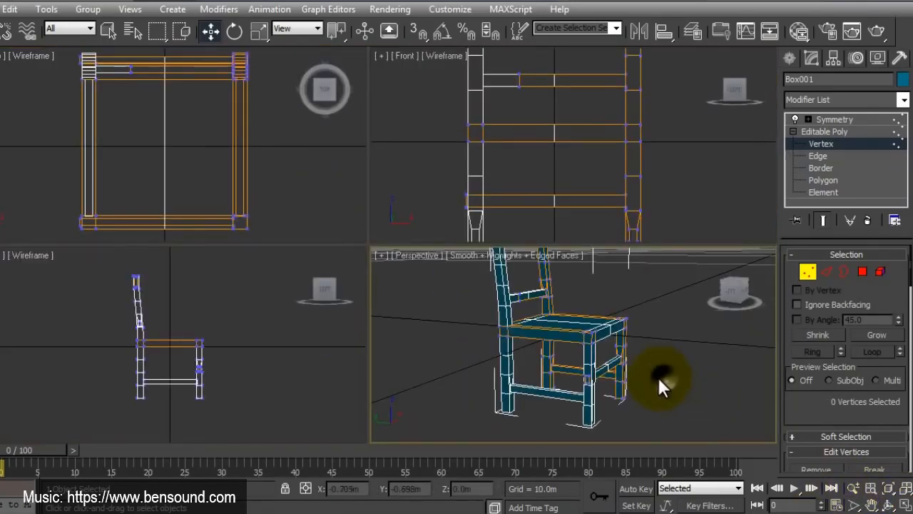
scroll(576, 331, up, 5)
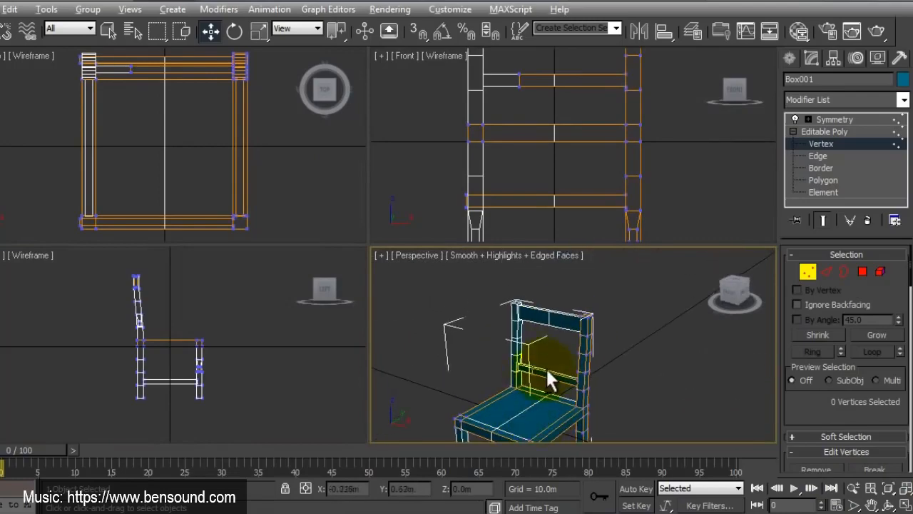
key(alt+w)
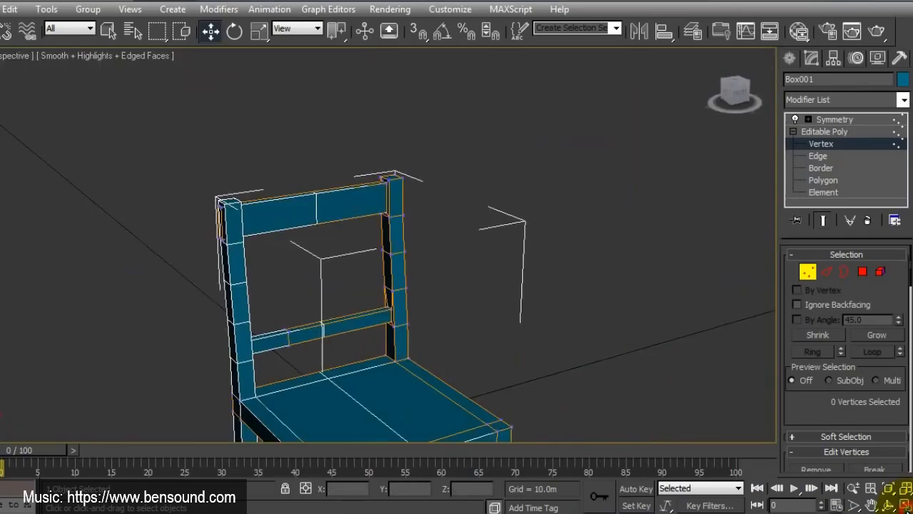
scroll(394, 318, up, 4)
scroll(464, 293, down, 2)
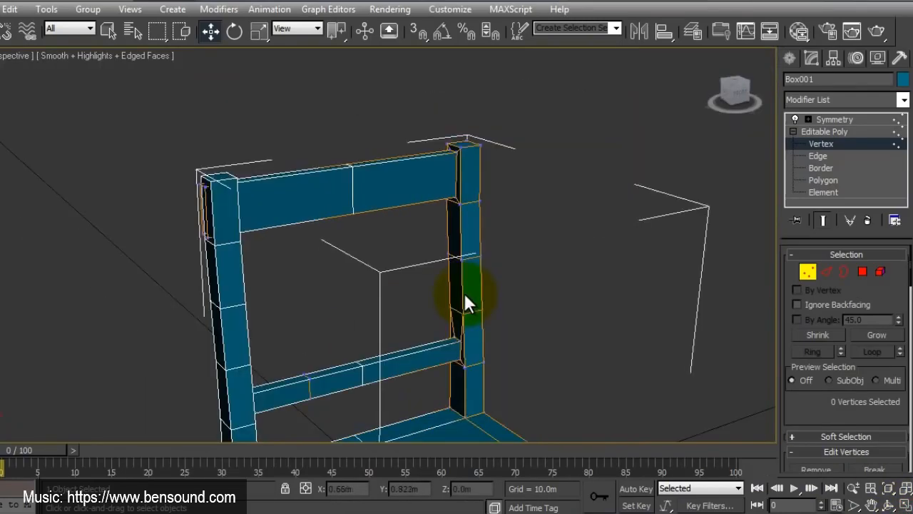
click(863, 271)
click(458, 231)
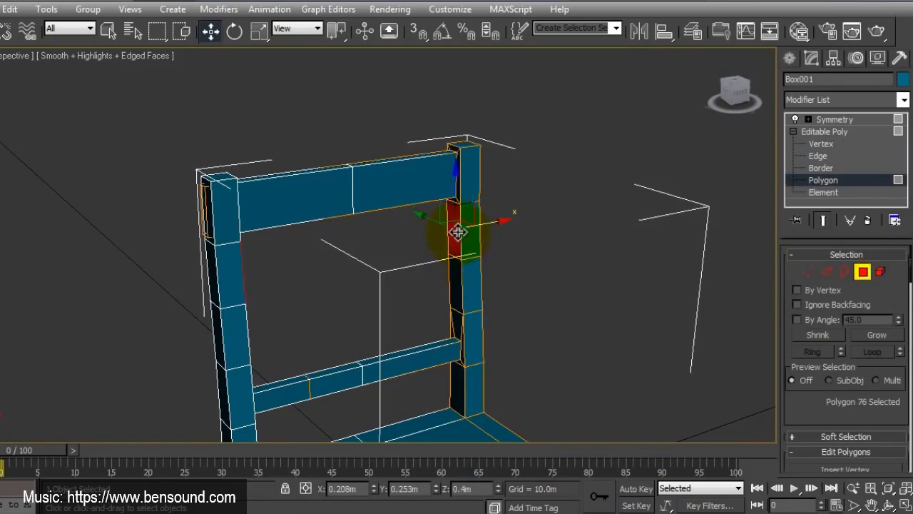
scroll(882, 402, down, 5)
click(895, 312)
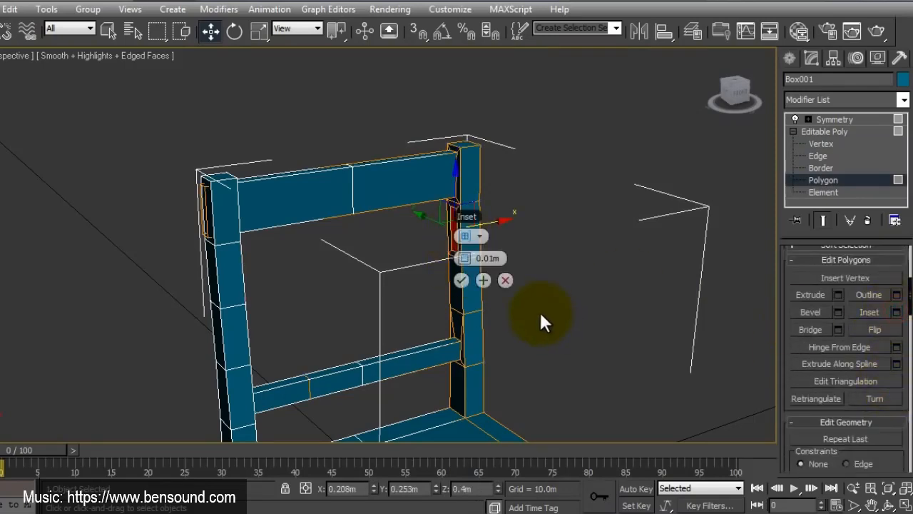
click(461, 280)
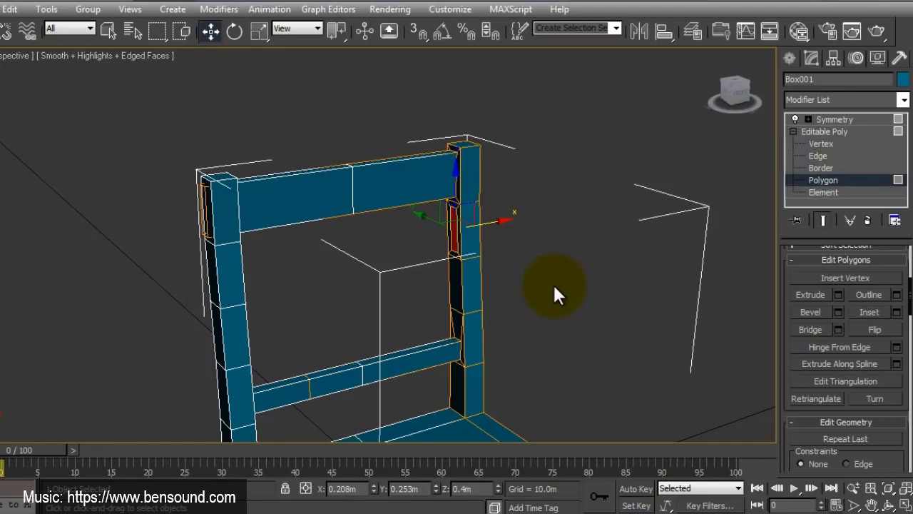
click(58, 1)
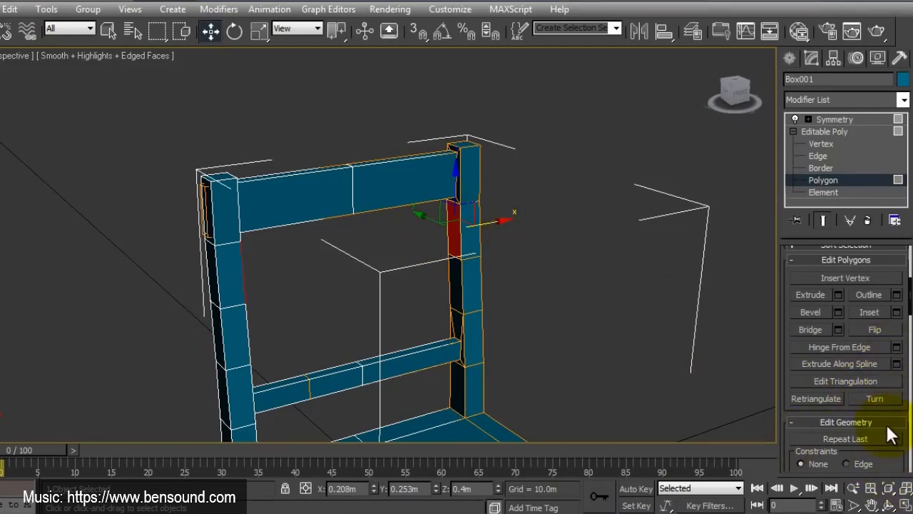
scroll(877, 332, down, 10)
scroll(876, 385, down, 10)
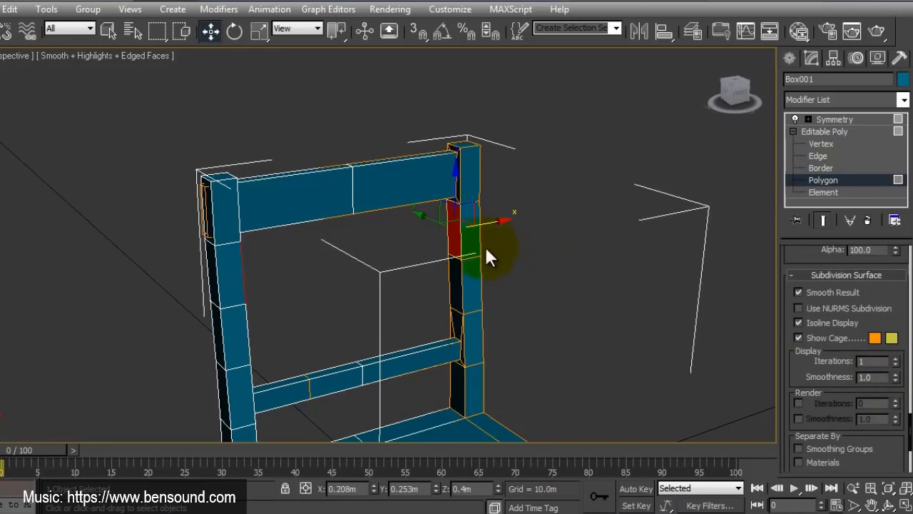
drag(448, 243, 471, 241)
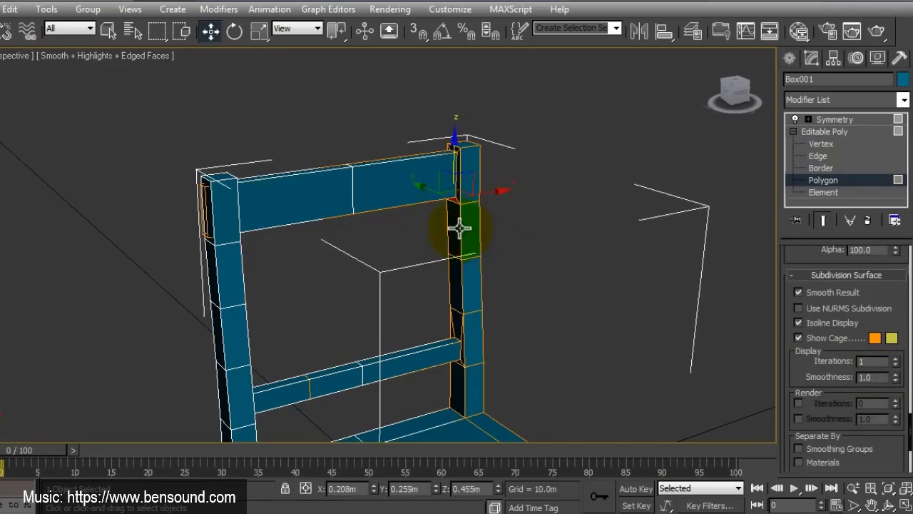
key(ctrl+z)
Step: Inset the selected inner post polygon by 0.01 m and extrude it past the middle as another backrest rail
scroll(883, 428, up, 10)
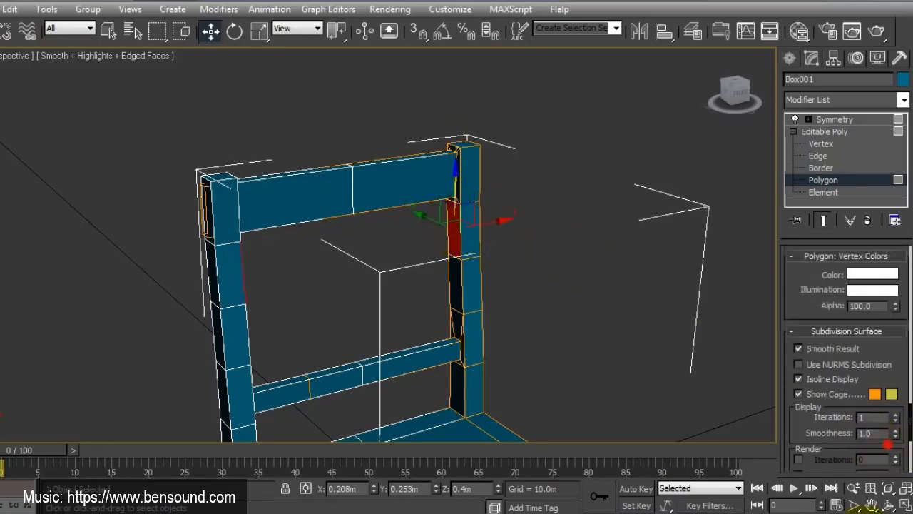
scroll(891, 360, up, 8)
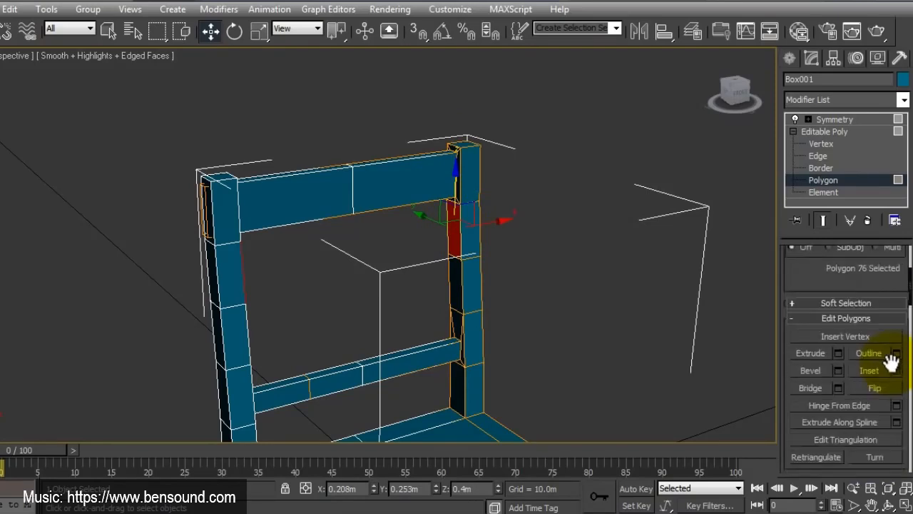
click(895, 370)
click(462, 281)
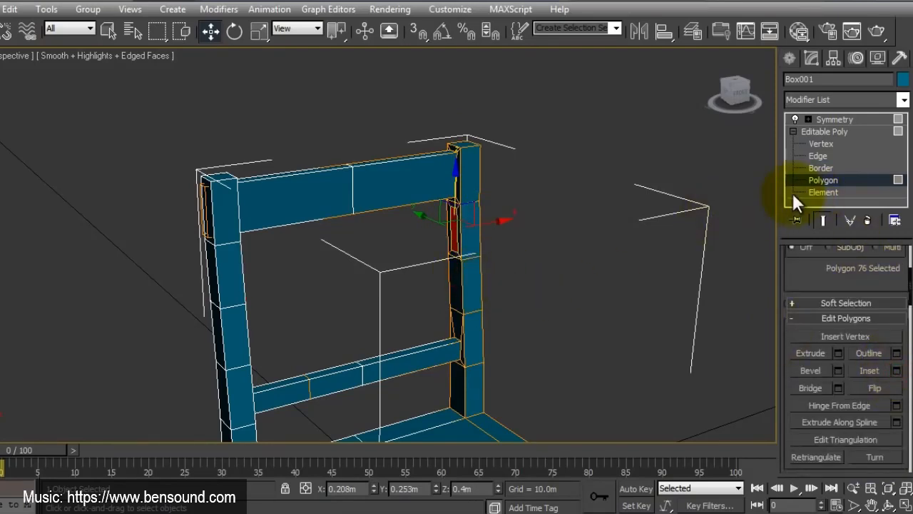
click(810, 353)
drag(452, 234, 448, 231)
key(w)
Step: Select the four polygons of the new rail below the top backrest rail and detach them as the separate object Object001
click(791, 192)
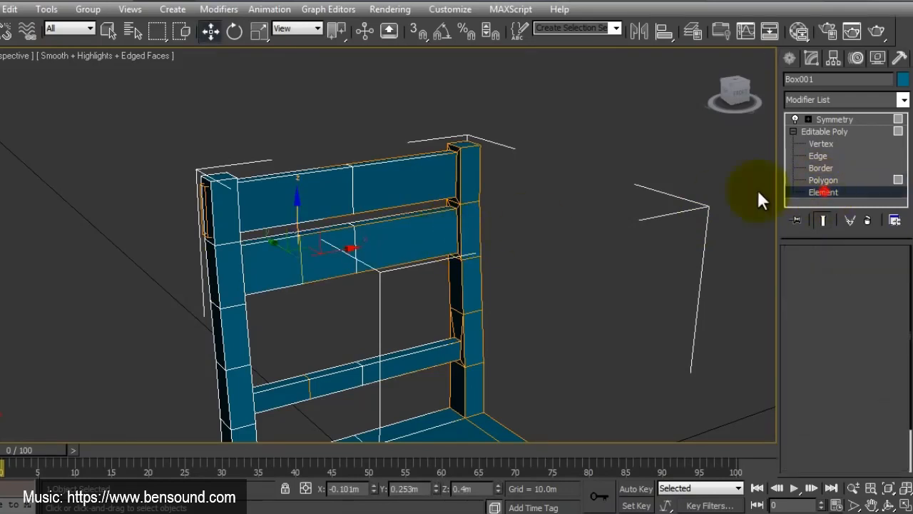
click(394, 238)
click(822, 180)
drag(410, 294, 391, 220)
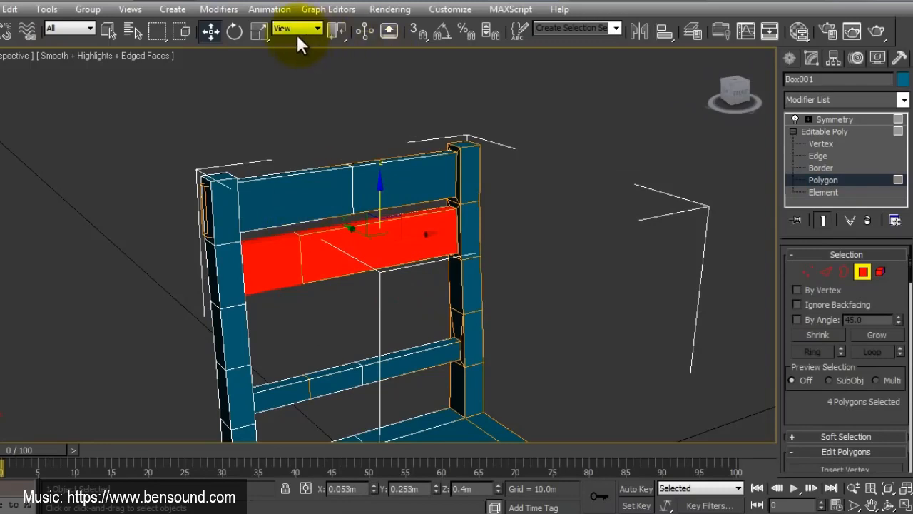
scroll(884, 396, down, 7)
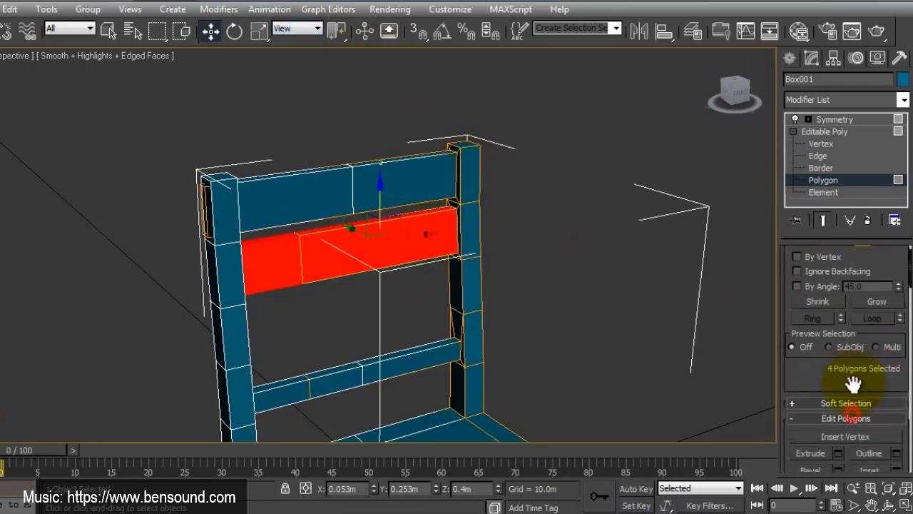
scroll(859, 391, up, 7)
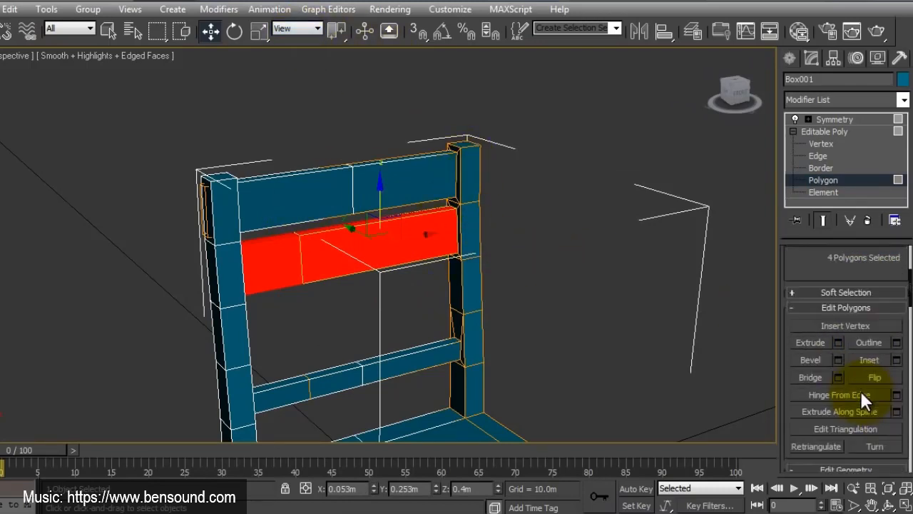
scroll(859, 391, down, 4)
scroll(859, 387, down, 7)
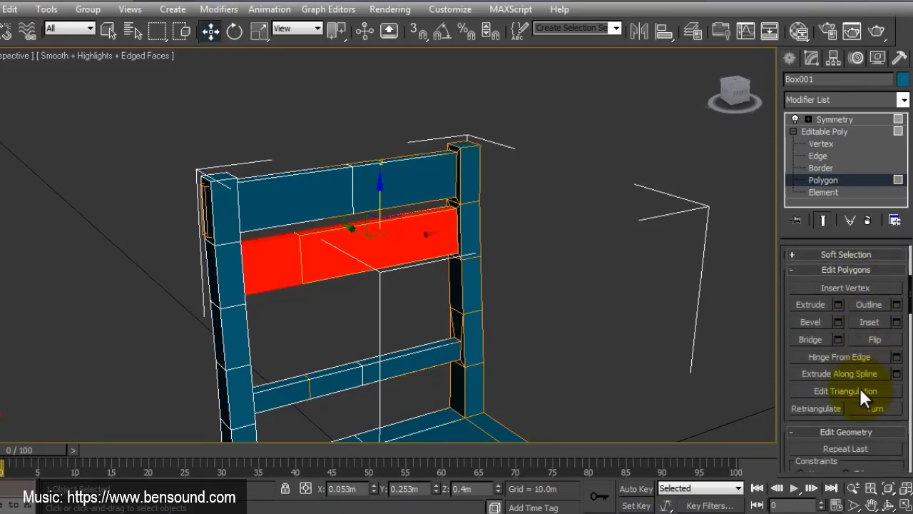
click(874, 406)
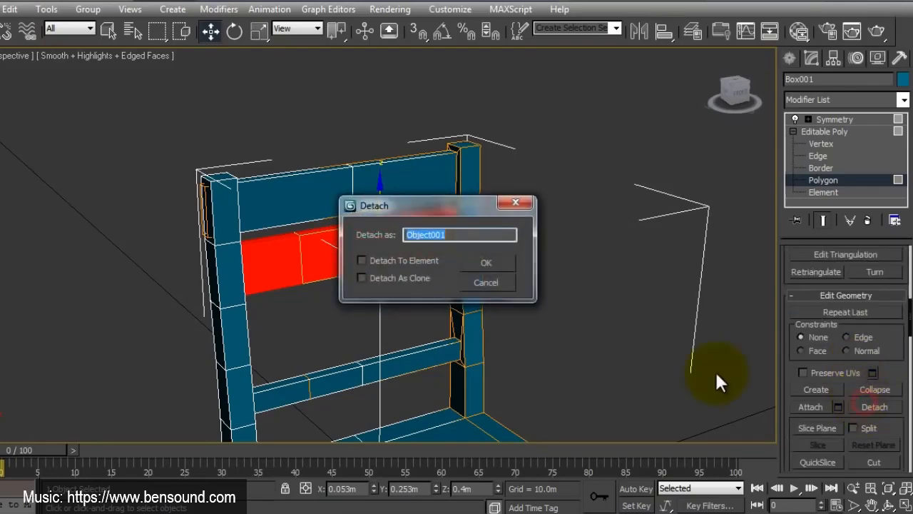
click(483, 264)
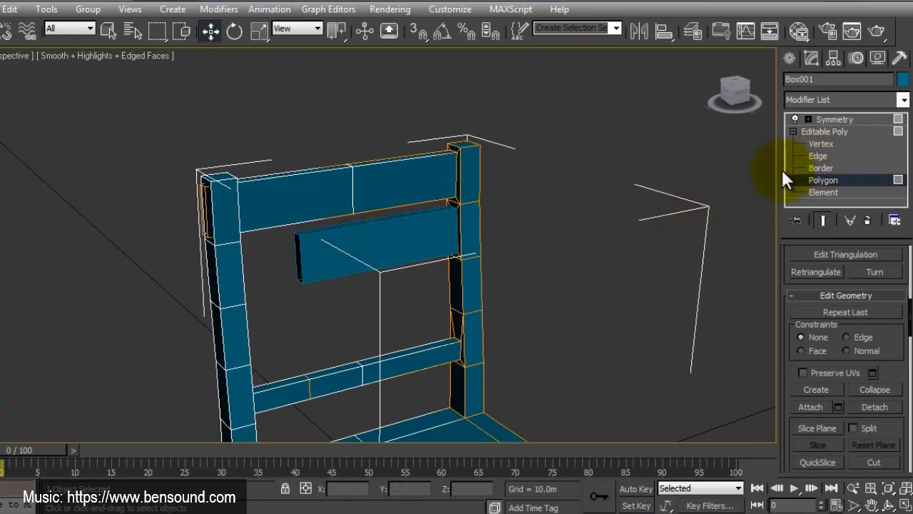
Step: Select the detached rail object and lower its top polygon to turn it into a thin bar
click(821, 131)
click(342, 229)
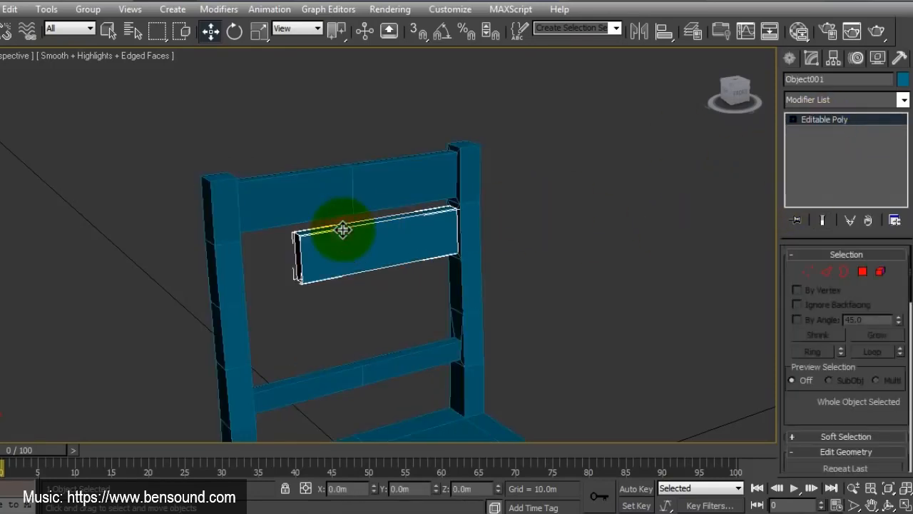
key(Delete)
key(ctrl+z)
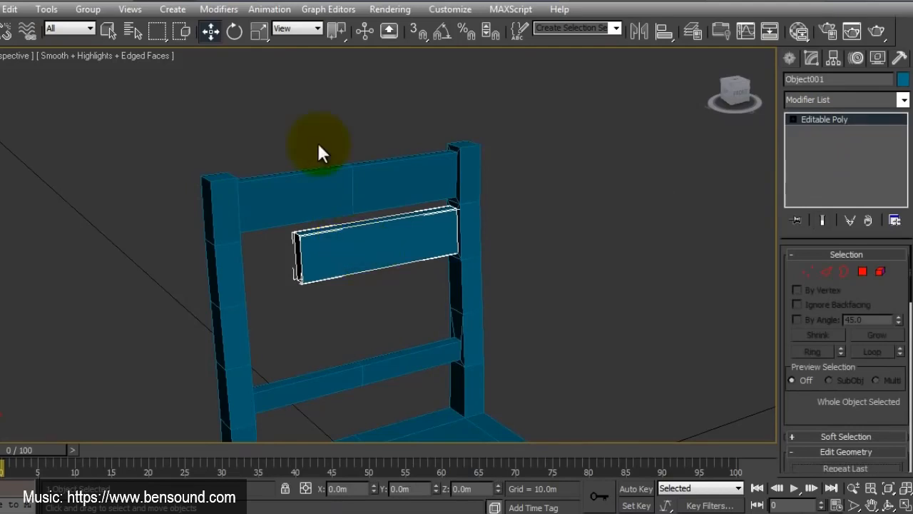
click(862, 271)
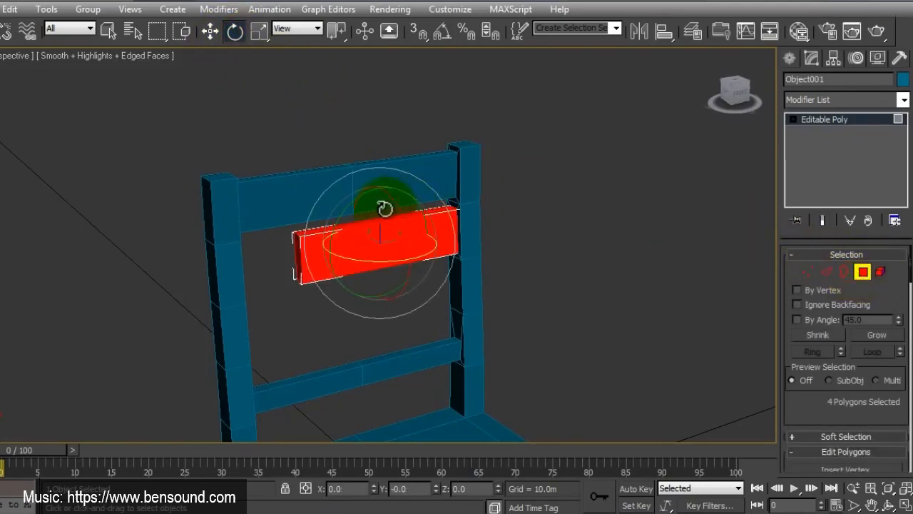
click(210, 30)
click(337, 224)
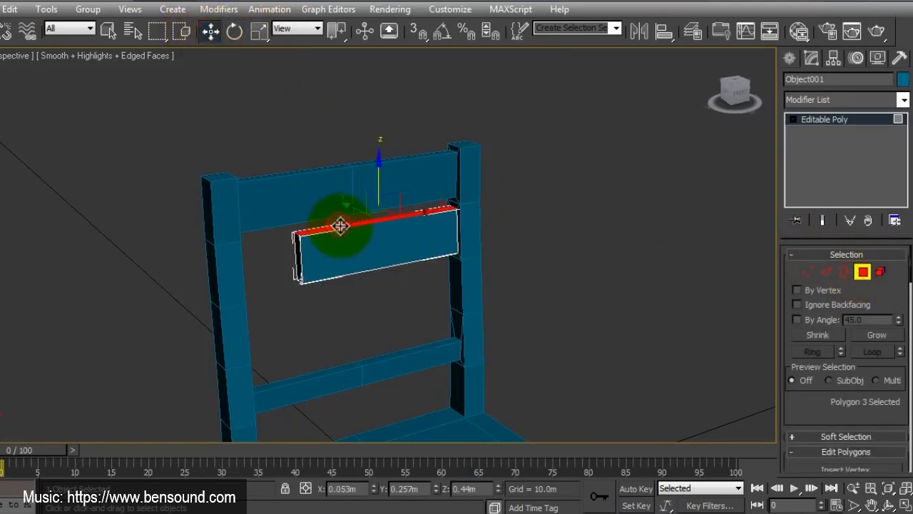
drag(373, 172, 380, 222)
click(236, 31)
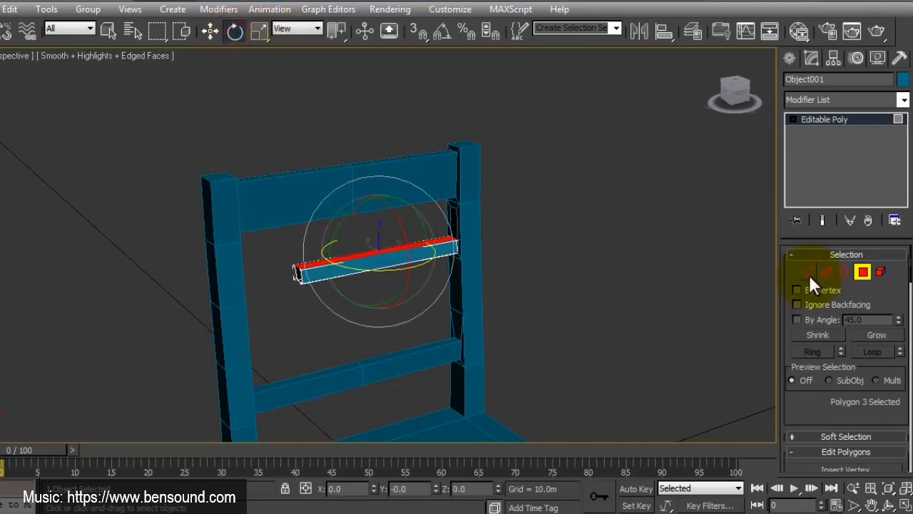
click(862, 274)
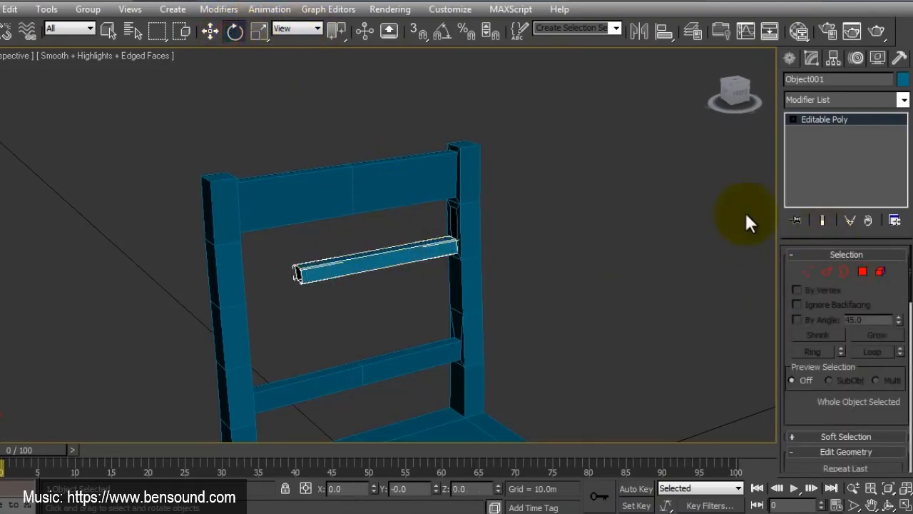
Step: Center the bar's pivot to the object and rotate the bar about 34 degrees into a diagonal within the backrest
click(833, 57)
click(832, 153)
click(839, 233)
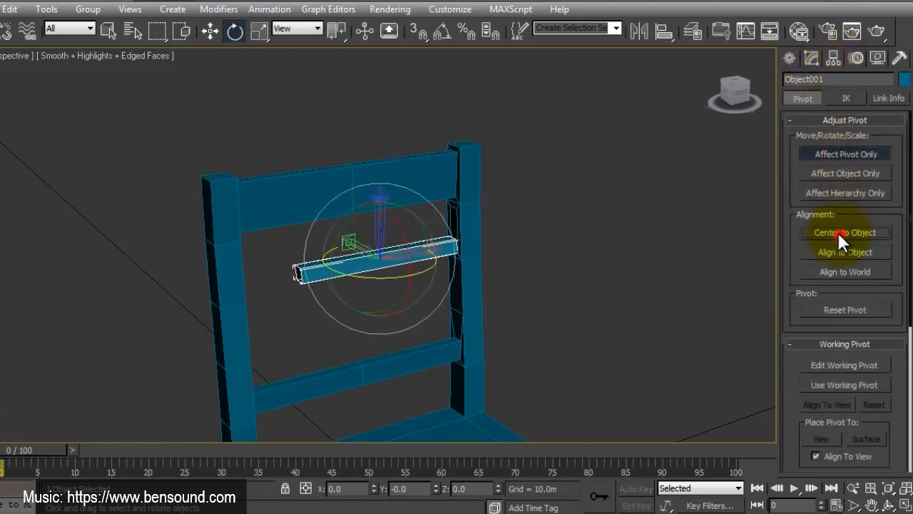
click(811, 59)
drag(342, 212, 340, 283)
Step: In the maximized front view, move the diagonal bar to about X 0.087 m, Z 0.381 m so its upper end overlaps the post
click(903, 506)
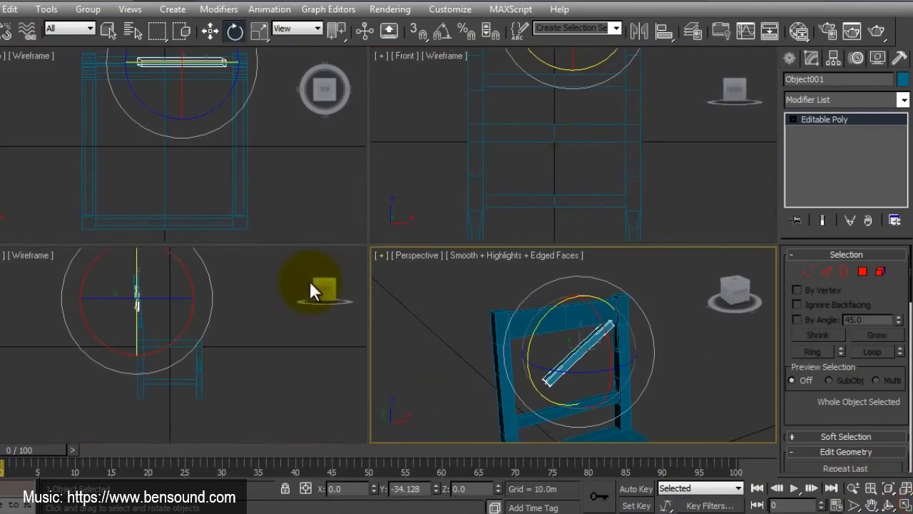
right_click(564, 151)
scroll(234, 148, down, 3)
middle_drag(192, 126, 201, 174)
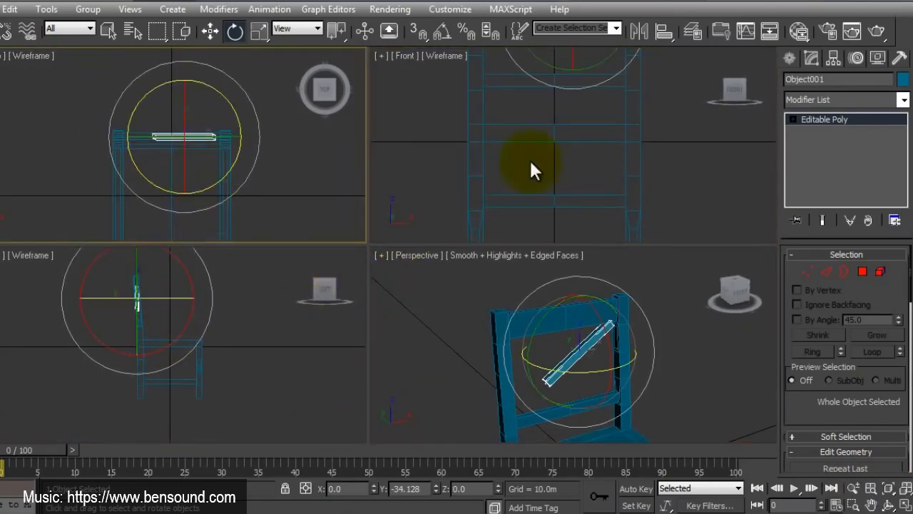
scroll(661, 150, down, 3)
middle_drag(572, 79, 539, 185)
click(904, 506)
middle_drag(391, 357, 468, 326)
scroll(428, 298, up, 3)
click(210, 30)
drag(404, 217, 428, 211)
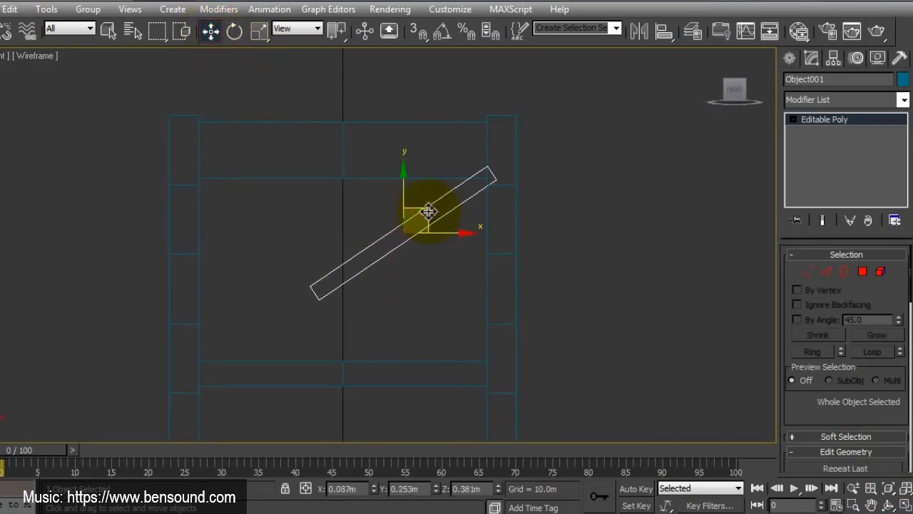
Step: Mirror the diagonal bar along the X axis as an instance with 0.0 m offset
click(639, 31)
click(411, 293)
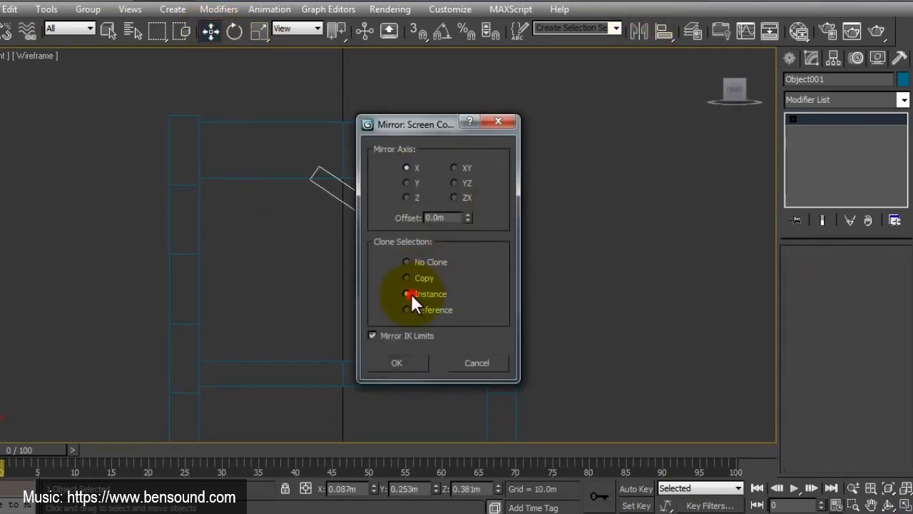
click(400, 364)
middle_drag(401, 362, 507, 326)
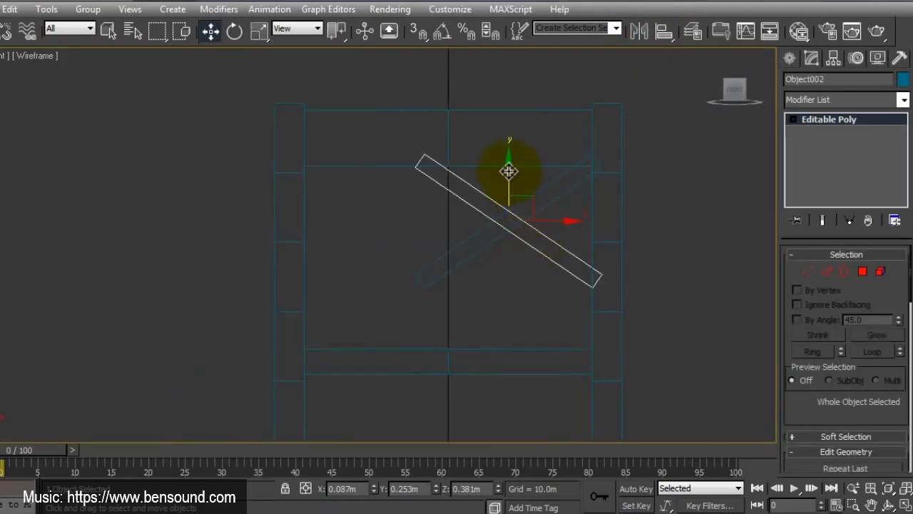
Step: Lower both diagonal bars by about 0.014 m and slide the mirrored one to about X -0.088 m against the opposite post
drag(508, 171, 509, 179)
key(ctrl+z)
ctrl+click(538, 187)
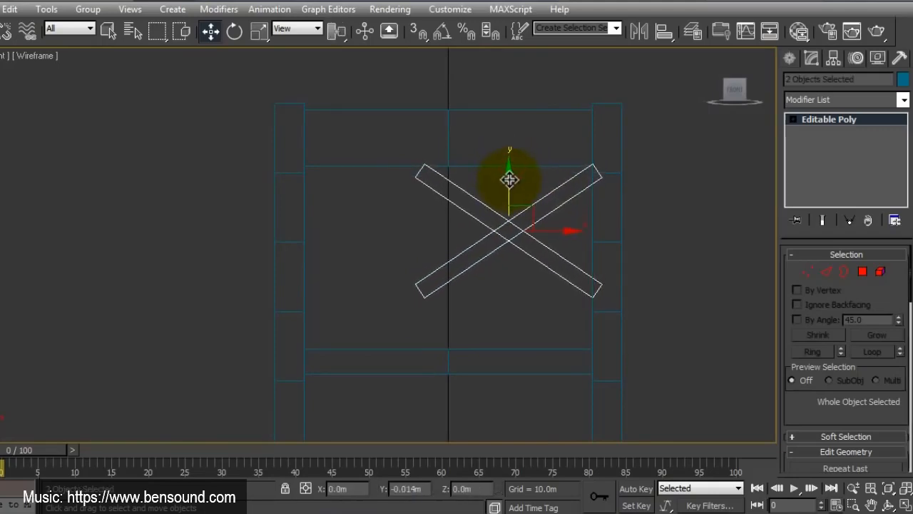
click(521, 321)
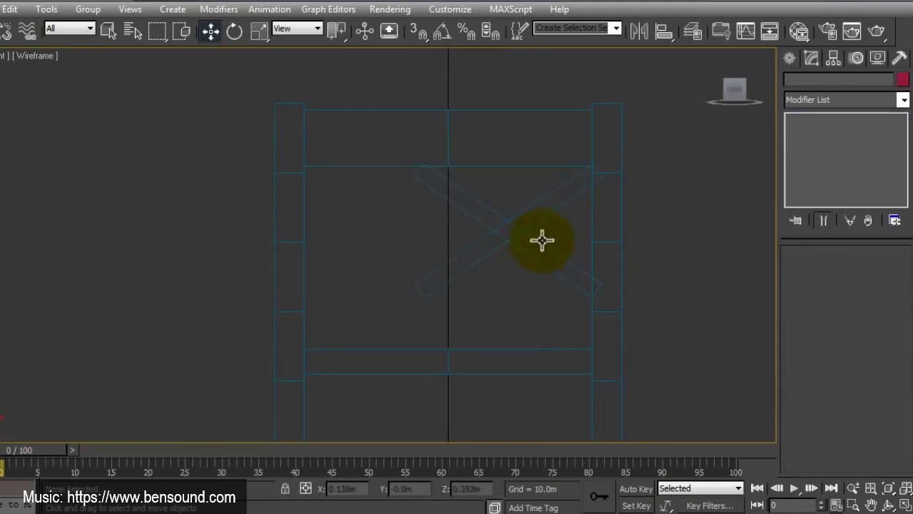
click(542, 228)
drag(548, 229, 426, 231)
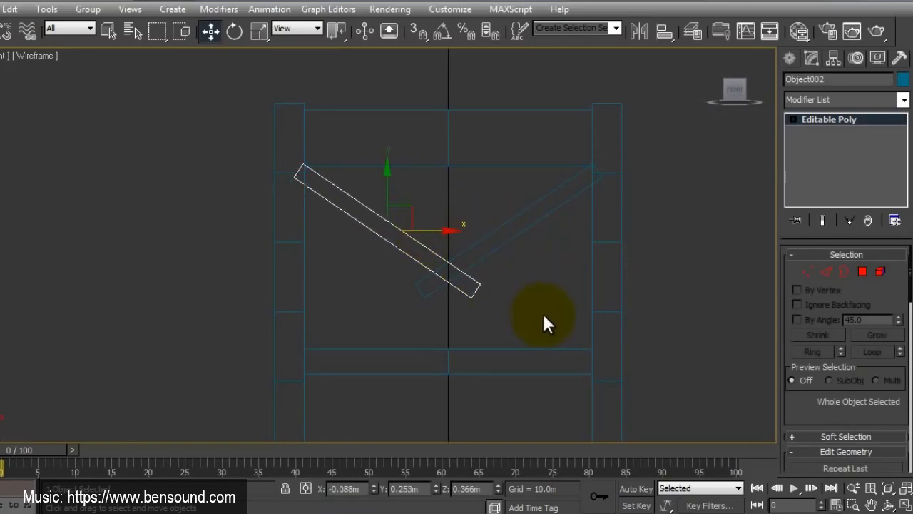
Step: Move the original bar's four lower-end vertices to about X -0.206 m, Z 0.183 m, stretching the instanced bars into a full cross
click(428, 296)
click(808, 271)
drag(438, 250, 381, 321)
drag(441, 275, 333, 339)
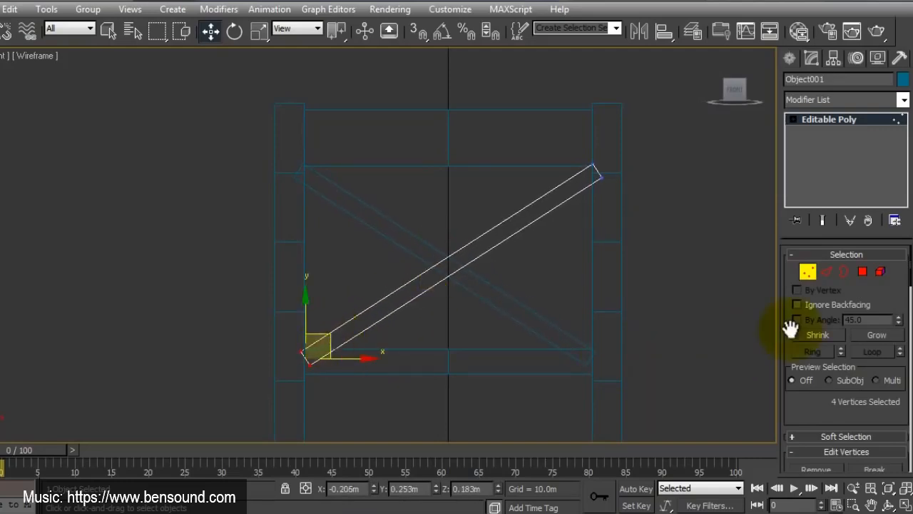
Step: Select the original bar's front polygon and move it backward by about 0.001 m in the top view
click(862, 271)
click(526, 218)
click(902, 503)
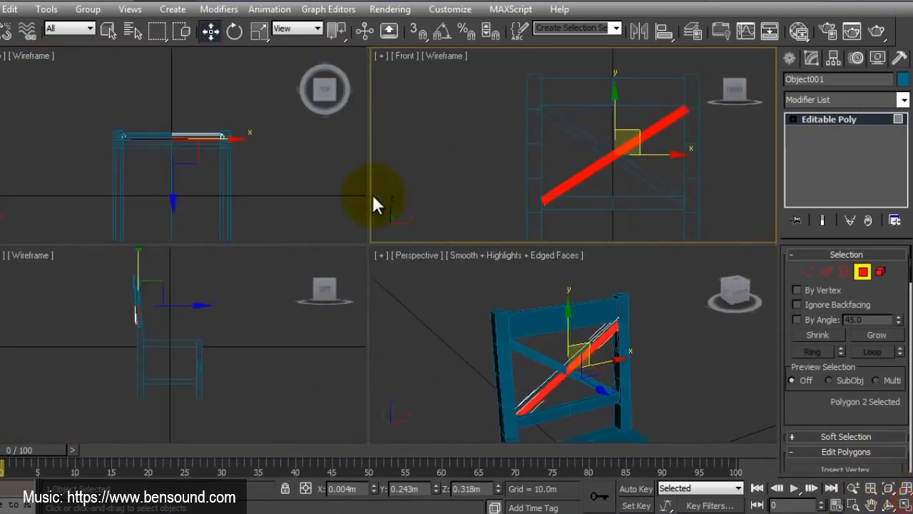
right_click(235, 224)
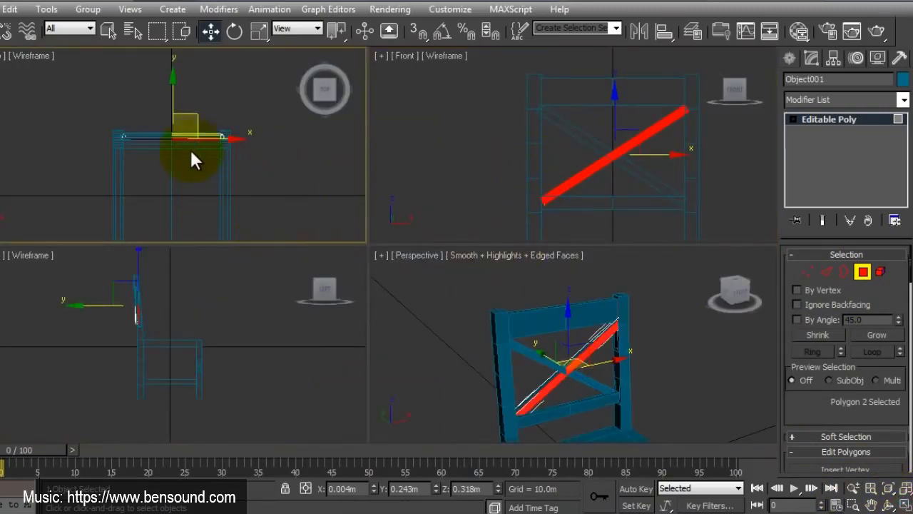
click(902, 503)
scroll(414, 236, up, 5)
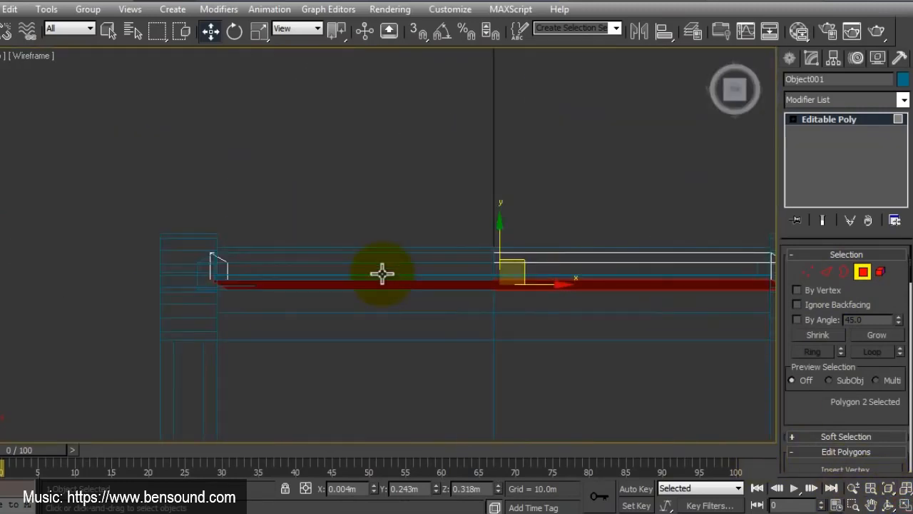
scroll(382, 273, up, 2)
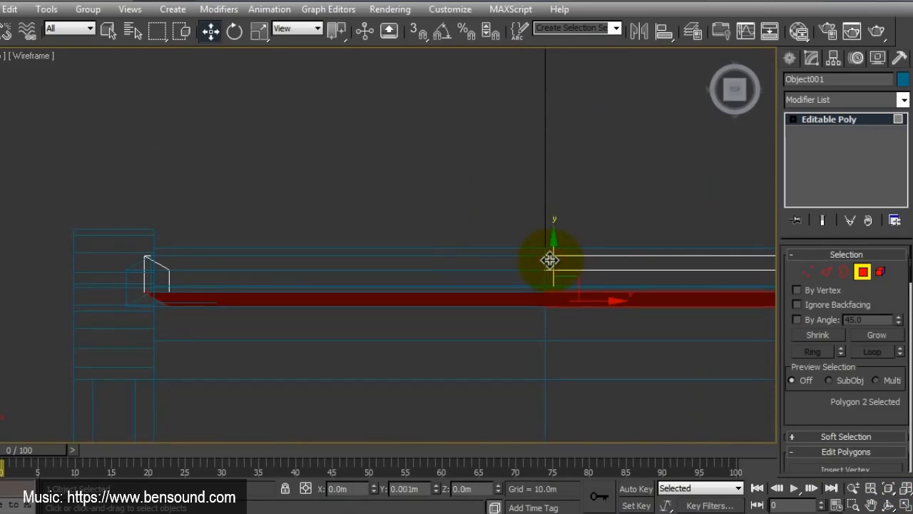
click(890, 504)
click(904, 504)
right_click(660, 369)
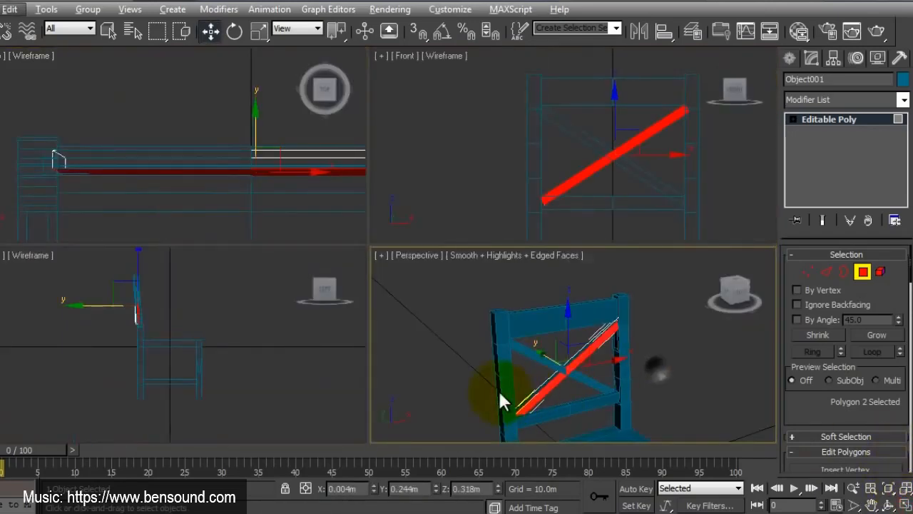
Step: Select the same bar's rear polygon from behind the chair and move it forward to about Y 0.258 m to thin the bar
middle_drag(531, 399, 540, 381)
click(905, 505)
middle_drag(453, 342, 501, 343)
scroll(500, 342, up, 3)
middle_drag(427, 355, 514, 302)
key(super)
click(434, 4)
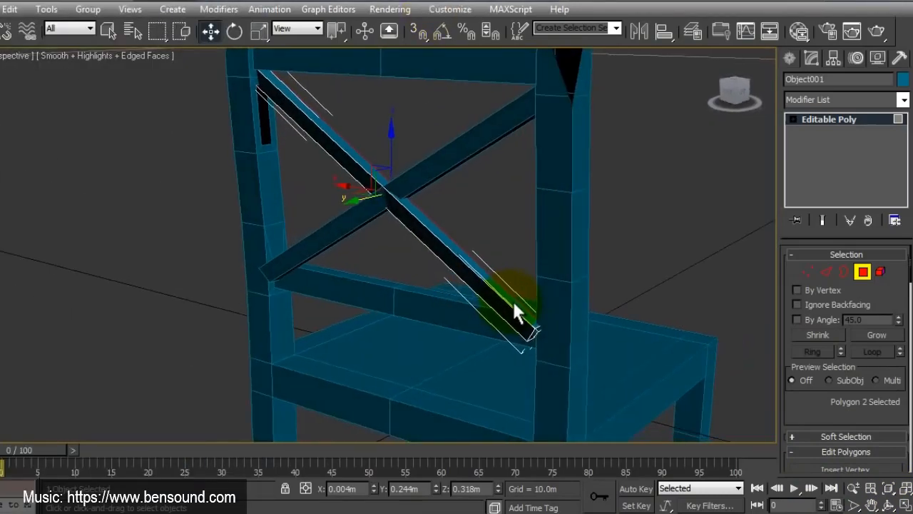
middle_drag(366, 232, 413, 270)
scroll(412, 269, up, 1)
scroll(412, 269, down, 1)
click(370, 169)
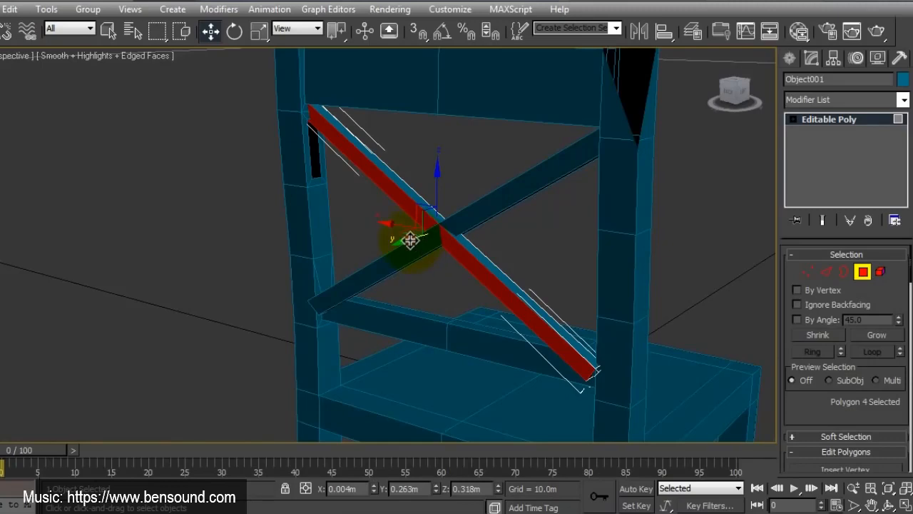
drag(408, 238, 412, 239)
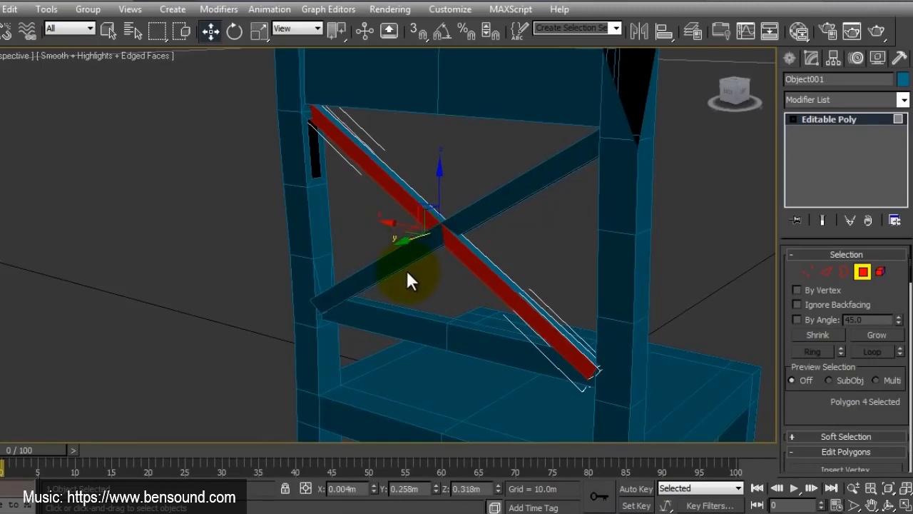
Step: Move the four vertices at the bar's lower end forward to about Y 0.233 m and check the cross from behind
alt+middle_drag(405, 267, 392, 326)
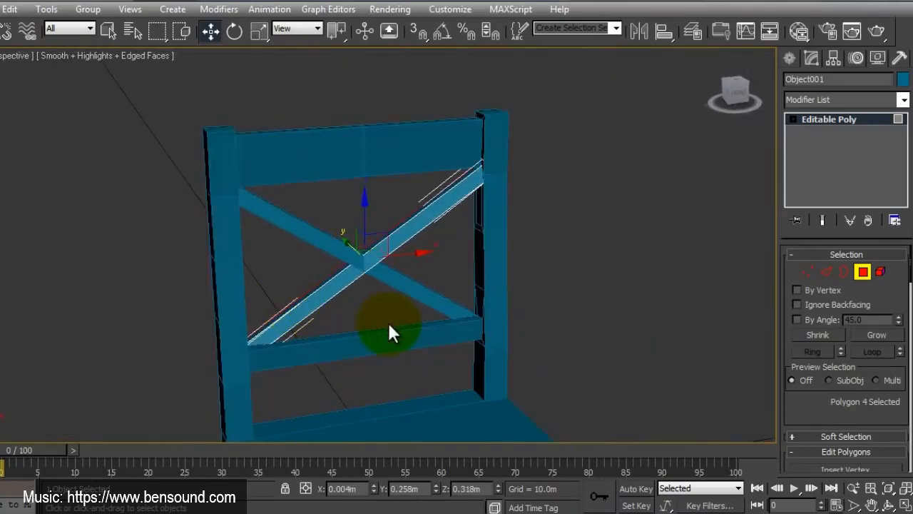
click(807, 272)
drag(518, 308, 450, 348)
drag(561, 292, 177, 397)
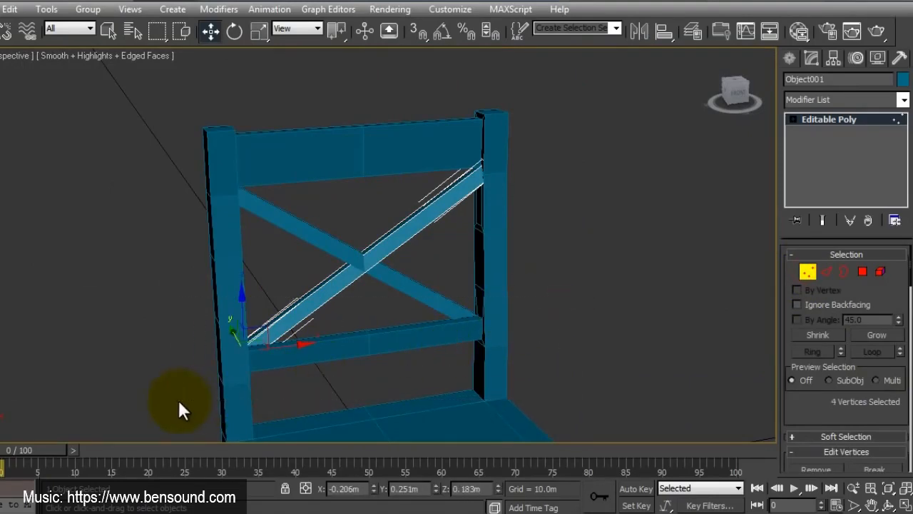
drag(231, 332, 232, 338)
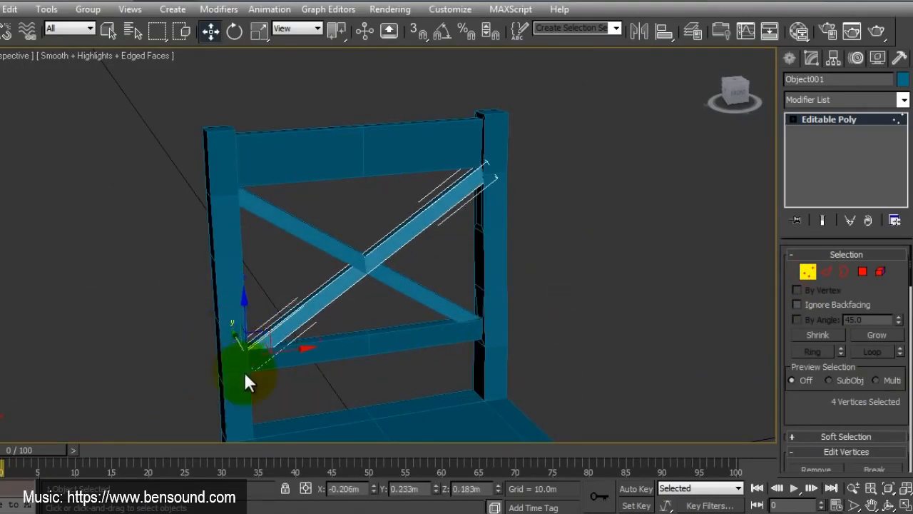
scroll(244, 370, up, 3)
middle_drag(244, 370, 511, 318)
scroll(327, 319, down, 5)
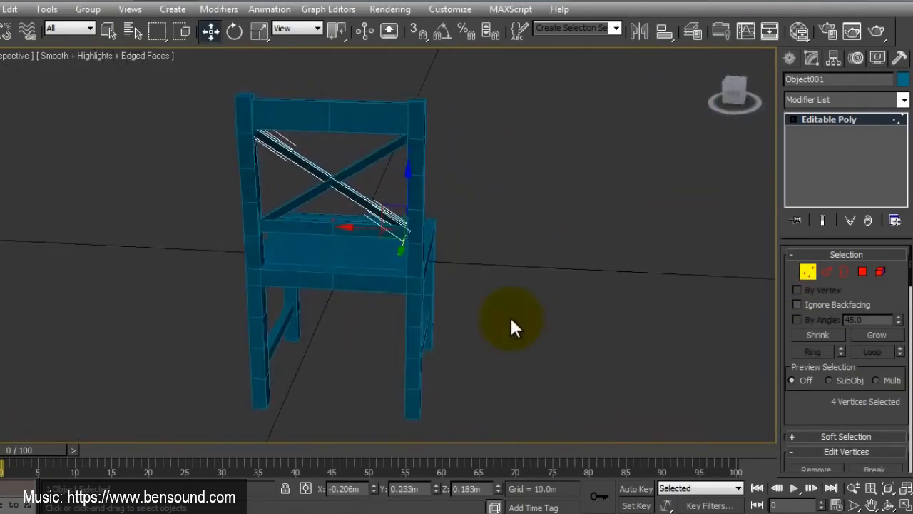
Step: Move the diagonal bar's four lower-end vertices slightly further forward to about Y 0.23 m and check the cross from the front
scroll(426, 264, up, 4)
mouse_move(425, 264)
middle_down()
mouse_move(417, 337)
mouse_move(385, 360)
mouse_move(414, 356)
mouse_move(311, 354)
mouse_move(408, 354)
middle_up()
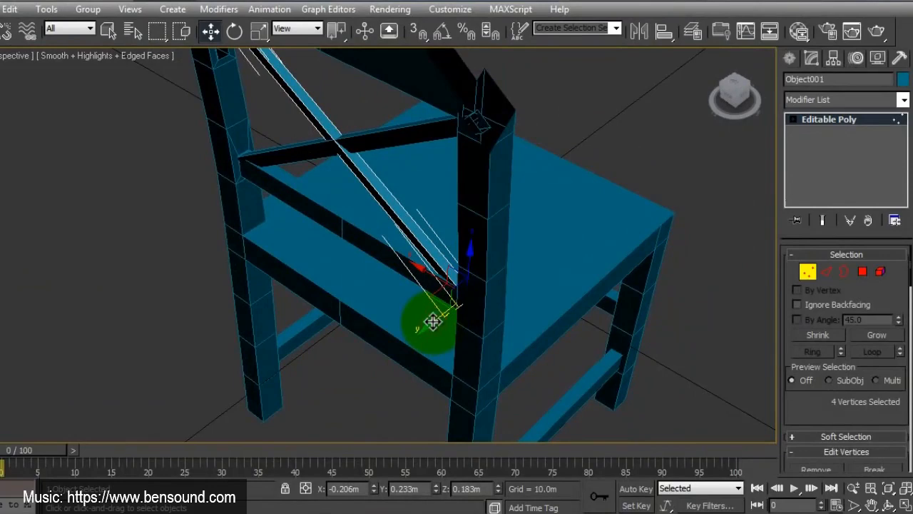
drag(433, 322, 435, 320)
alt+middle_drag(525, 326, 414, 301)
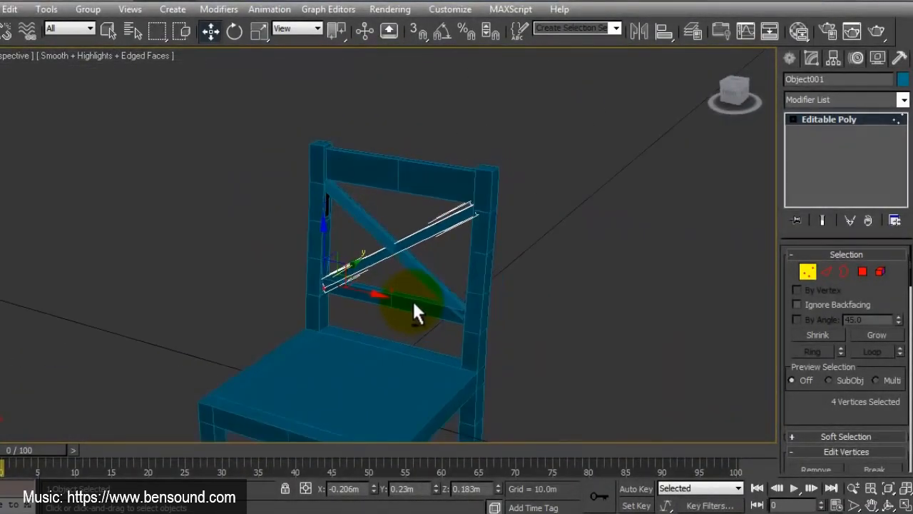
scroll(386, 287, up, 2)
scroll(388, 292, down, 1)
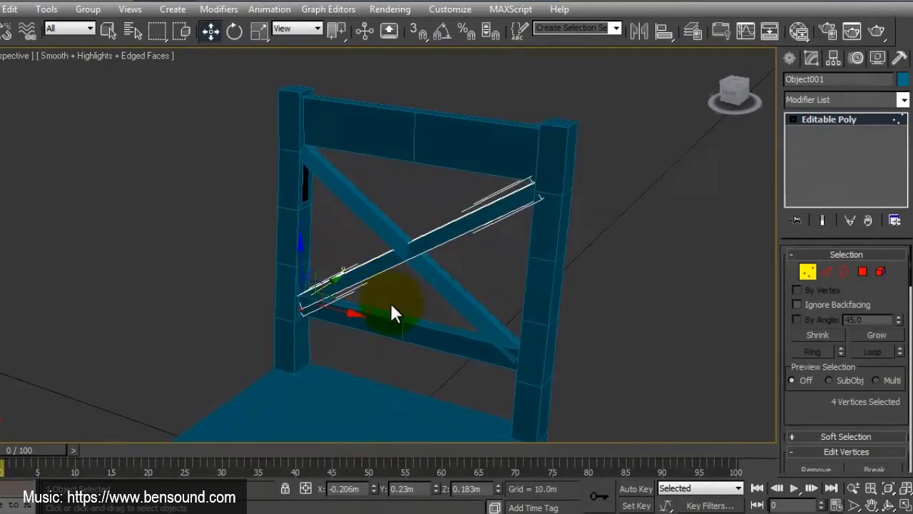
Step: Switch the 3D viewport to Orthographic and examine where the diagonal bar meets the back post below the top rail
click(862, 271)
click(447, 249)
scroll(447, 249, up, 3)
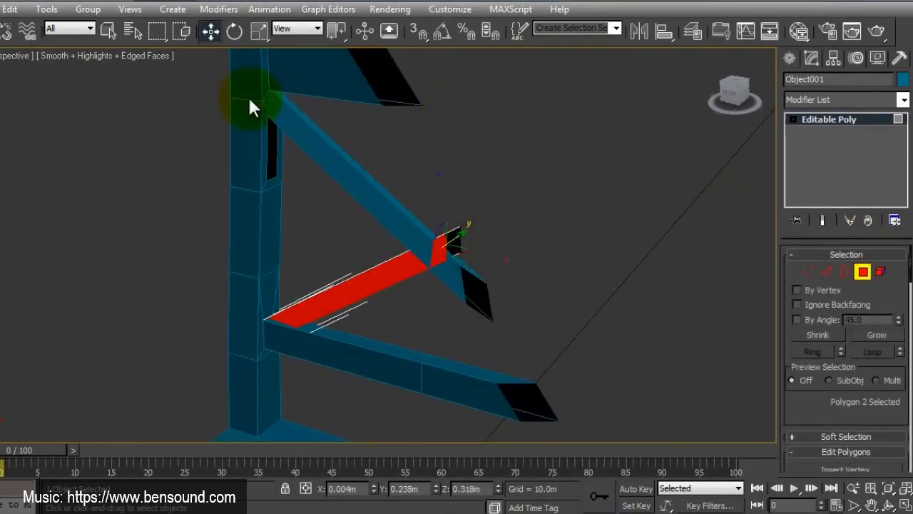
click(24, 57)
click(73, 127)
alt+middle_drag(325, 335, 500, 264)
click(499, 265)
click(863, 271)
middle_drag(336, 292, 343, 302)
scroll(343, 302, up, 3)
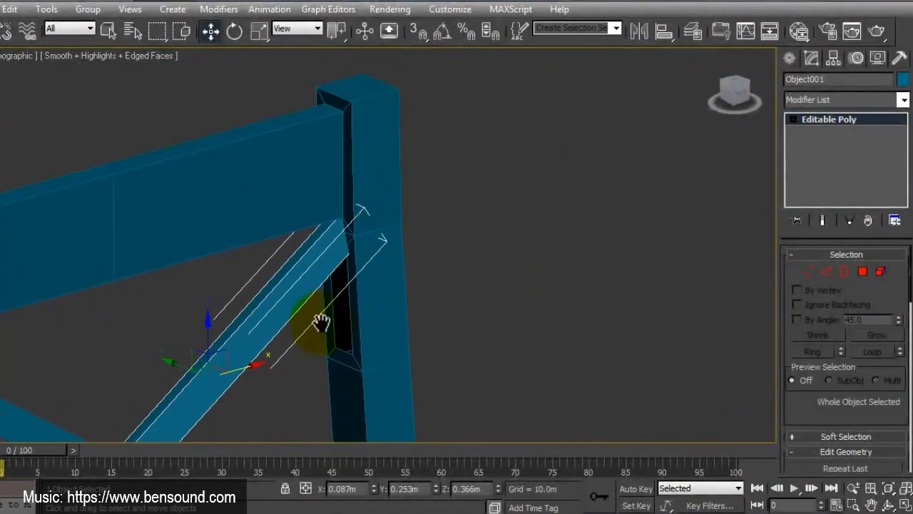
Step: Select the chair frame's open border on the inner side of the back post, cap the hole and deselect the frame
click(844, 271)
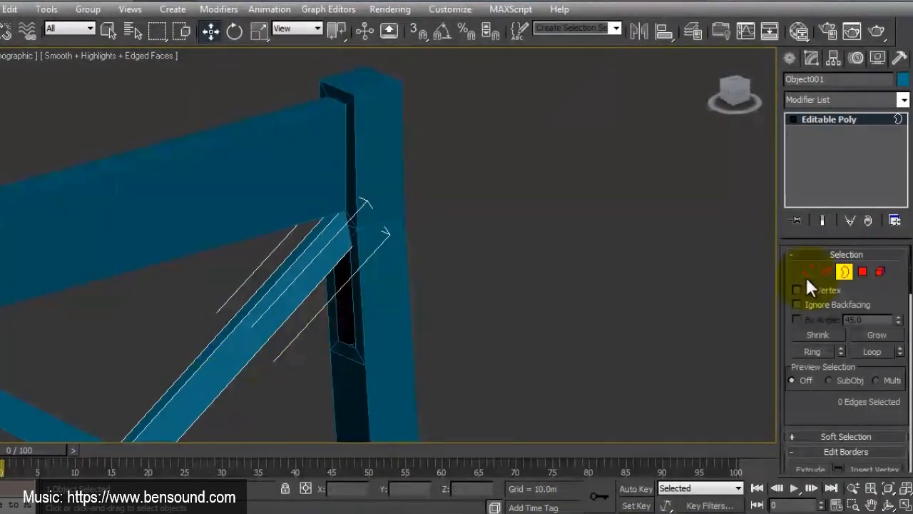
click(844, 271)
click(380, 291)
click(824, 179)
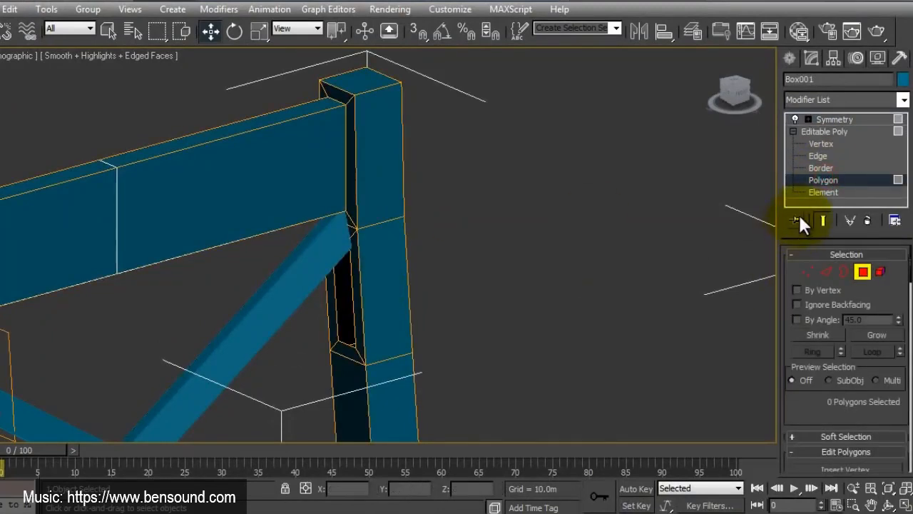
click(844, 271)
click(333, 295)
drag(815, 426, 816, 310)
click(865, 369)
click(565, 359)
click(844, 132)
click(566, 285)
Step: In the top view, select the inner row of front leg and seat-edge vertices and move it backward by about 0.023 m
scroll(566, 284, down, 7)
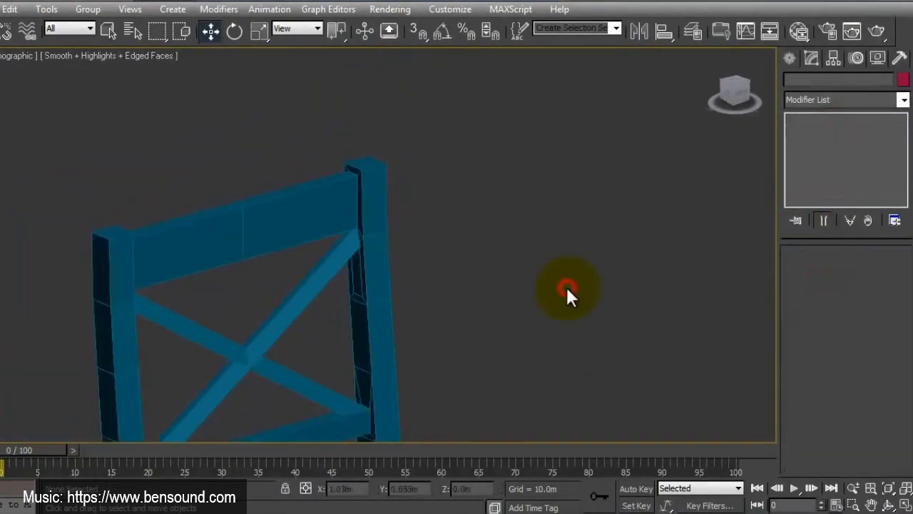
middle_drag(383, 365, 369, 265)
alt+middle_drag(403, 304, 296, 293)
scroll(292, 294, up, 2)
scroll(292, 296, down, 2)
mouse_move(298, 331)
alt+middle_down()
mouse_move(409, 316)
mouse_move(271, 326)
mouse_move(293, 335)
mouse_move(376, 317)
mouse_move(301, 331)
alt+middle_up()
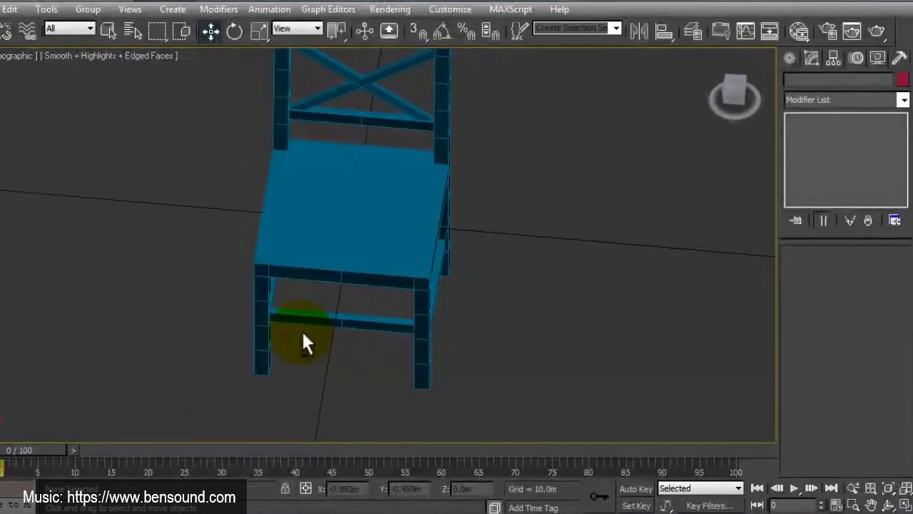
click(906, 505)
click(906, 488)
click(259, 171)
key(alt+w)
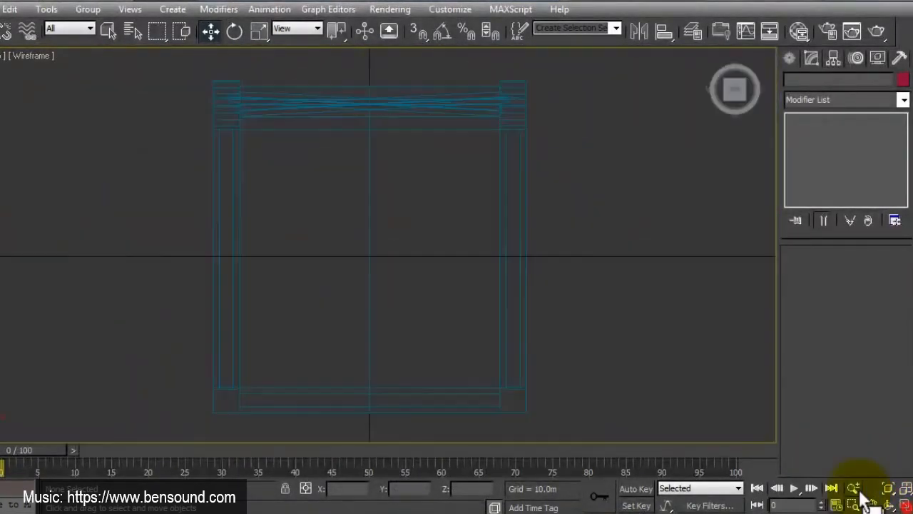
click(480, 367)
click(820, 144)
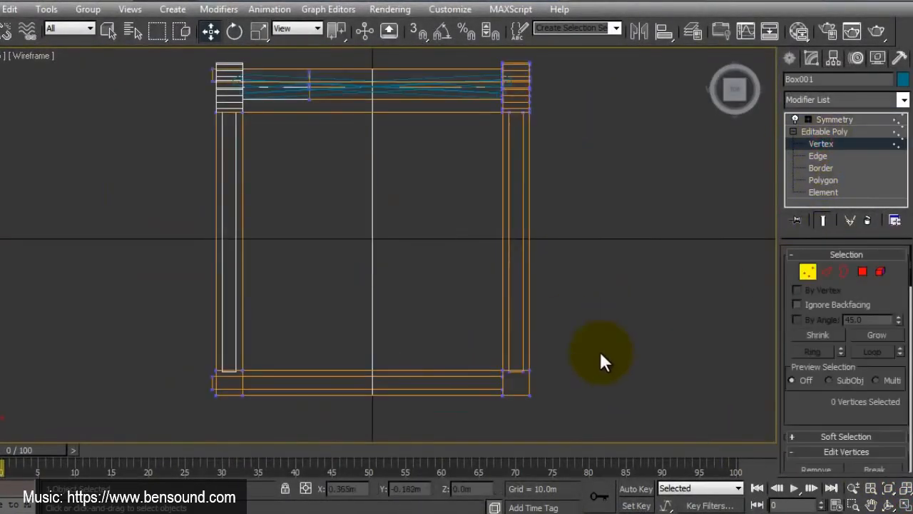
drag(599, 351, 198, 381)
drag(456, 321, 456, 309)
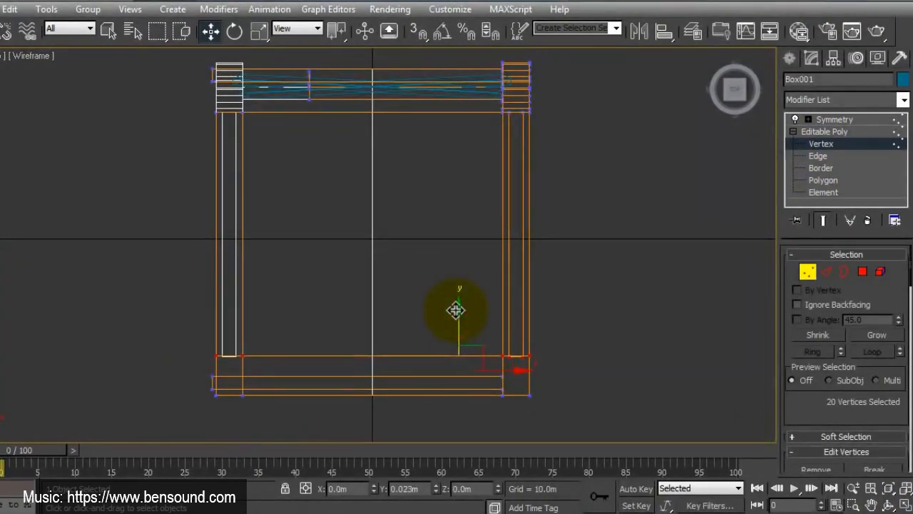
click(649, 374)
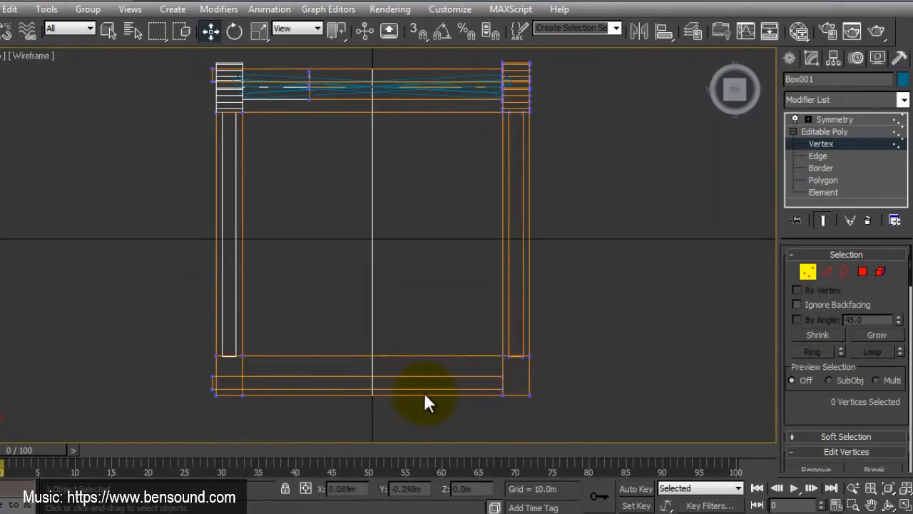
Step: Move the front stretcher's vertices backward to centre it on the thicker legs, and shift its stray end vertices to the chair's centre line
drag(208, 382, 540, 391)
drag(358, 343, 360, 335)
drag(229, 363, 181, 380)
drag(268, 374, 424, 373)
click(407, 433)
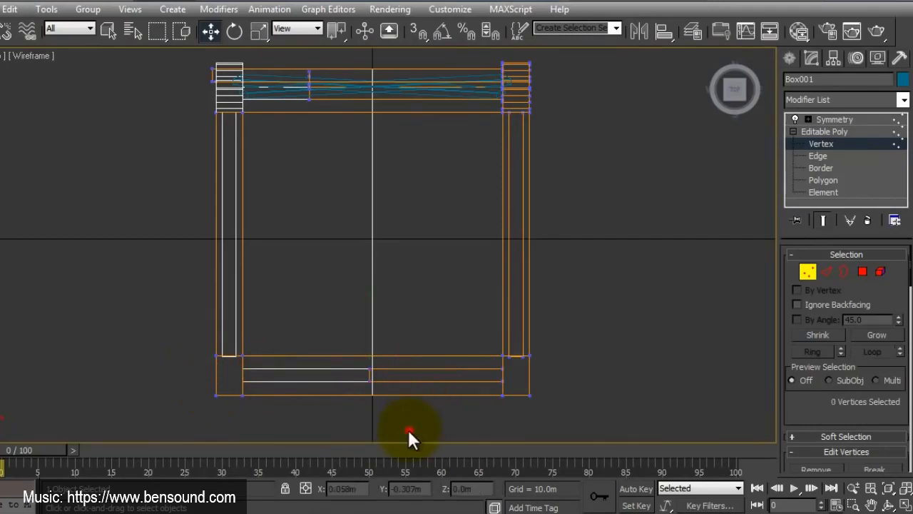
click(802, 274)
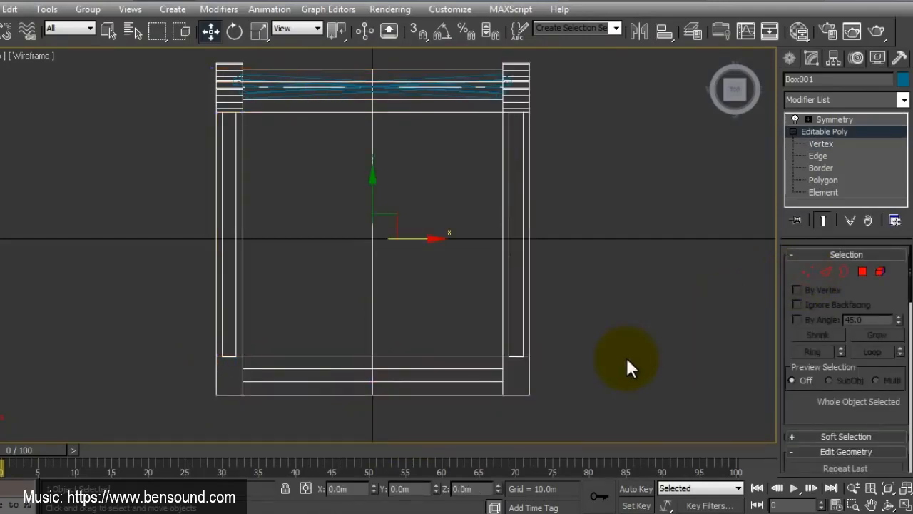
Step: In the left view, select the vertices along the rear leg's front edge from the seat down and move them forward by about 0.007 m
click(904, 505)
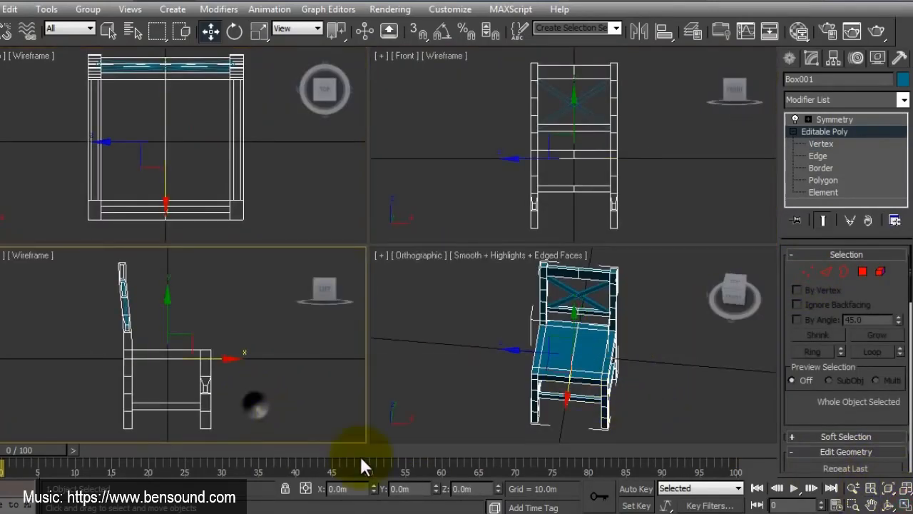
click(905, 505)
middle_drag(433, 359, 469, 360)
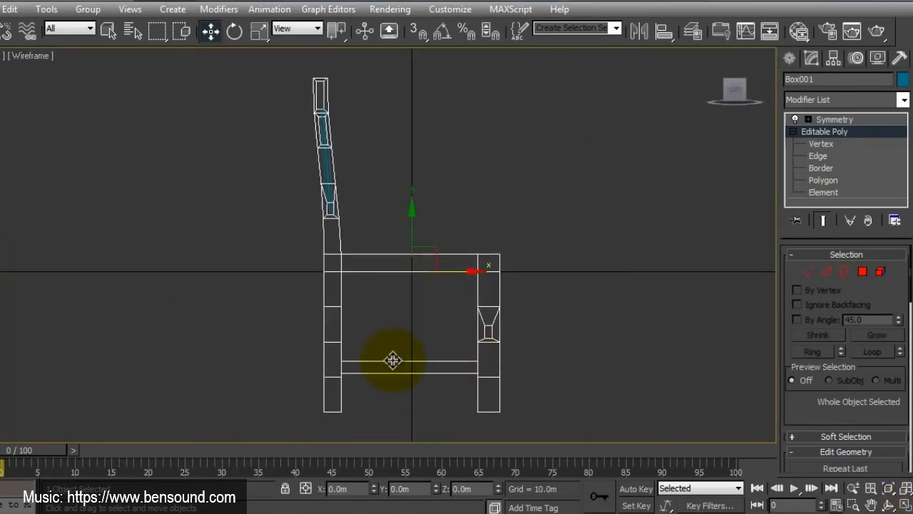
click(811, 271)
drag(364, 244, 340, 412)
drag(383, 320, 386, 322)
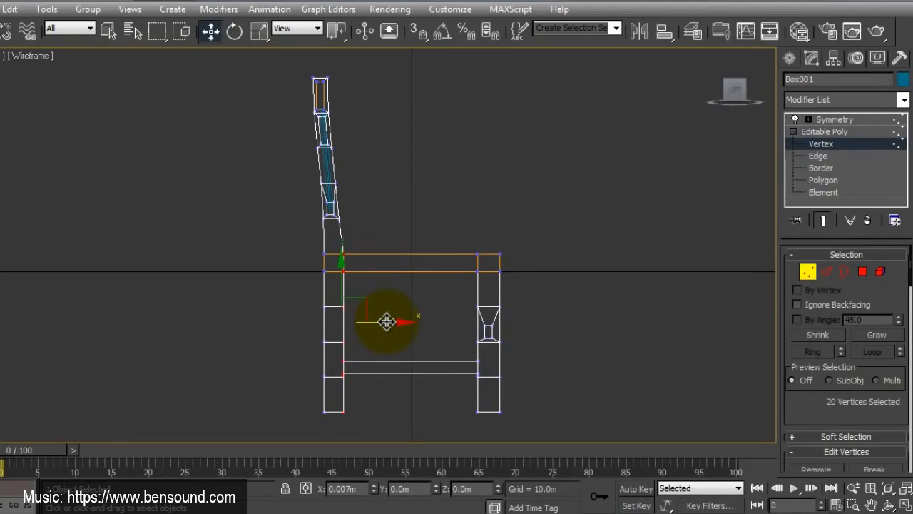
Step: Move the rear leg's front-edge vertices below the seat slightly further forward to about Y 0.19 m and check the chair in the orthographic view
drag(376, 416, 340, 267)
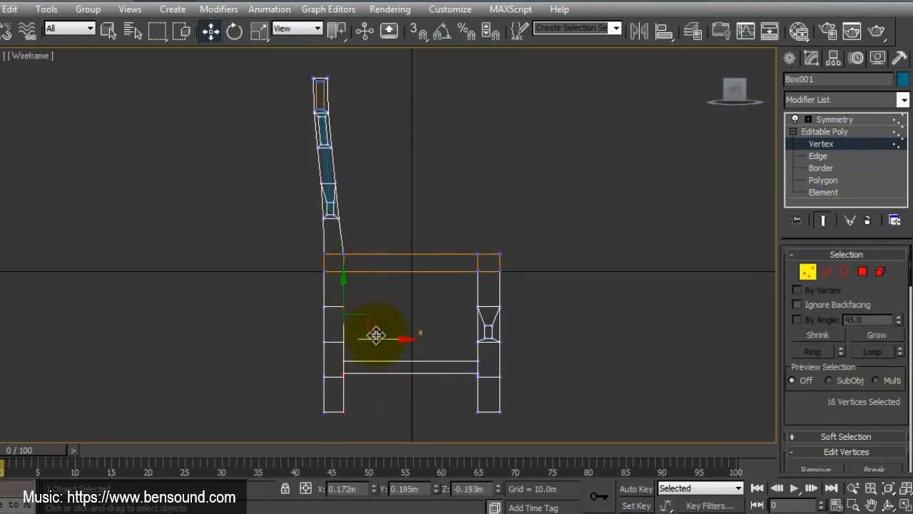
drag(375, 335, 380, 337)
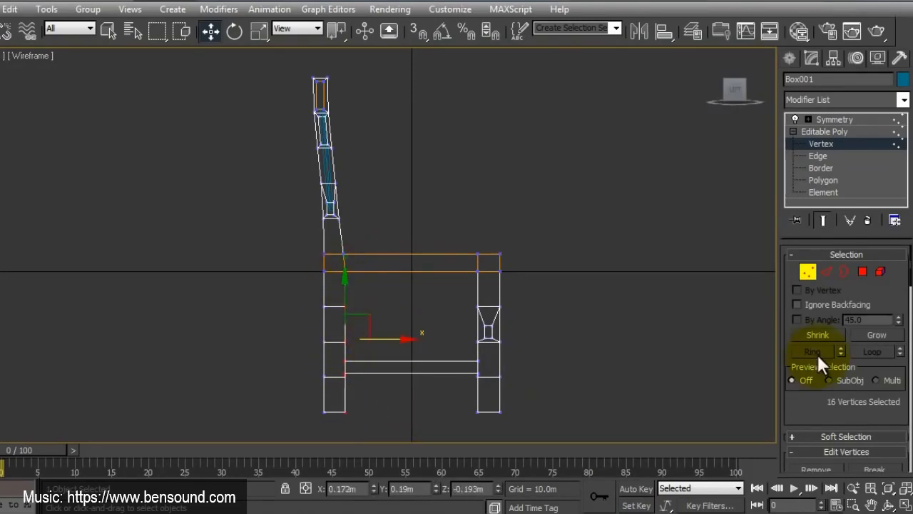
click(904, 504)
right_click(645, 394)
click(904, 505)
click(888, 505)
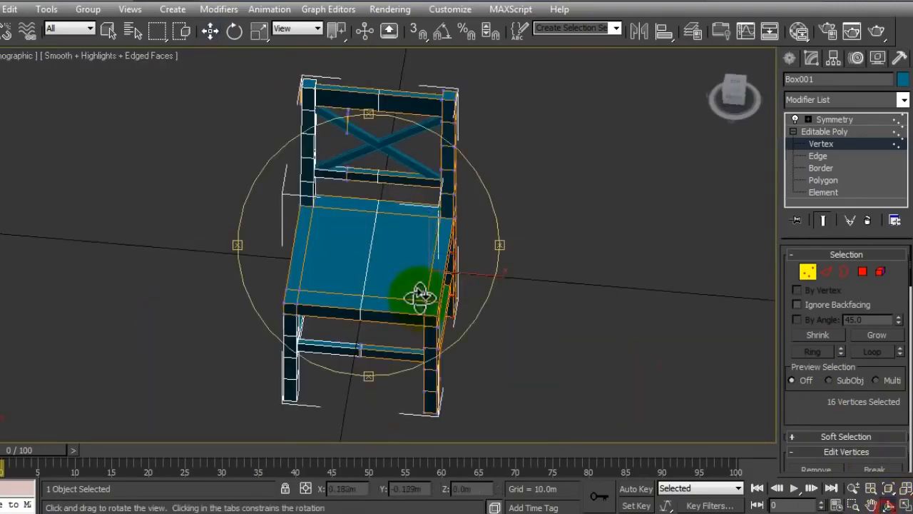
drag(419, 295, 373, 267)
right_click(373, 267)
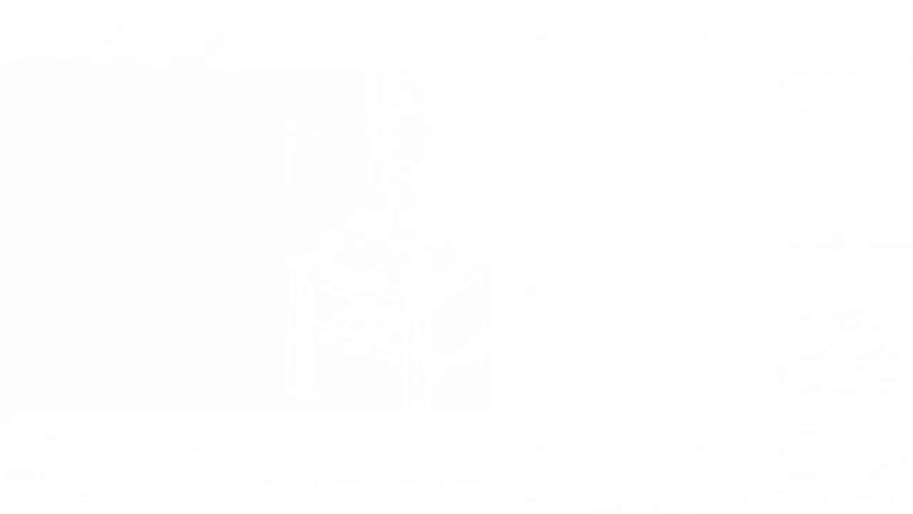